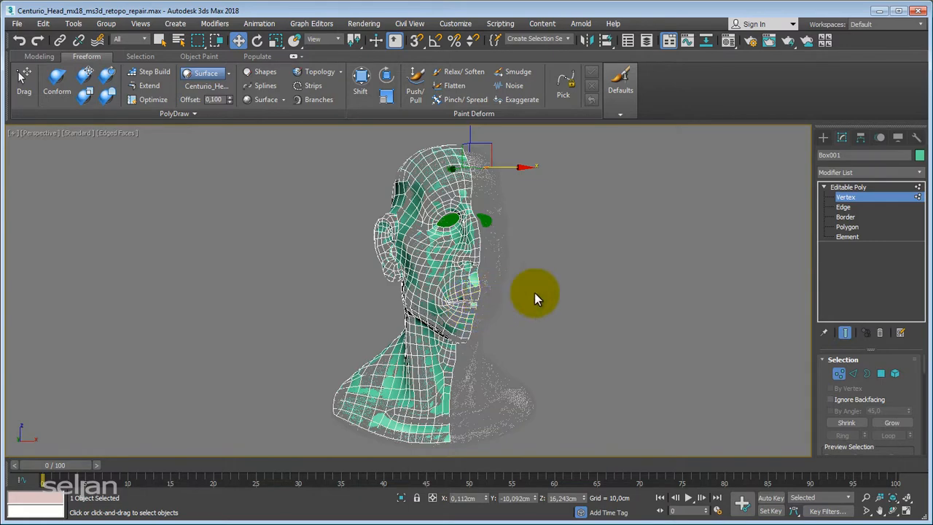
pyautogui.moveTo(535, 295)
pyautogui.keyDown('alt'); pyautogui.mouseDown(button='middle')
pyautogui.moveTo(448, 292)
pyautogui.moveTo(475, 270)
pyautogui.moveTo(464, 315)
pyautogui.moveTo(487, 276)
pyautogui.moveTo(445, 256)
pyautogui.moveTo(403, 343)
pyautogui.moveTo(416, 271)
pyautogui.moveTo(416, 333)
pyautogui.moveTo(537, 218)
pyautogui.moveTo(418, 288)
pyautogui.moveTo(437, 270)
pyautogui.moveTo(358, 292)
pyautogui.moveTo(382, 270)
pyautogui.moveTo(452, 314)
pyautogui.moveTo(396, 313)
pyautogui.moveTo(437, 281)
pyautogui.moveTo(381, 365)
pyautogui.moveTo(507, 263)
pyautogui.moveTo(535, 198)
pyautogui.moveTo(476, 240)
pyautogui.mouseUp(button='middle'); pyautogui.keyUp('alt')
pyautogui.press('F4')
pyautogui.press('F4')
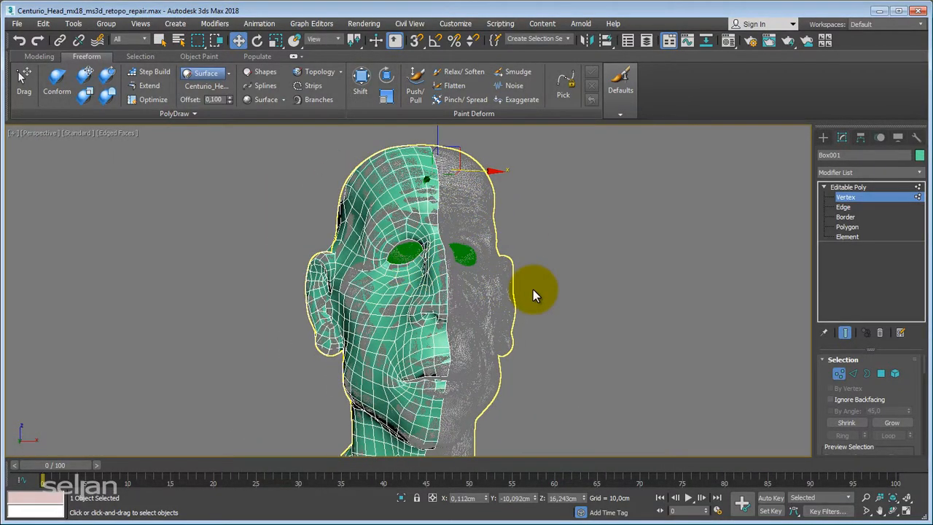
pyautogui.keyDown('alt'); pyautogui.moveTo(535, 285); pyautogui.dragTo(479, 245, button='middle'); pyautogui.keyUp('alt')
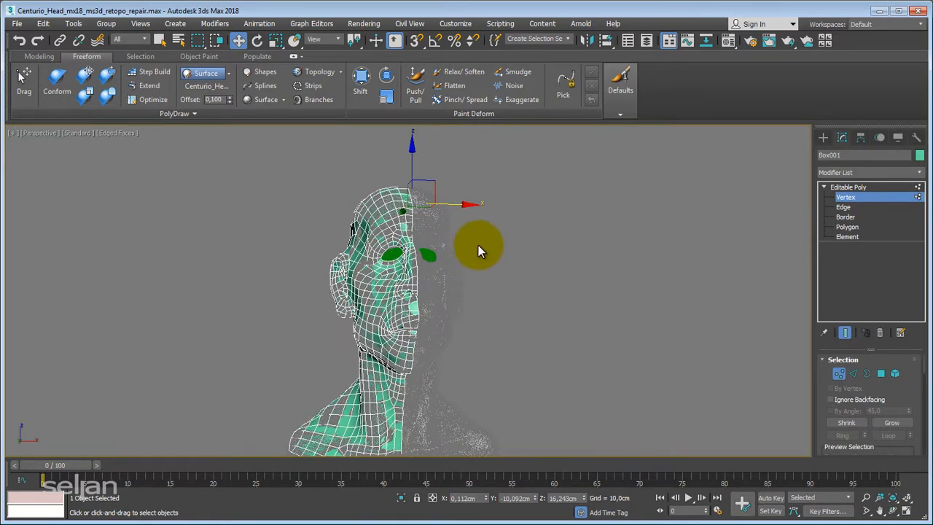
# Step: In the front view, move only the half-head mesh's pivot sideways off the centre line to about X 2.77 cm
pyautogui.press('f')
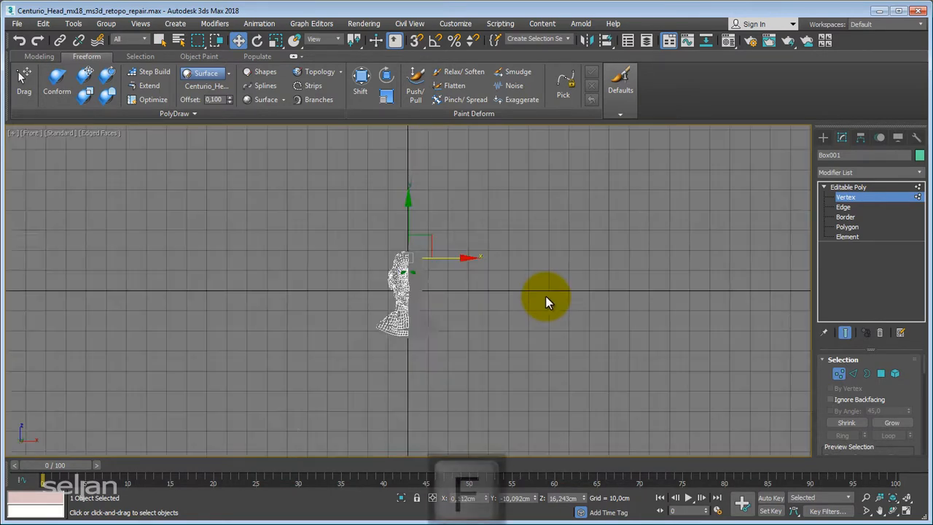
pyautogui.scroll(5, 474, 248)
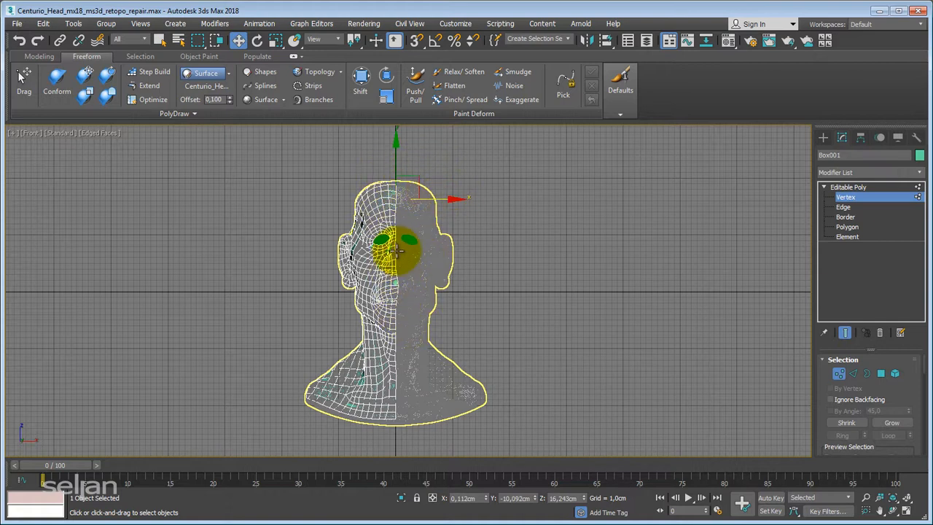
pyautogui.click(861, 137)
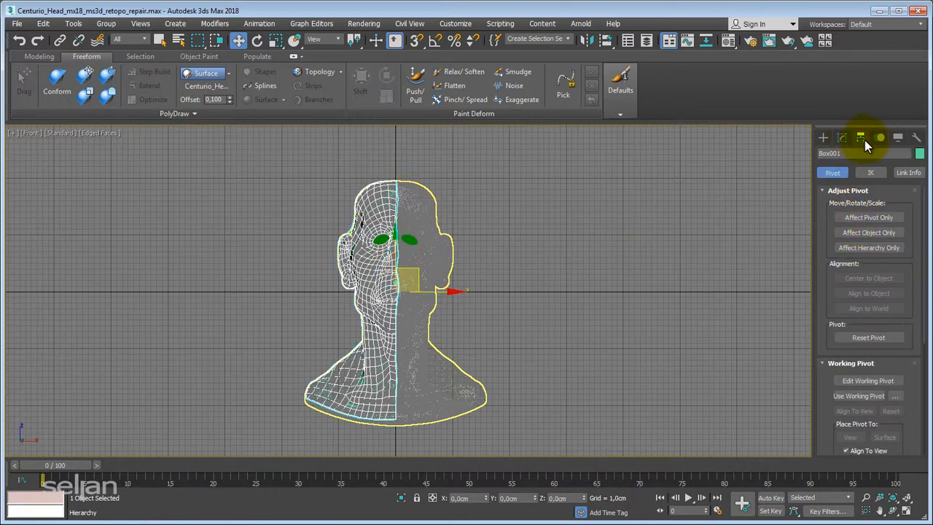
pyautogui.click(860, 216)
pyautogui.moveTo(445, 292); pyautogui.dragTo(460, 292)
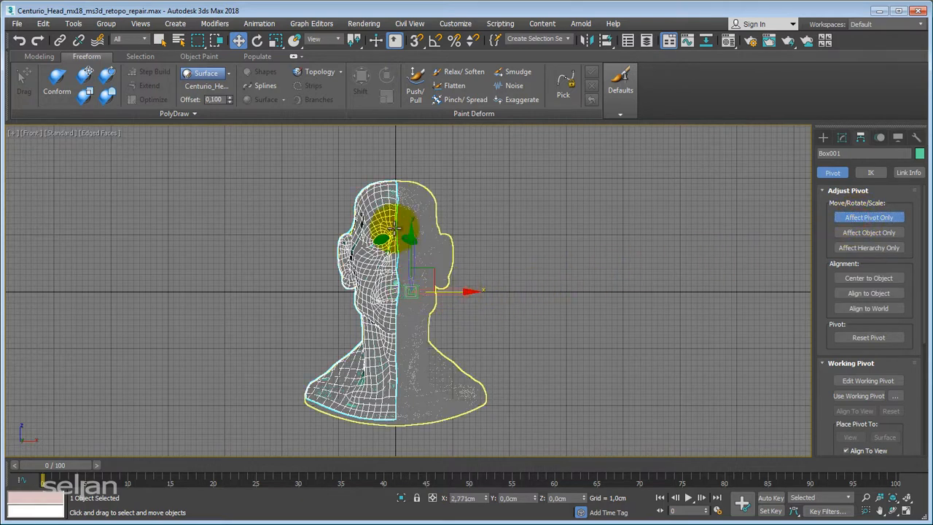
pyautogui.click(869, 217)
# Step: Apply a Symmetry modifier to the half head with the off-centre pivot, mirroring along X with Flip enabled
pyautogui.click(842, 137)
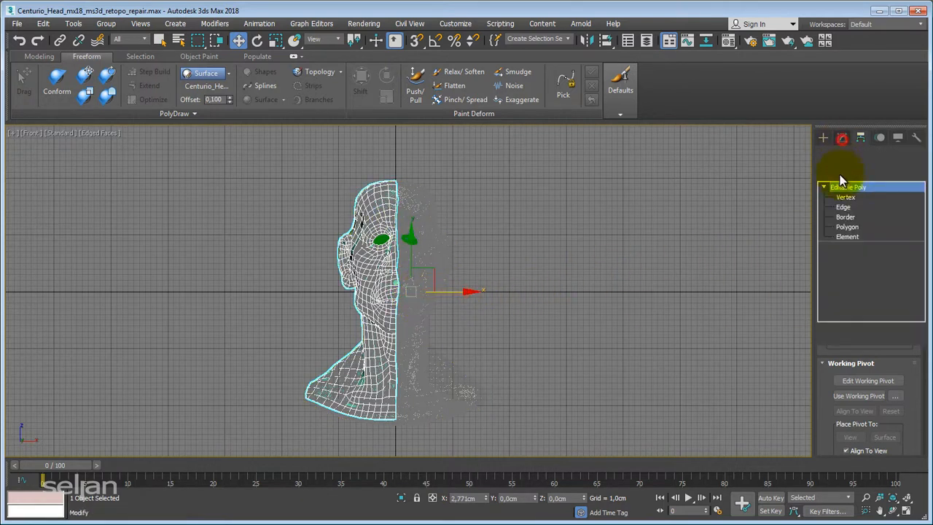
pyautogui.click(868, 172)
pyautogui.press('s')
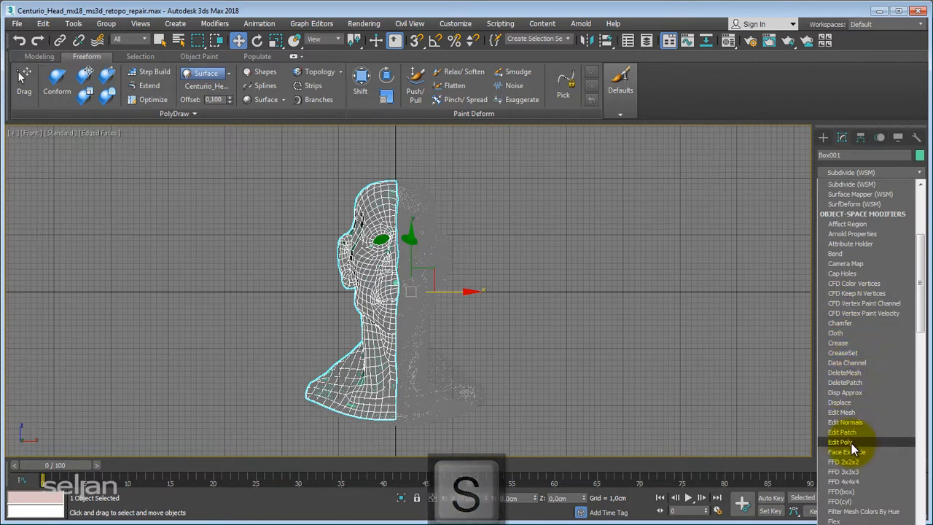
pyautogui.scroll(-6, 857, 419)
pyautogui.press('s')
pyautogui.scroll(-1, 856, 412)
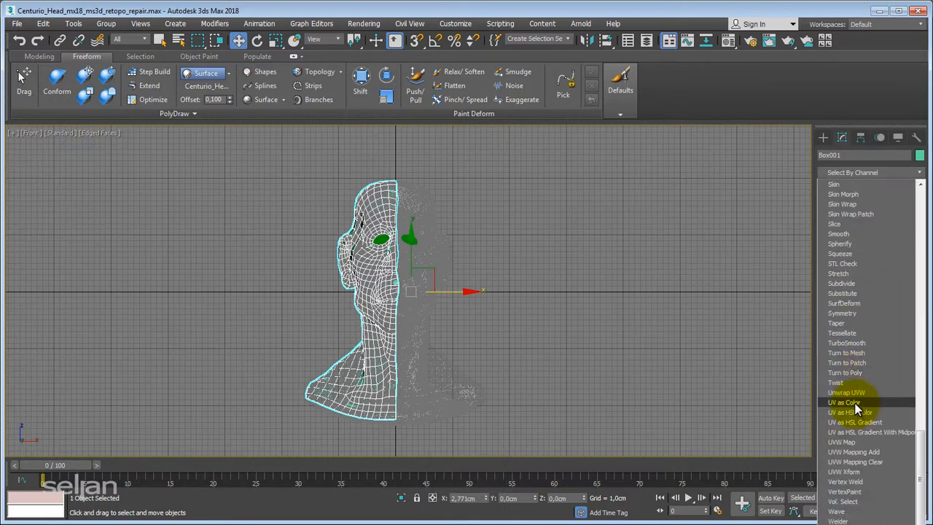
pyautogui.click(842, 314)
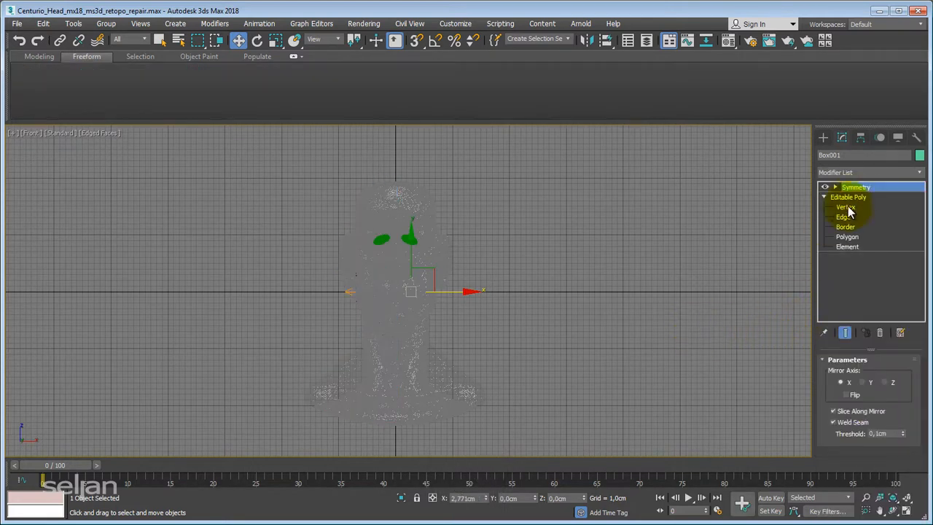
pyautogui.click(845, 394)
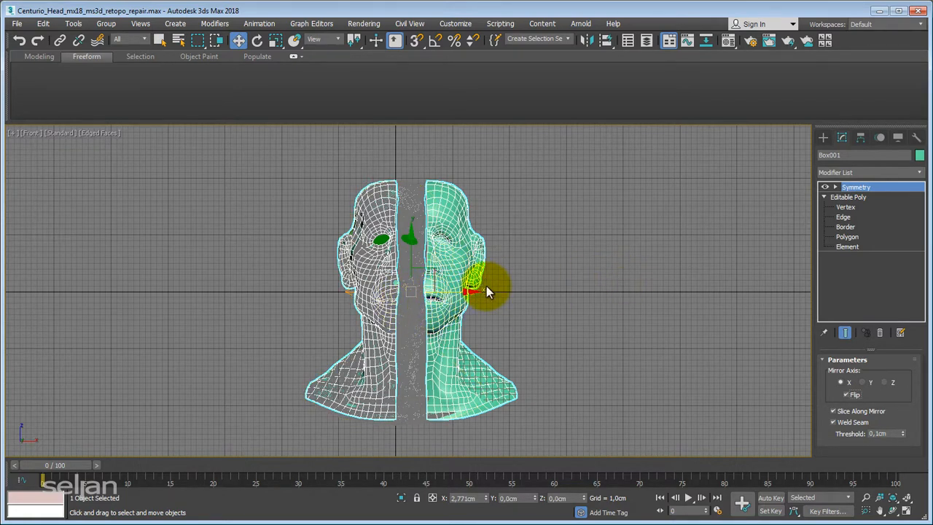
# Step: Delete the Symmetry modifier from the head mesh's modifier stack
pyautogui.click(869, 187)
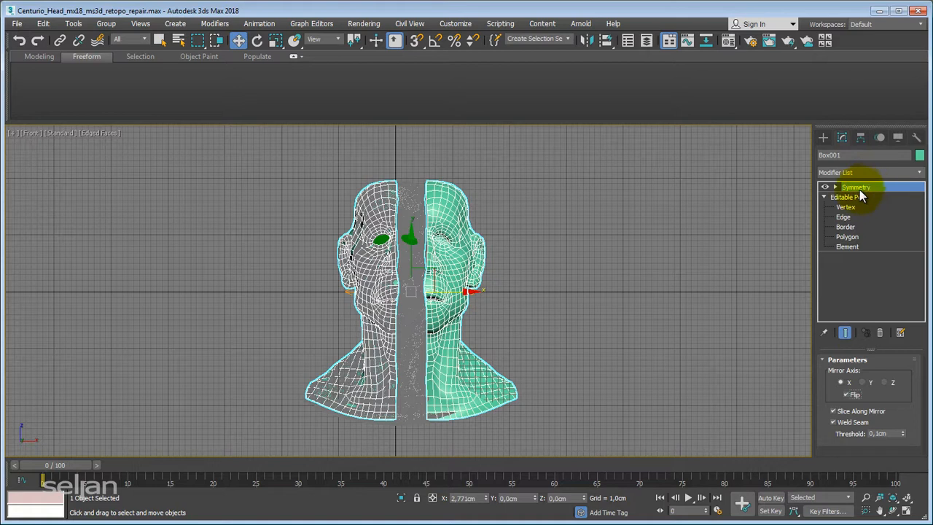
pyautogui.rightClick(860, 190)
pyautogui.click(833, 209)
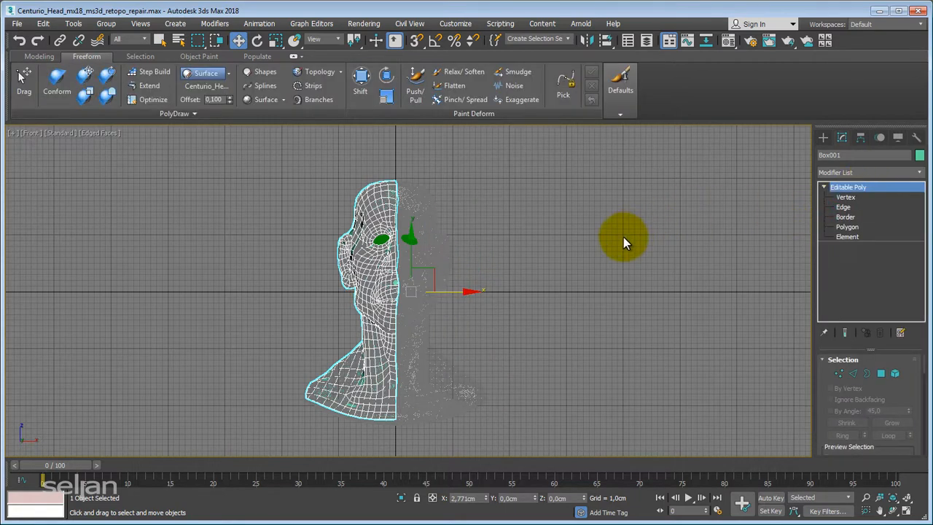
# Step: Set only the head mesh's pivot to X 0 cm so it sits on the centre line
pyautogui.moveTo(623, 237); pyautogui.dragTo(636, 234, button='middle')
pyautogui.click(861, 138)
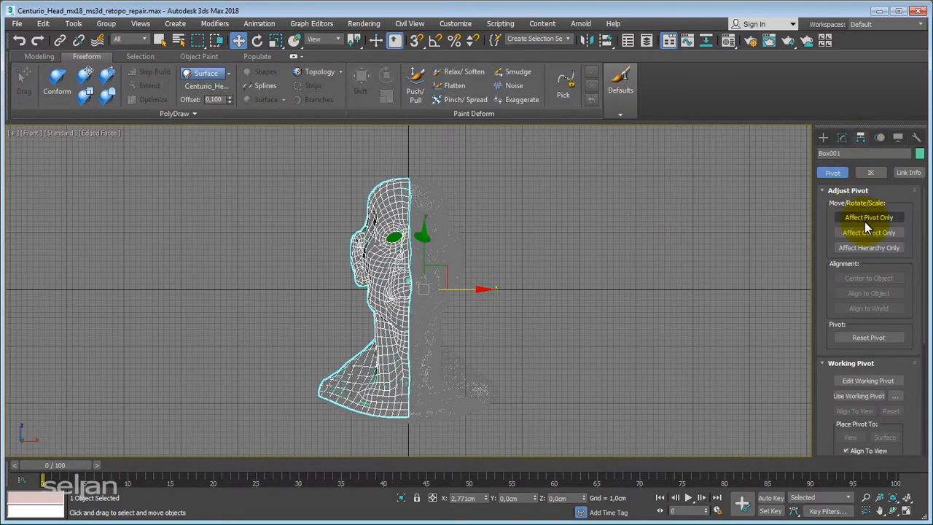
pyautogui.click(867, 217)
pyautogui.moveTo(605, 261); pyautogui.dragTo(630, 253, button='middle')
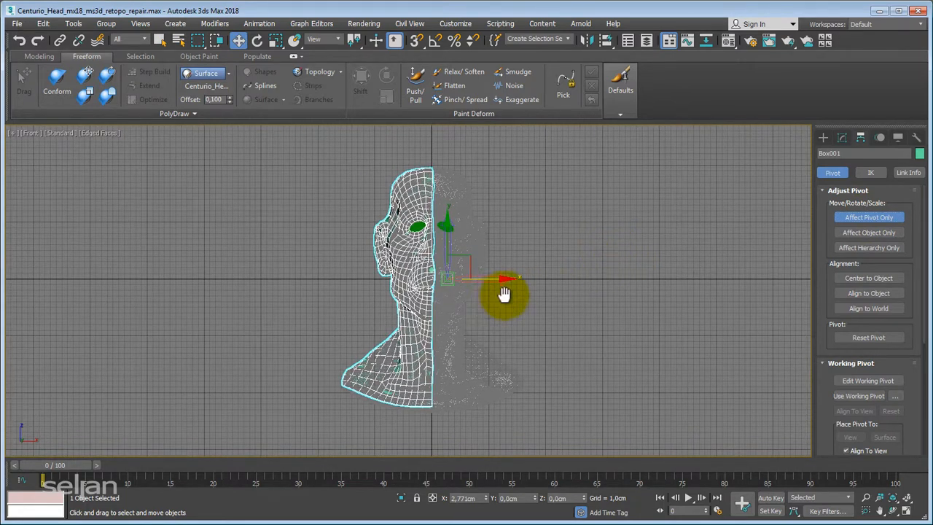
pyautogui.moveTo(504, 294); pyautogui.dragTo(528, 285, button='middle')
pyautogui.rightClick(487, 499)
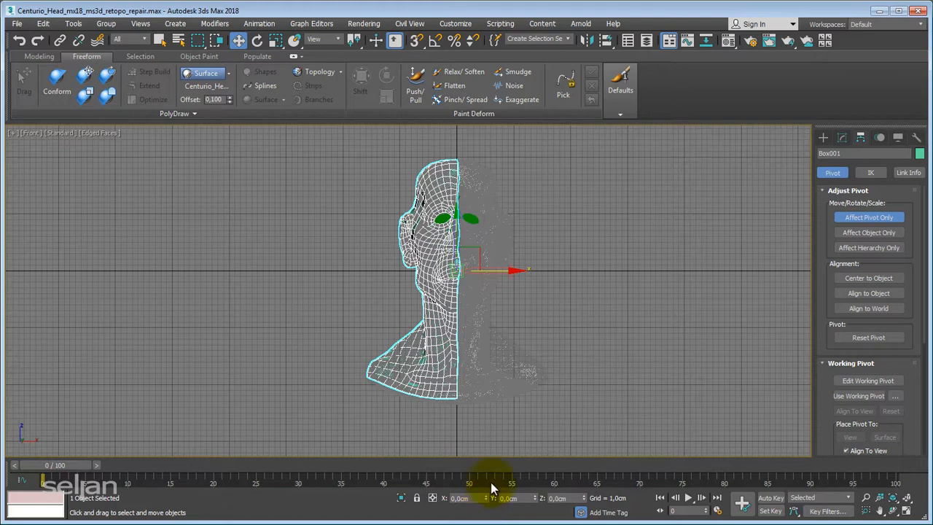
# Step: Examine the pivot's position and axis orientation on the half head from the front, left and perspective views
pyautogui.moveTo(540, 308); pyautogui.dragTo(521, 333, button='middle')
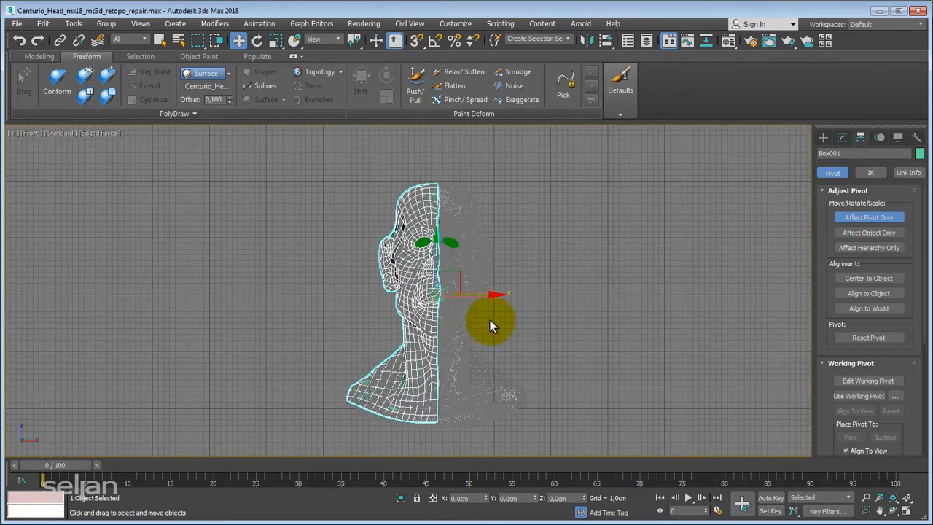
pyautogui.press('l')
pyautogui.scroll(-5, 500, 267)
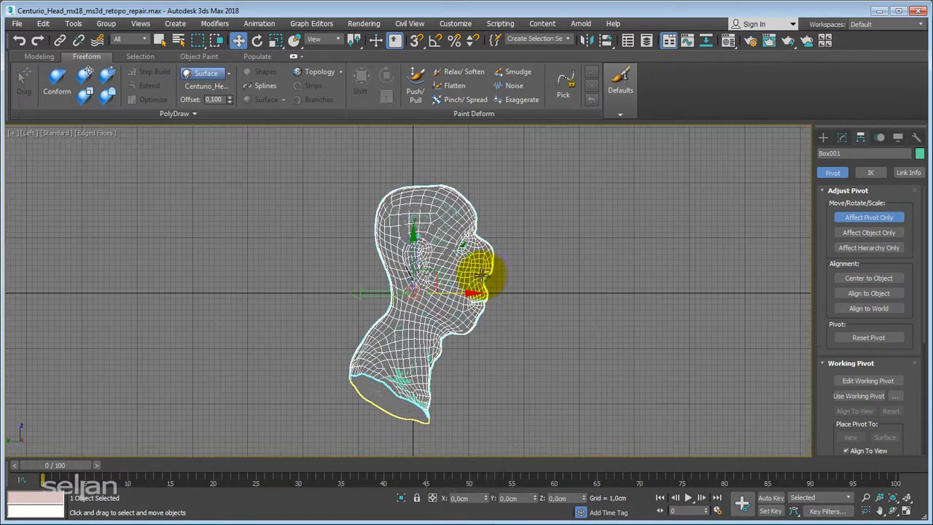
pyautogui.scroll(3, 481, 273)
pyautogui.press('p')
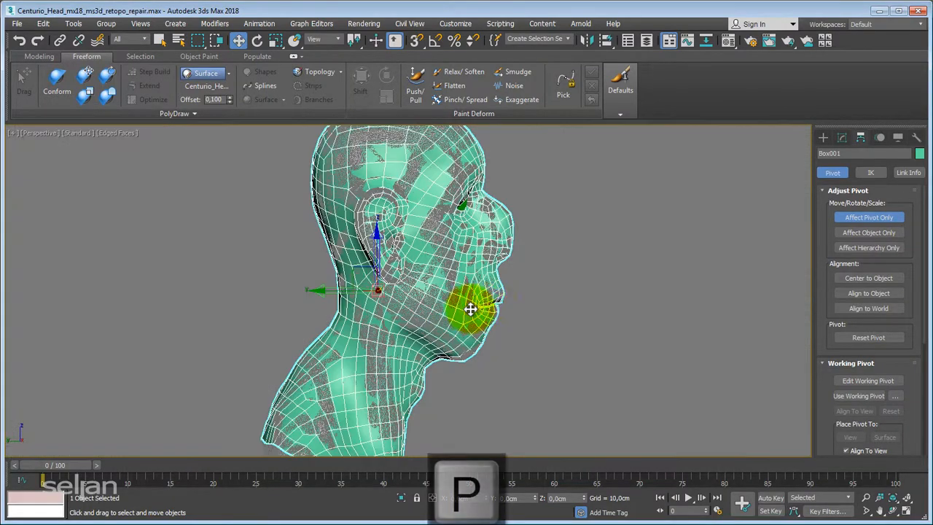
pyautogui.press('z')
pyautogui.keyDown('alt'); pyautogui.moveTo(516, 293); pyautogui.dragTo(443, 308, button='middle'); pyautogui.keyUp('alt')
pyautogui.moveTo(443, 309); pyautogui.dragTo(474, 317, button='middle')
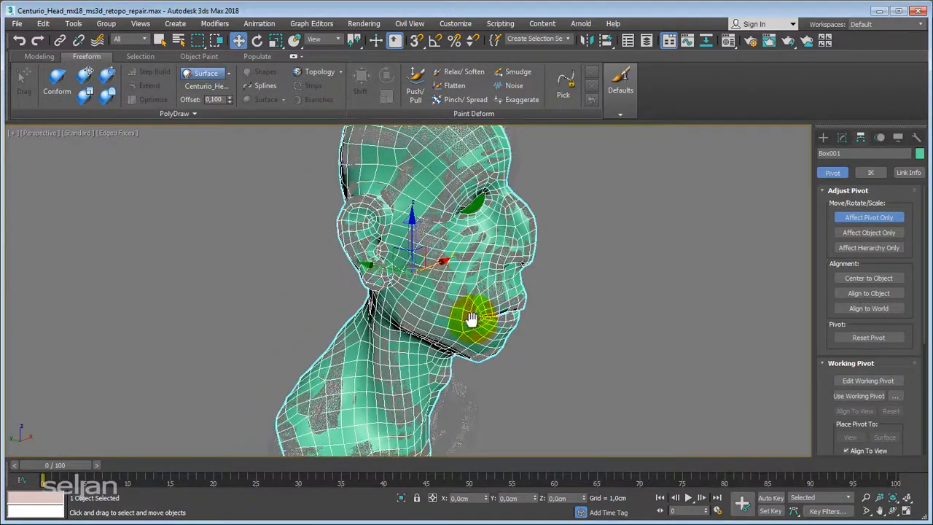
pyautogui.scroll(-3, 474, 316)
pyautogui.keyDown('alt'); pyautogui.moveTo(462, 210); pyautogui.dragTo(474, 326, button='middle'); pyautogui.keyUp('alt')
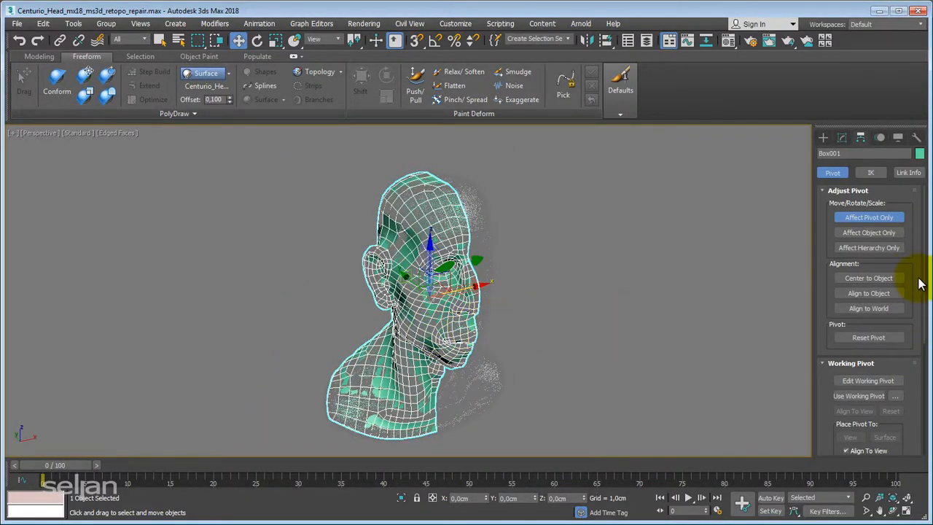
# Step: Align the head mesh's pivot to the world axes and leave pivot-only editing
pyautogui.click(857, 309)
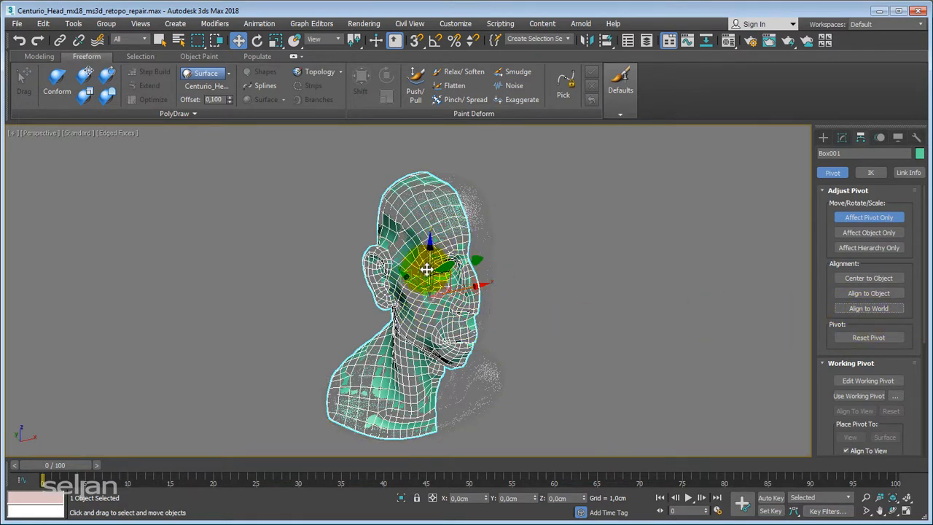
pyautogui.moveTo(445, 295); pyautogui.dragTo(473, 303, button='middle')
pyautogui.scroll(3, 473, 303)
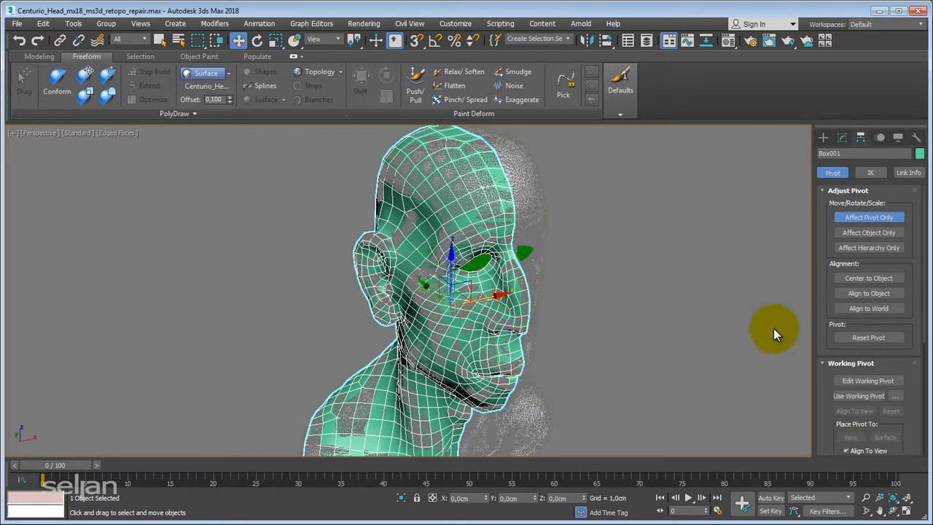
pyautogui.click(868, 309)
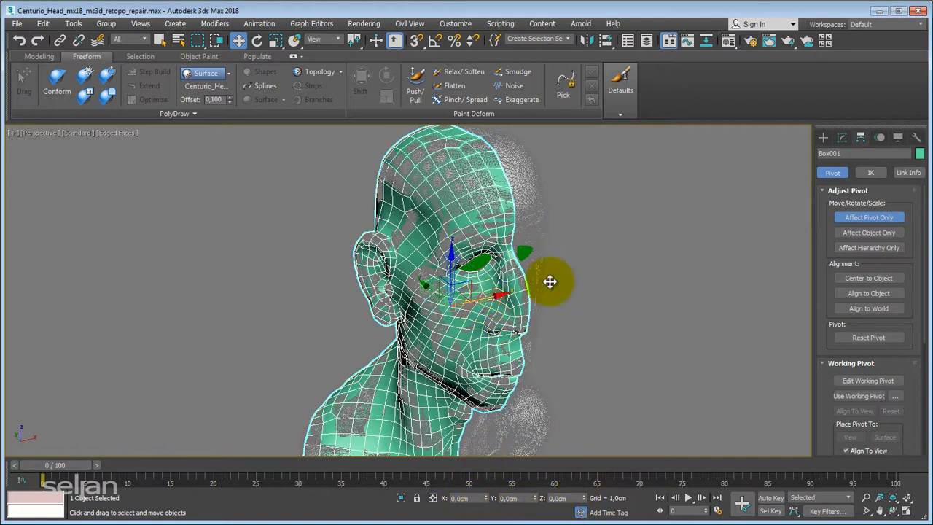
pyautogui.click(879, 216)
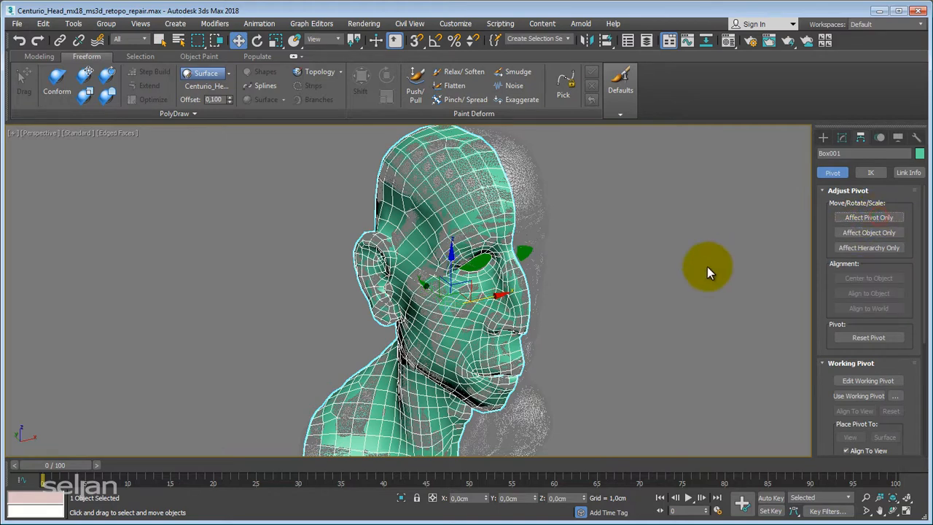
# Step: Add a Symmetry modifier to the half head, mirroring along X with Flip enabled
pyautogui.scroll(-4, 672, 274)
pyautogui.keyDown('alt'); pyautogui.moveTo(670, 276); pyautogui.dragTo(634, 278, button='middle'); pyautogui.keyUp('alt')
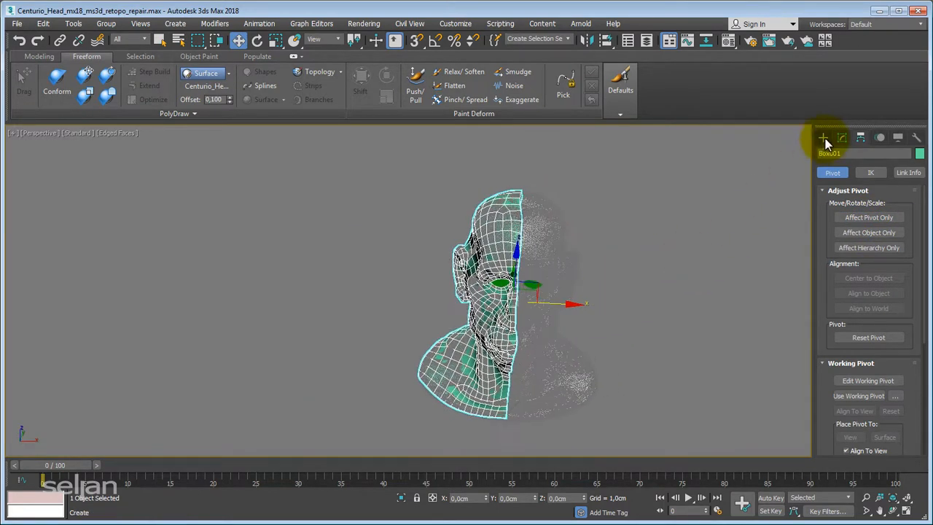
pyautogui.click(842, 137)
pyautogui.click(868, 172)
pyautogui.press('s')
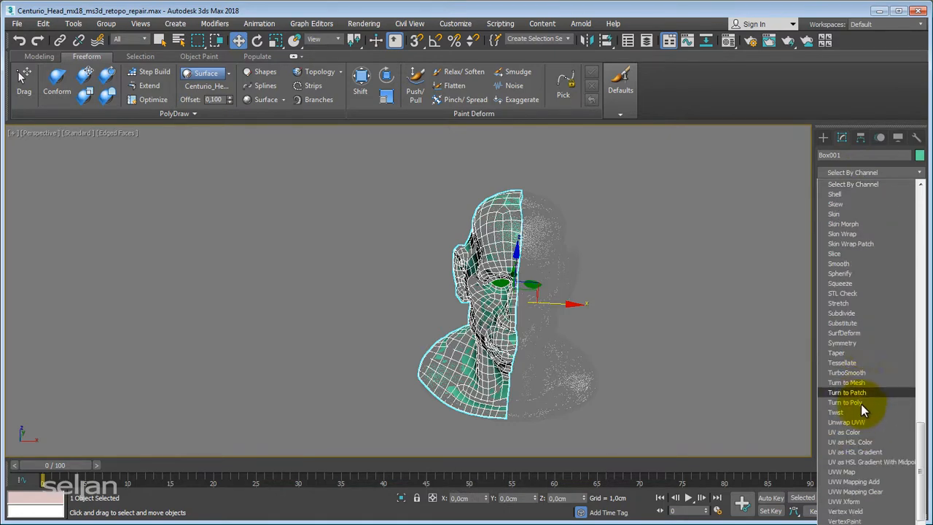
pyautogui.click(862, 344)
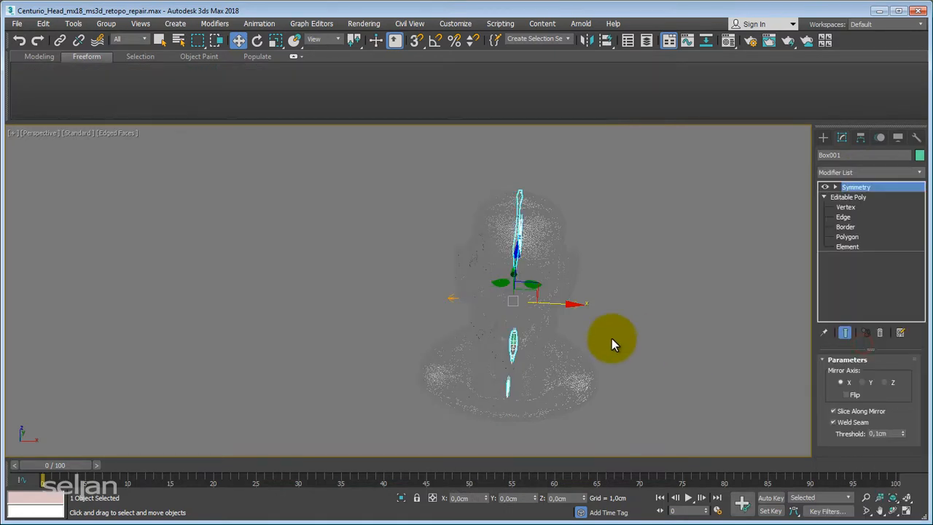
pyautogui.moveTo(521, 333); pyautogui.dragTo(499, 211, button='middle')
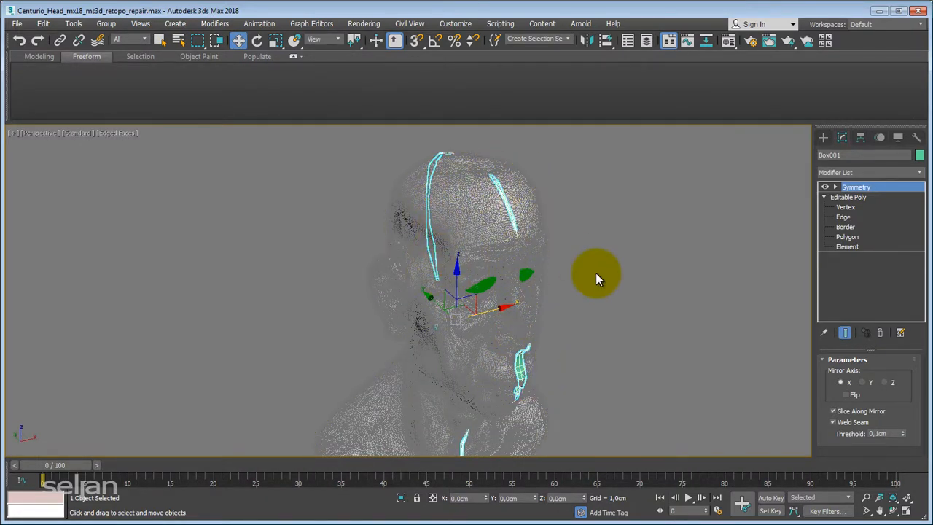
pyautogui.moveTo(606, 294)
pyautogui.mouseDown(button='middle')
pyautogui.moveTo(597, 268)
pyautogui.moveTo(592, 294)
pyautogui.mouseUp(button='middle')
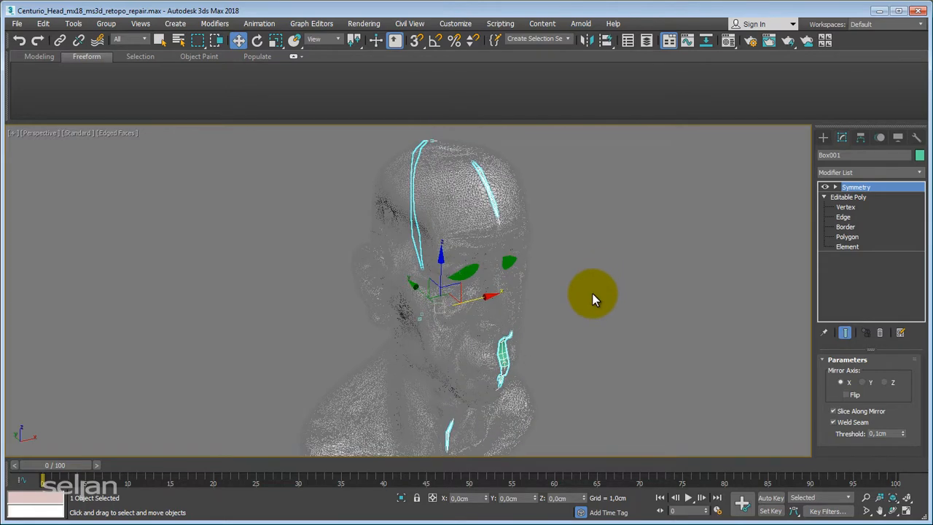
pyautogui.click(847, 395)
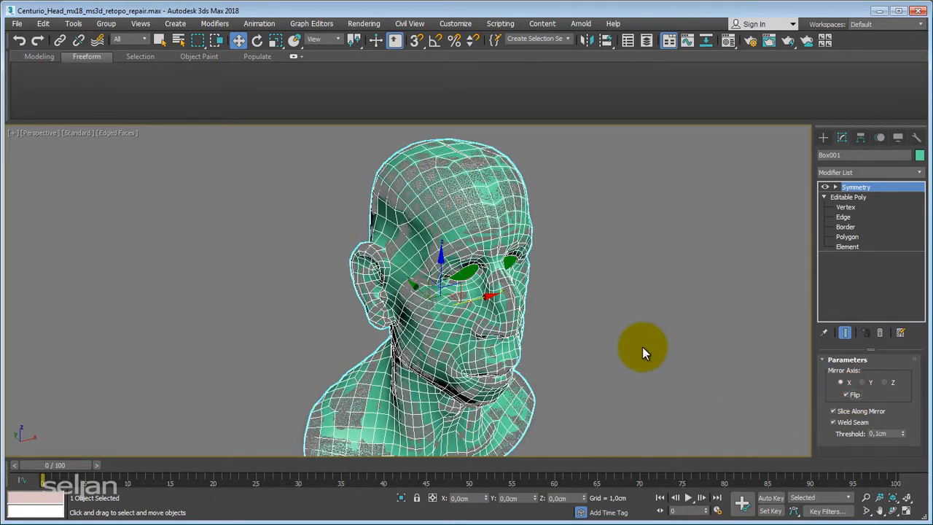
# Step: Switch to the Editable Poly's Vertex level beneath Symmetry and enable showing the end result
pyautogui.keyDown('alt'); pyautogui.moveTo(642, 347); pyautogui.dragTo(798, 195, button='middle'); pyautogui.keyUp('alt')
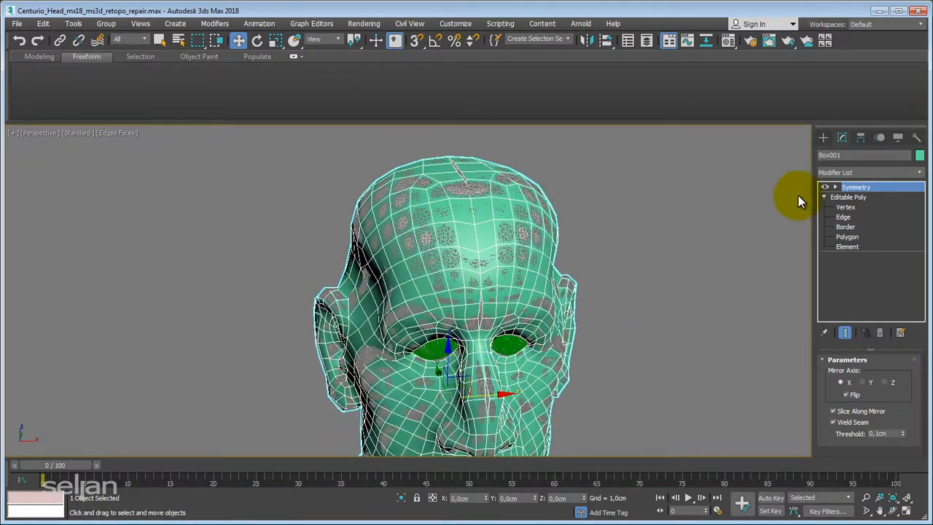
pyautogui.click(846, 208)
pyautogui.keyDown('alt'); pyautogui.moveTo(705, 236); pyautogui.dragTo(629, 341, button='middle'); pyautogui.keyUp('alt')
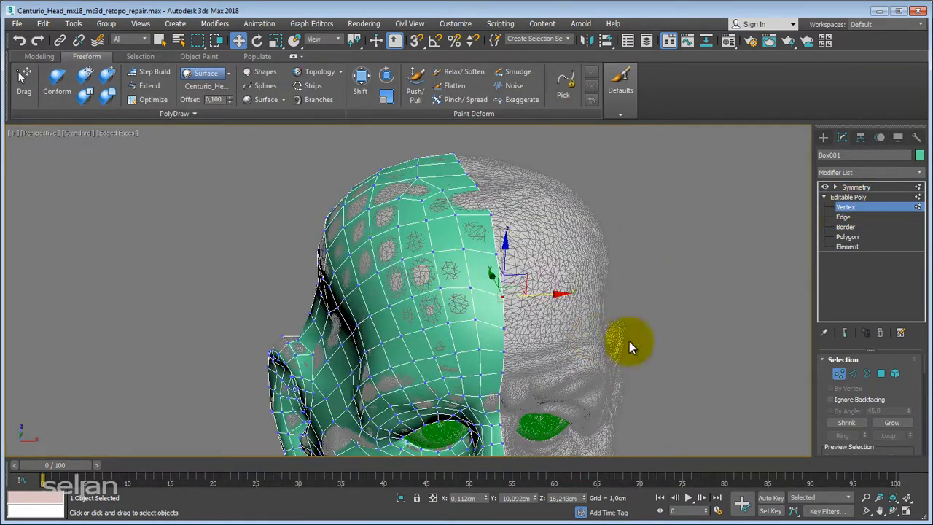
pyautogui.click(846, 333)
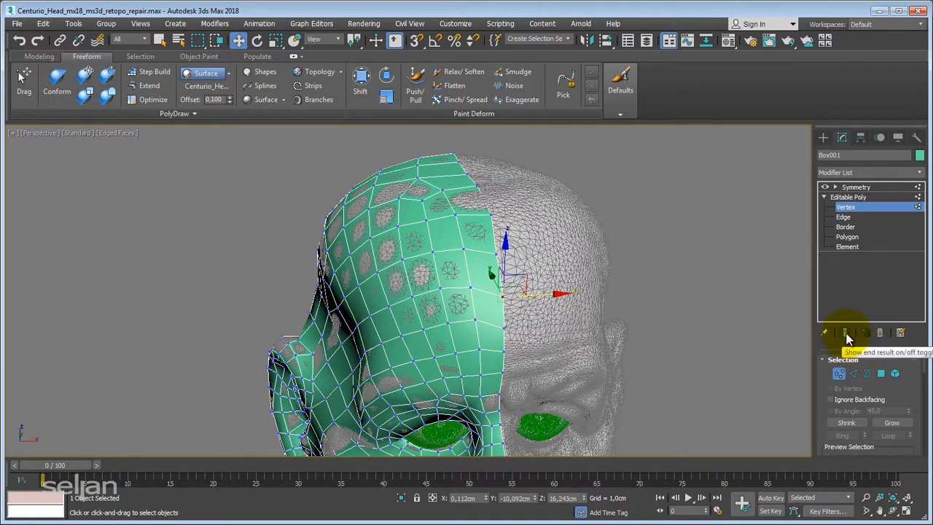
pyautogui.click(846, 333)
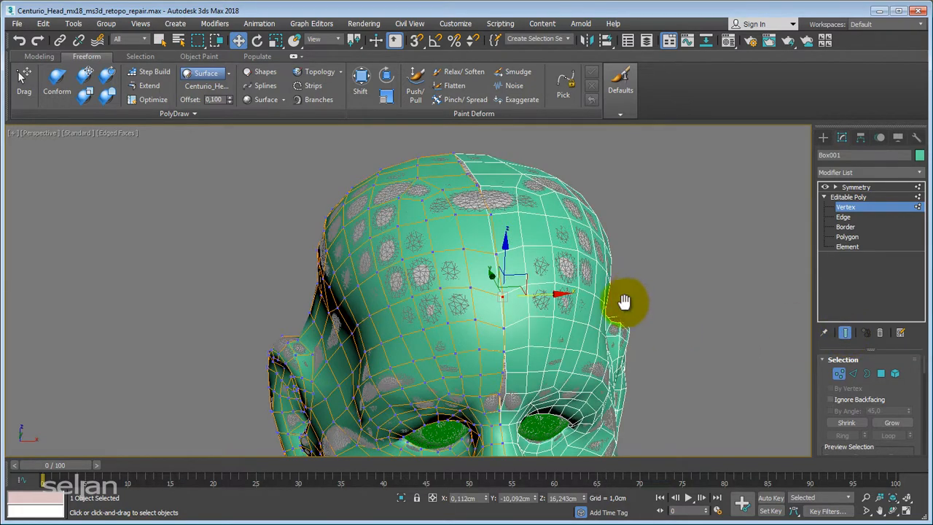
# Step: Examine the open centre seam on the mirrored head, from the forehead down to the gap between the brows
pyautogui.keyDown('alt'); pyautogui.moveTo(619, 296); pyautogui.dragTo(720, 278, button='middle'); pyautogui.keyUp('alt')
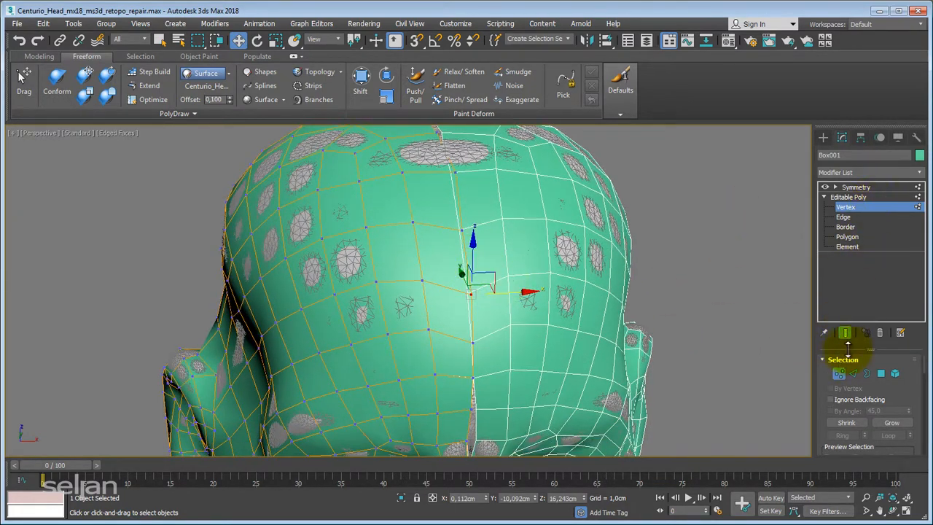
pyautogui.keyDown('alt'); pyautogui.moveTo(503, 226); pyautogui.dragTo(451, 291, button='middle'); pyautogui.keyUp('alt')
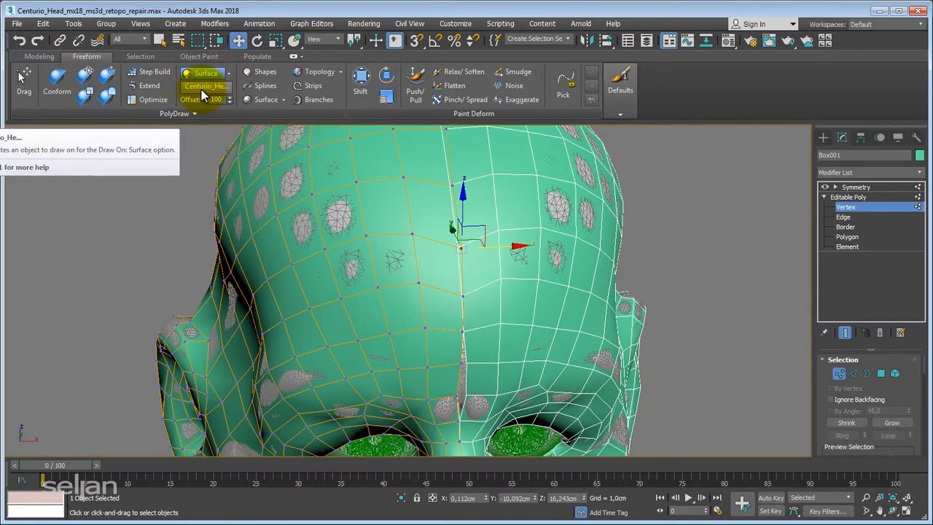
pyautogui.moveTo(458, 335); pyautogui.dragTo(453, 298, button='middle')
pyautogui.scroll(2, 459, 334)
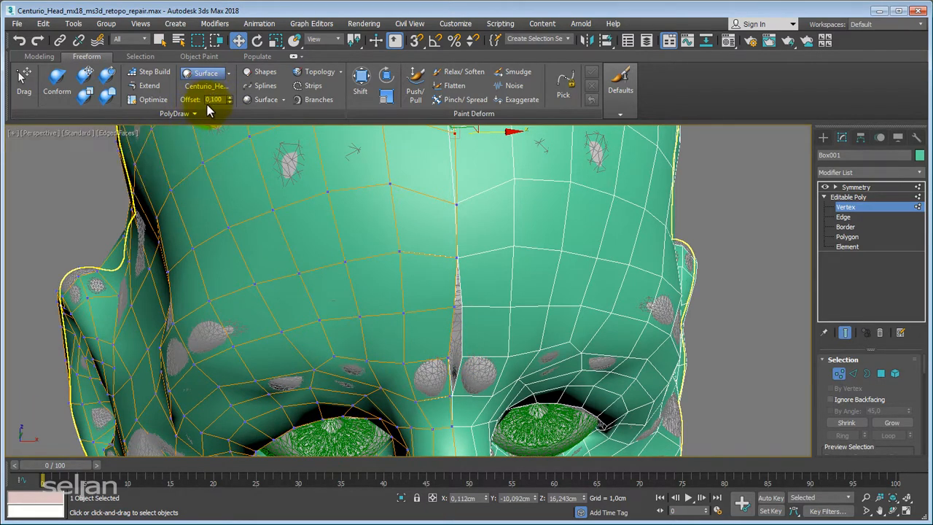
pyautogui.moveTo(301, 227); pyautogui.dragTo(301, 253, button='middle')
pyautogui.scroll(-2, 310, 267)
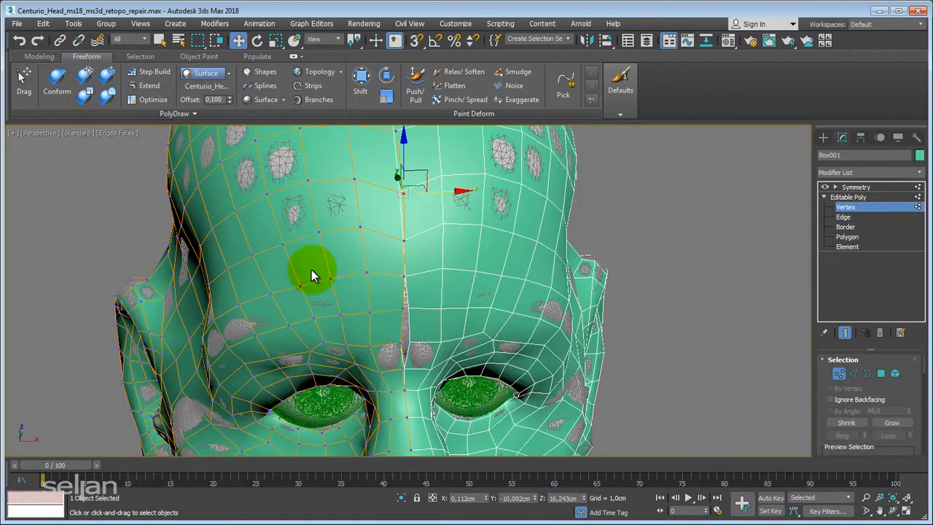
pyautogui.moveTo(344, 291); pyautogui.dragTo(326, 274, button='middle')
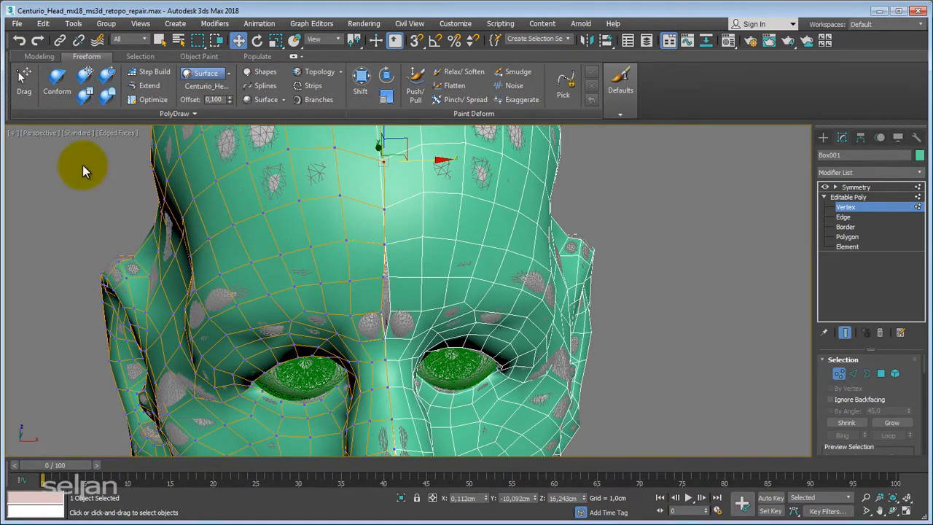
# Step: Use the PolyDraw Drag tool to move the centre vertices between the brows onto the mirror seam, closing the gap
pyautogui.click(29, 89)
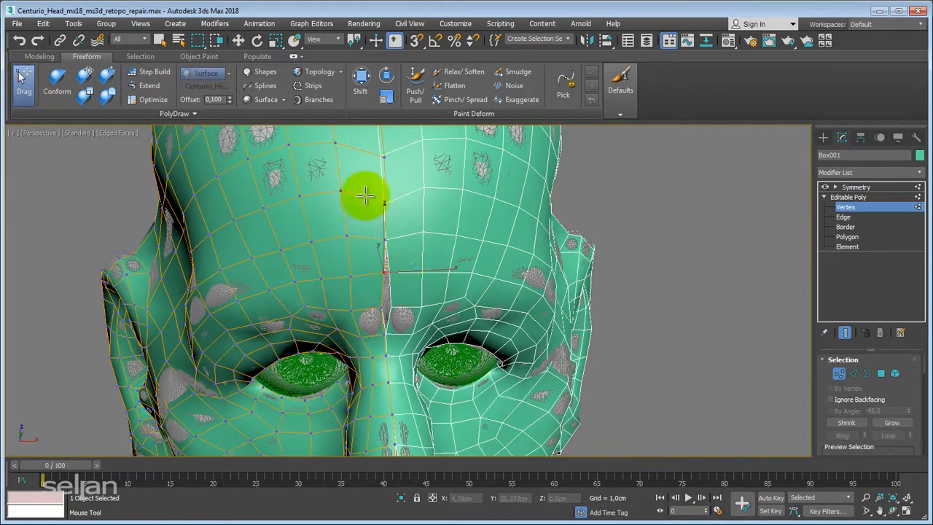
pyautogui.scroll(3, 367, 196)
pyautogui.moveTo(356, 159); pyautogui.dragTo(349, 139, button='middle')
pyautogui.scroll(2, 369, 258)
pyautogui.moveTo(368, 256)
pyautogui.mouseDown()
pyautogui.moveTo(377, 256)
pyautogui.moveTo(369, 241)
pyautogui.moveTo(376, 240)
pyautogui.mouseUp()
pyautogui.scroll(4, 373, 256)
pyautogui.scroll(-5, 377, 241)
pyautogui.scroll(2, 329, 240)
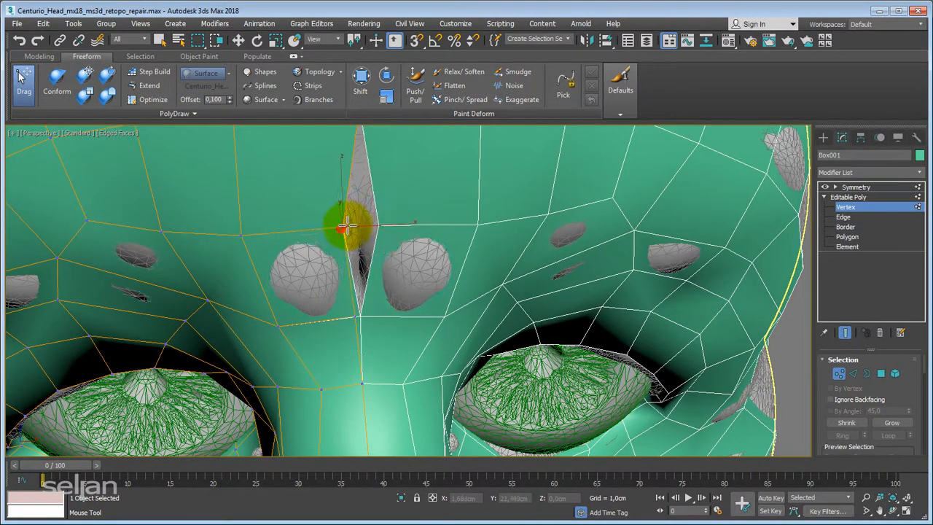
pyautogui.moveTo(358, 222)
pyautogui.keyDown('alt'); pyautogui.mouseDown(button='middle')
pyautogui.moveTo(364, 260)
pyautogui.moveTo(333, 267)
pyautogui.mouseUp(button='middle'); pyautogui.keyUp('alt')
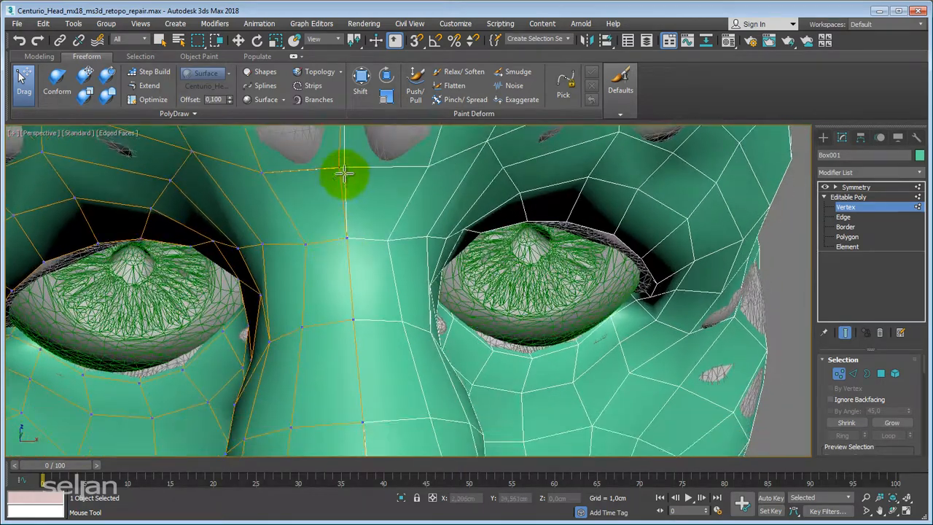
# Step: Drag the centre vertices of the nose bridge between the eyes onto the mirror seam
pyautogui.keyDown('alt'); pyautogui.moveTo(344, 202); pyautogui.dragTo(338, 248, button='middle'); pyautogui.keyUp('alt')
pyautogui.scroll(2, 334, 263)
pyautogui.moveTo(354, 230); pyautogui.dragTo(358, 229)
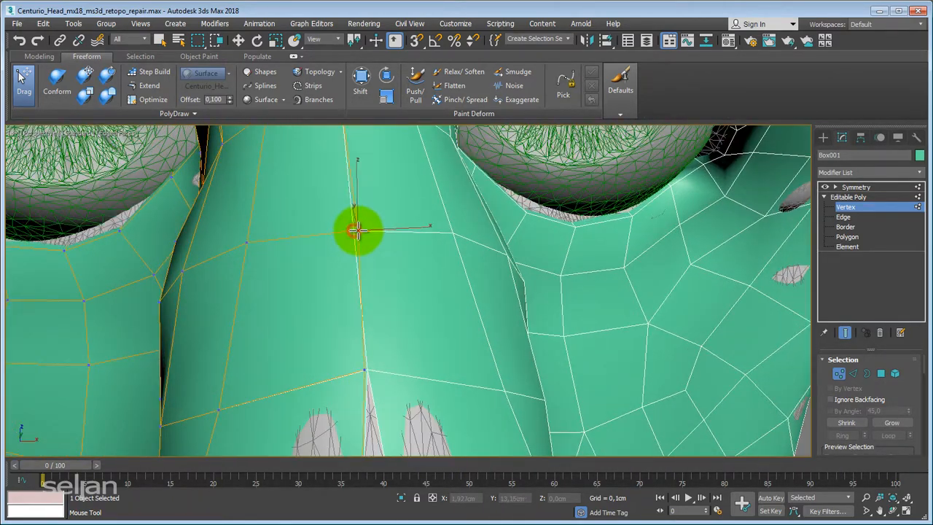
pyautogui.keyDown('alt'); pyautogui.moveTo(359, 321); pyautogui.dragTo(355, 283, button='middle'); pyautogui.keyUp('alt')
pyautogui.click(356, 285)
pyautogui.moveTo(355, 283)
pyautogui.mouseDown()
pyautogui.moveTo(342, 283)
pyautogui.moveTo(359, 281)
pyautogui.mouseUp()
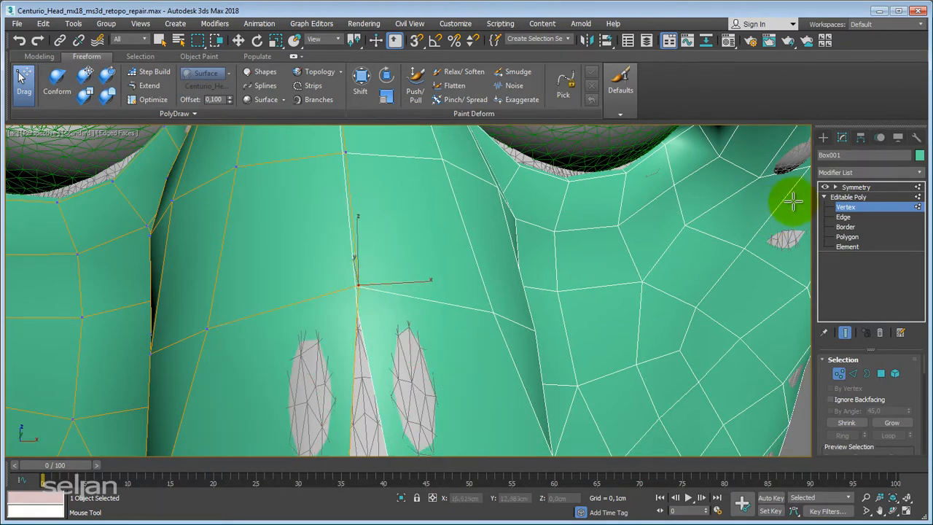
# Step: Check the Symmetry weld parameters, and move the mid-nose centre vertex along X towards the mirror seam in the Editable Poly's Vertex level
pyautogui.click(858, 187)
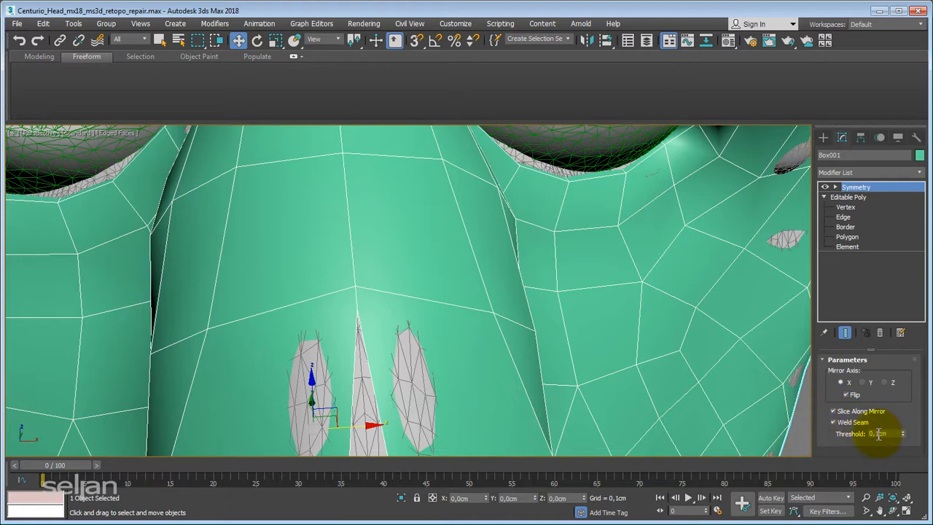
pyautogui.click(848, 208)
pyautogui.moveTo(340, 340); pyautogui.dragTo(357, 249, button='middle')
pyautogui.scroll(-2, 357, 249)
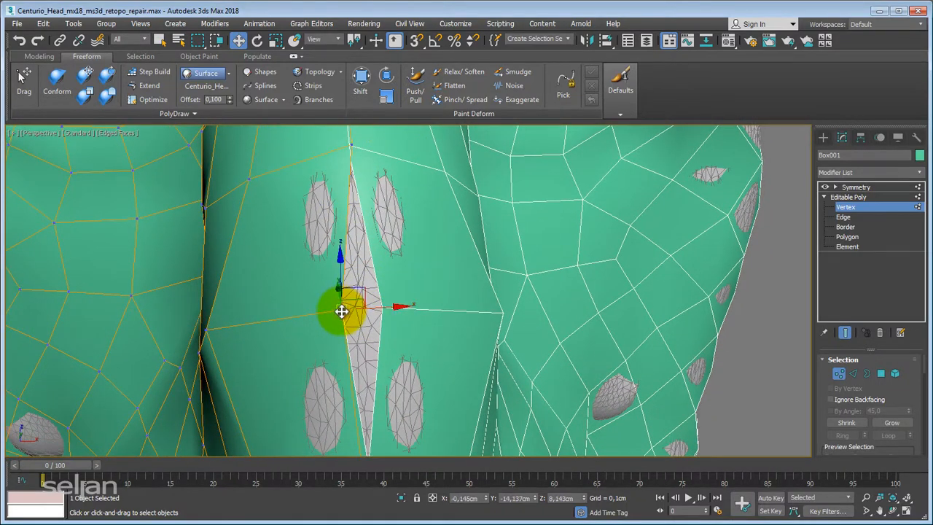
pyautogui.moveTo(343, 311); pyautogui.dragTo(363, 304, button='middle')
pyautogui.moveTo(385, 306); pyautogui.dragTo(401, 301)
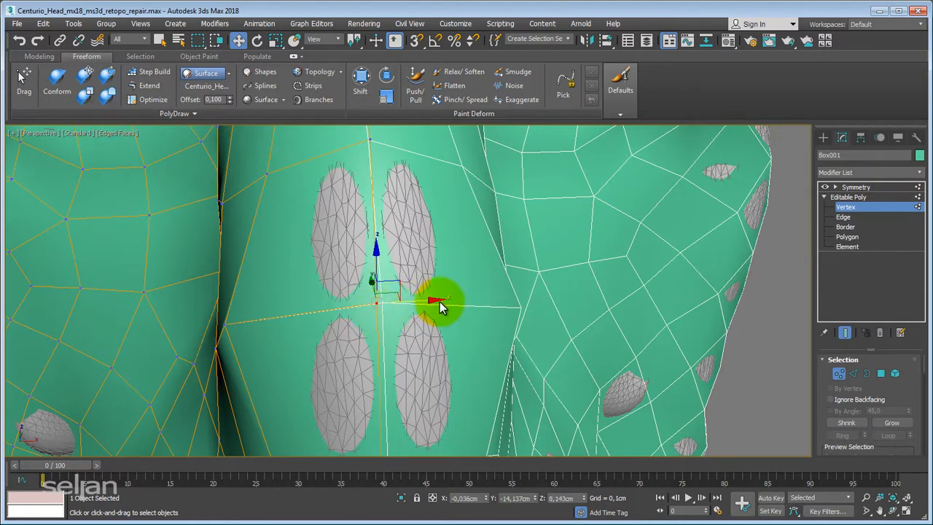
# Step: Drag the remaining centre vertices of the lower nose ridge onto the mirror seam with the PolyDraw Drag tool
pyautogui.click(24, 79)
pyautogui.moveTo(460, 318); pyautogui.dragTo(391, 272, button='middle')
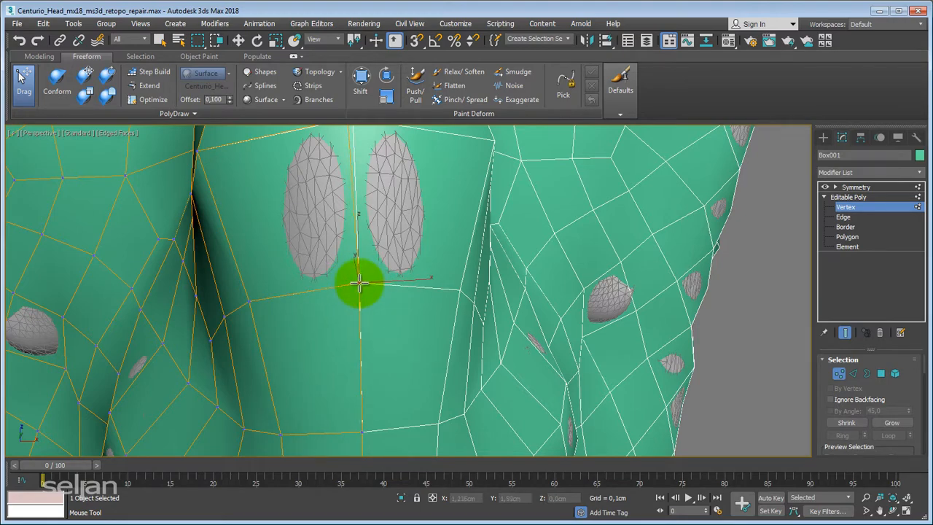
pyautogui.scroll(-3, 342, 324)
pyautogui.moveTo(342, 324); pyautogui.dragTo(385, 211, button='middle')
pyautogui.keyDown('alt'); pyautogui.moveTo(387, 365); pyautogui.dragTo(401, 324, button='middle'); pyautogui.keyUp('alt')
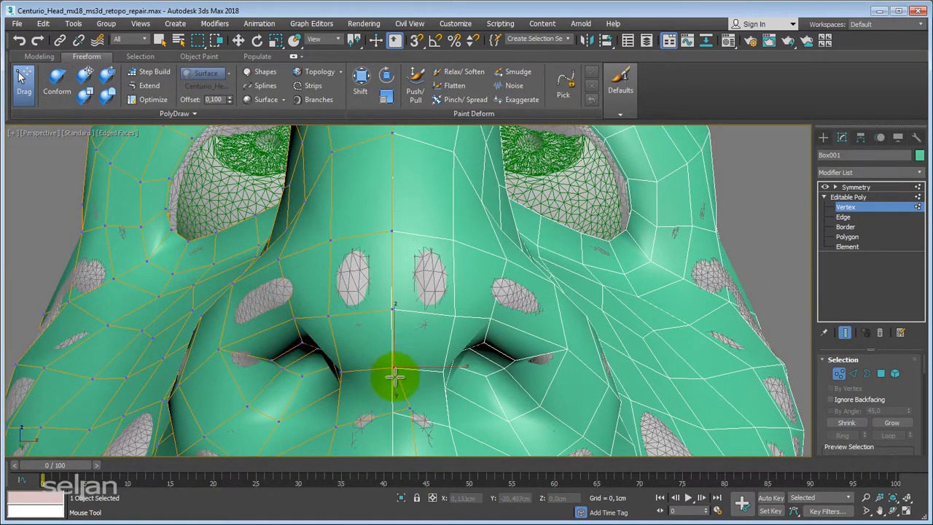
# Step: Drag the centre vertices beneath the nose and down the philtrum onto the mirror seam, using wireframe display to reach hidden ones
pyautogui.keyDown('alt'); pyautogui.moveTo(394, 376); pyautogui.dragTo(413, 275, button='middle'); pyautogui.keyUp('alt')
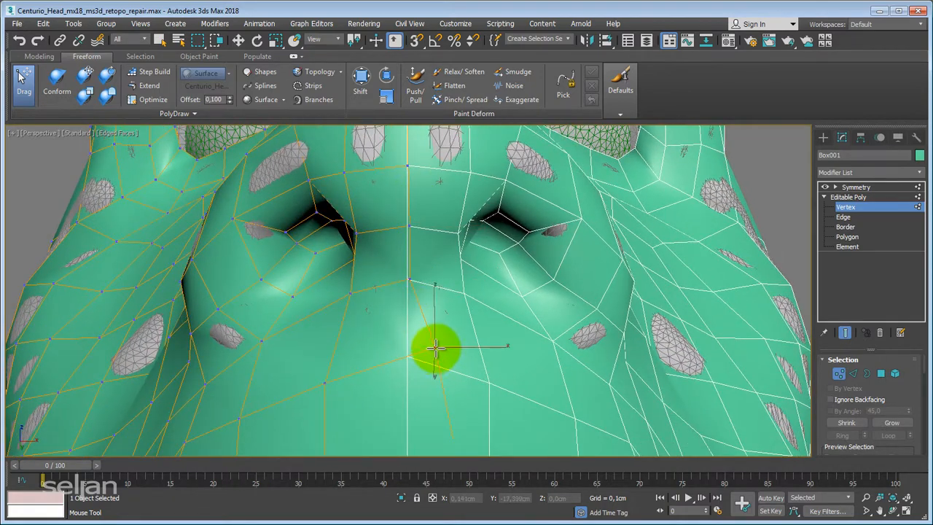
pyautogui.keyDown('alt'); pyautogui.moveTo(412, 374); pyautogui.dragTo(406, 307, button='middle'); pyautogui.keyUp('alt')
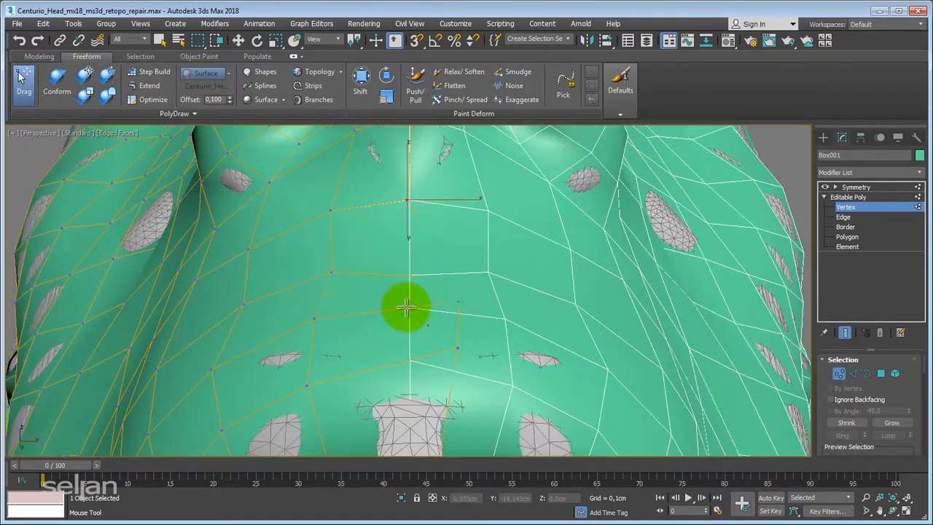
pyautogui.press('F3')
pyautogui.click(455, 275)
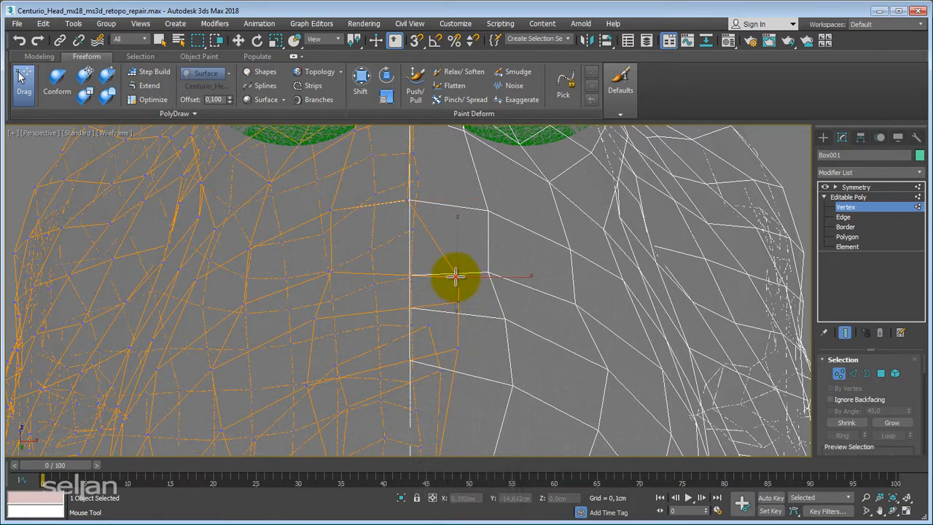
pyautogui.click(457, 300)
pyautogui.press('F3')
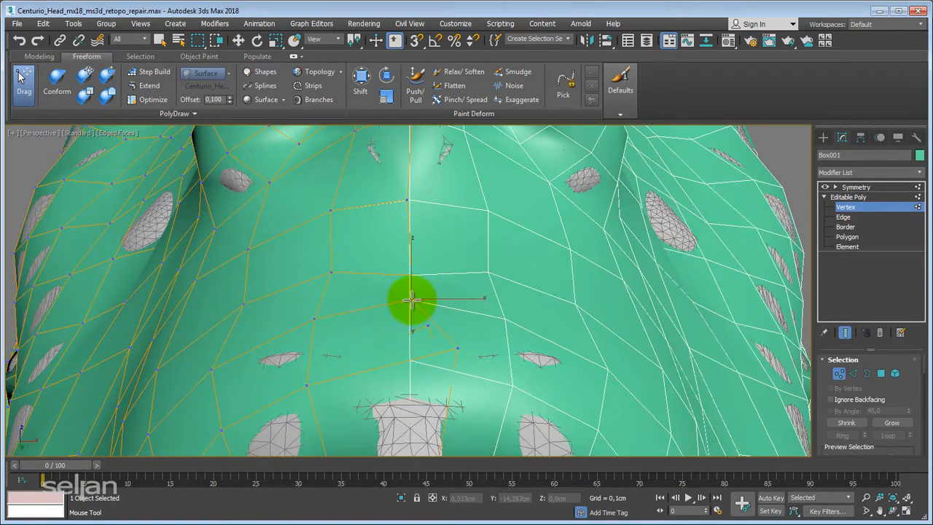
# Step: Drag the off-centre vertex above the upper lip onto the mirror seam and check its surroundings in wireframe display
pyautogui.moveTo(452, 350); pyautogui.dragTo(405, 355)
pyautogui.press('F3')
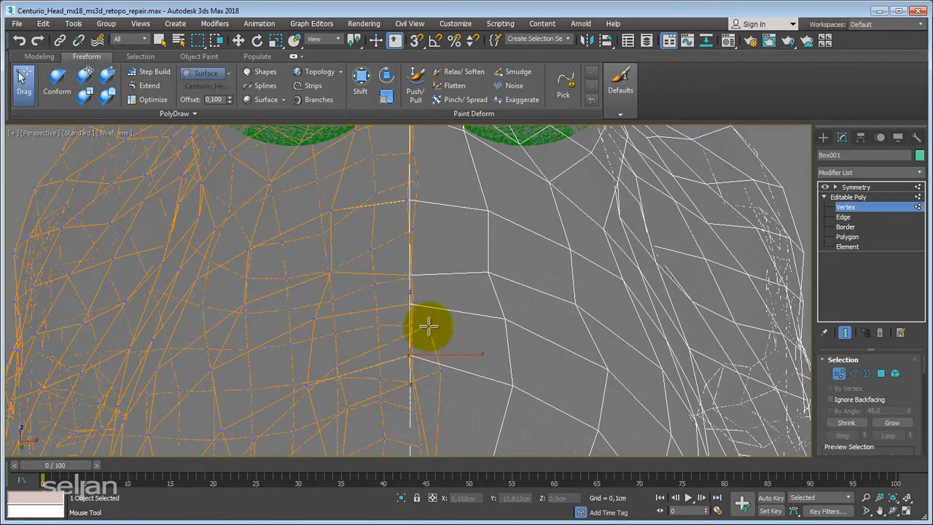
pyautogui.press('F3')
pyautogui.moveTo(444, 311)
pyautogui.keyDown('alt'); pyautogui.mouseDown(button='middle')
pyautogui.moveTo(439, 369)
pyautogui.moveTo(481, 415)
pyautogui.moveTo(415, 357)
pyautogui.moveTo(419, 344)
pyautogui.mouseUp(button='middle'); pyautogui.keyUp('alt')
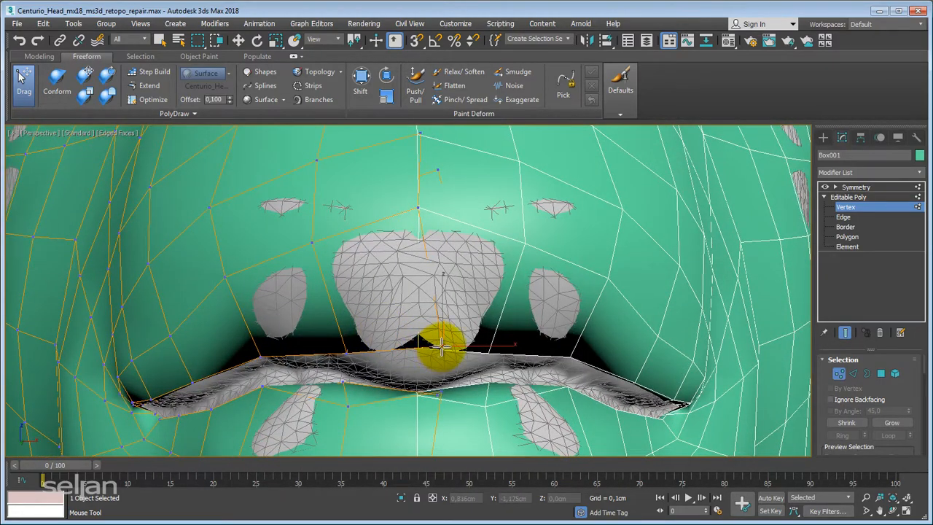
# Step: Drag the stray centre vertices around the upper lip and its edge, checking their placement from an angled view
pyautogui.press('F3')
pyautogui.moveTo(441, 350); pyautogui.dragTo(427, 291)
pyautogui.press('F3')
pyautogui.keyDown('alt'); pyautogui.moveTo(428, 291); pyautogui.dragTo(457, 194, button='middle'); pyautogui.keyUp('alt')
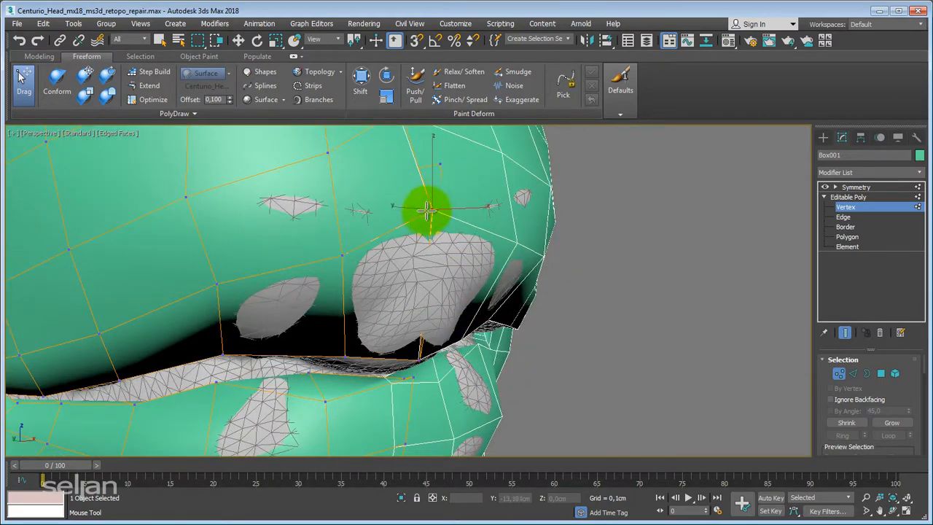
pyautogui.moveTo(429, 213); pyautogui.dragTo(435, 255)
pyautogui.moveTo(416, 232); pyautogui.dragTo(462, 280, button='middle')
# Step: Activate the Move tool and select the hidden centre vertex inside the upper lip, using wireframe and see-through display to locate it
pyautogui.press('F3')
pyautogui.scroll(8, 463, 281)
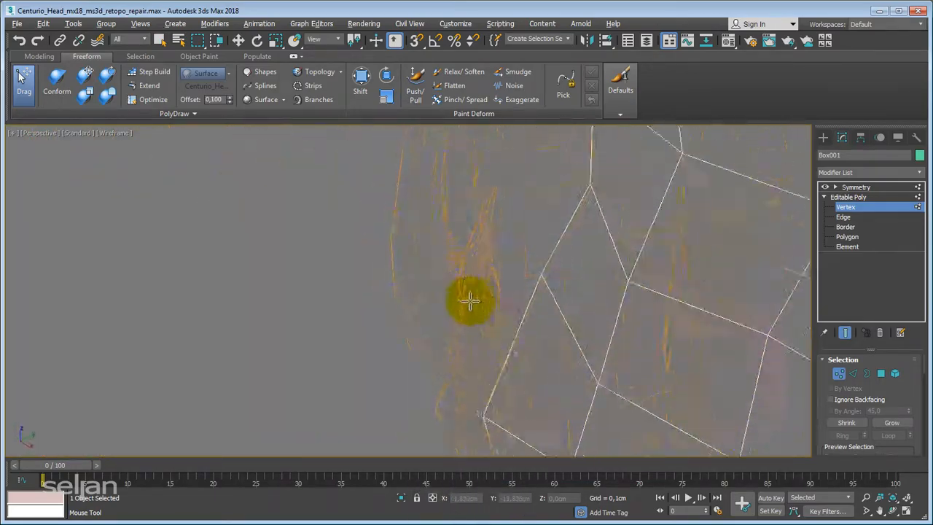
pyautogui.moveTo(532, 296); pyautogui.dragTo(374, 263, button='middle')
pyautogui.press('w')
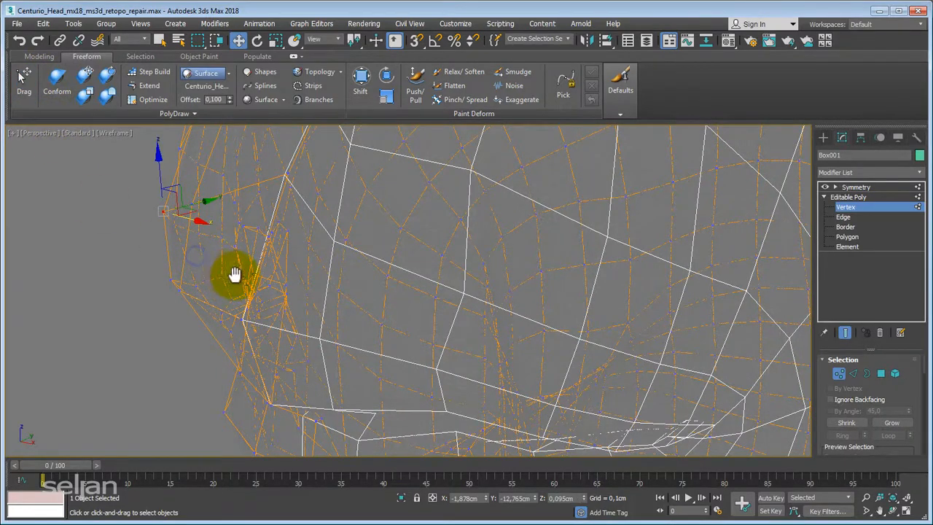
pyautogui.moveTo(275, 275); pyautogui.dragTo(318, 285, button='middle')
pyautogui.hotkey('alt', 'x')
pyautogui.press('F3')
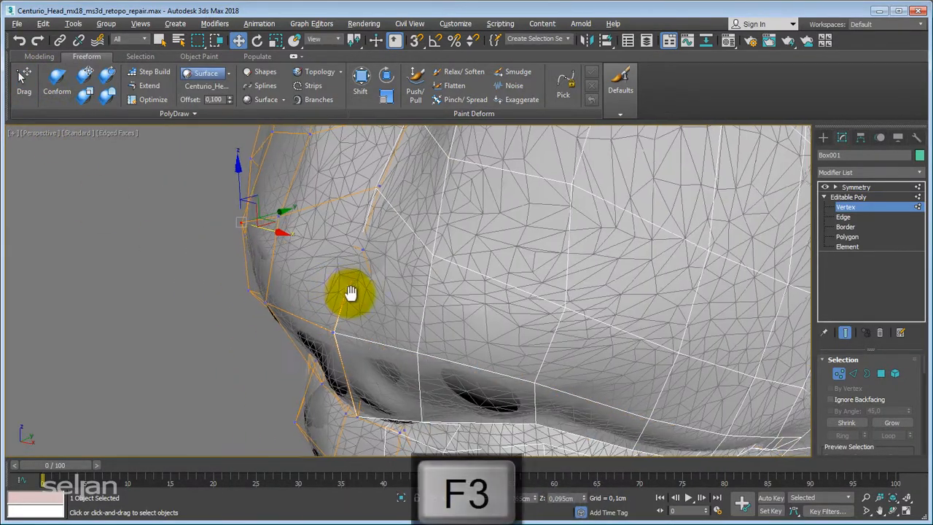
pyautogui.hotkey('alt', 'x')
pyautogui.click(365, 252)
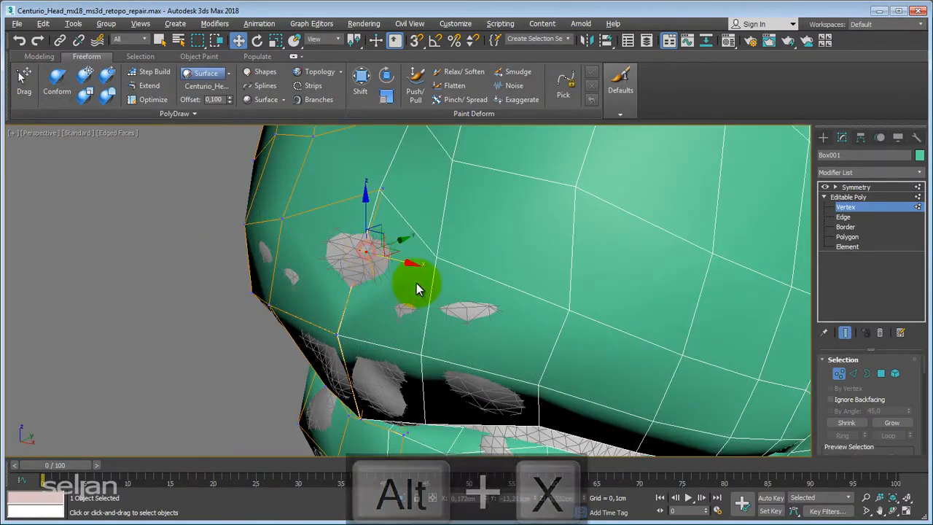
# Step: Move the inner upper-lip centre vertices along X onto the mirror seam, placing the upper one at about X 0.027 cm
pyautogui.press('F3')
pyautogui.keyDown('alt'); pyautogui.moveTo(411, 284); pyautogui.dragTo(346, 300, button='middle'); pyautogui.keyUp('alt')
pyautogui.moveTo(368, 274); pyautogui.dragTo(365, 377)
pyautogui.moveTo(408, 376)
pyautogui.keyDown('alt'); pyautogui.mouseDown(button='middle')
pyautogui.moveTo(390, 386)
pyautogui.moveTo(393, 379)
pyautogui.mouseUp(button='middle'); pyautogui.keyUp('alt')
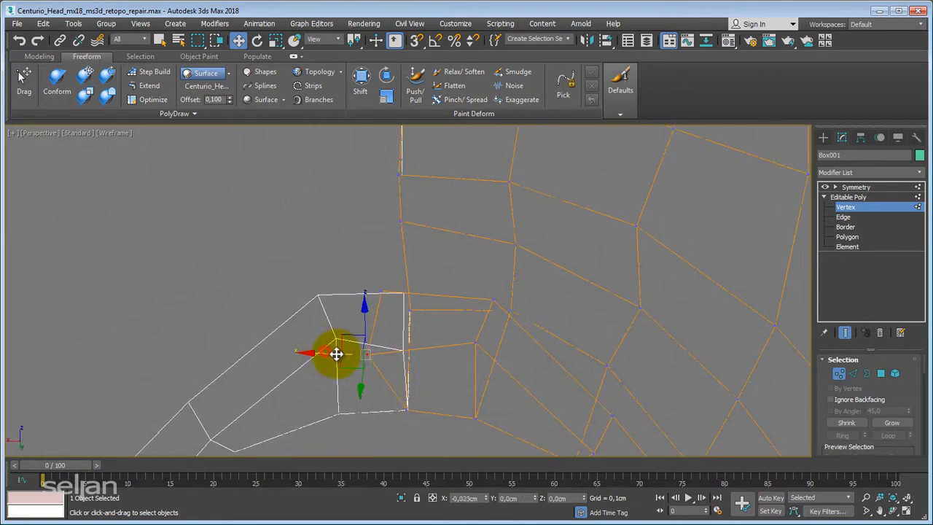
pyautogui.moveTo(336, 354); pyautogui.dragTo(368, 353)
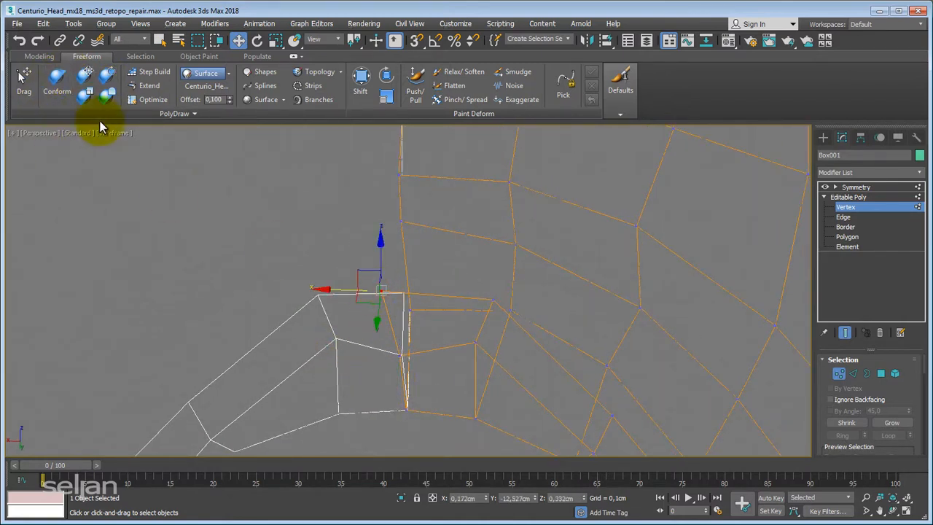
pyautogui.moveTo(349, 289); pyautogui.dragTo(355, 289)
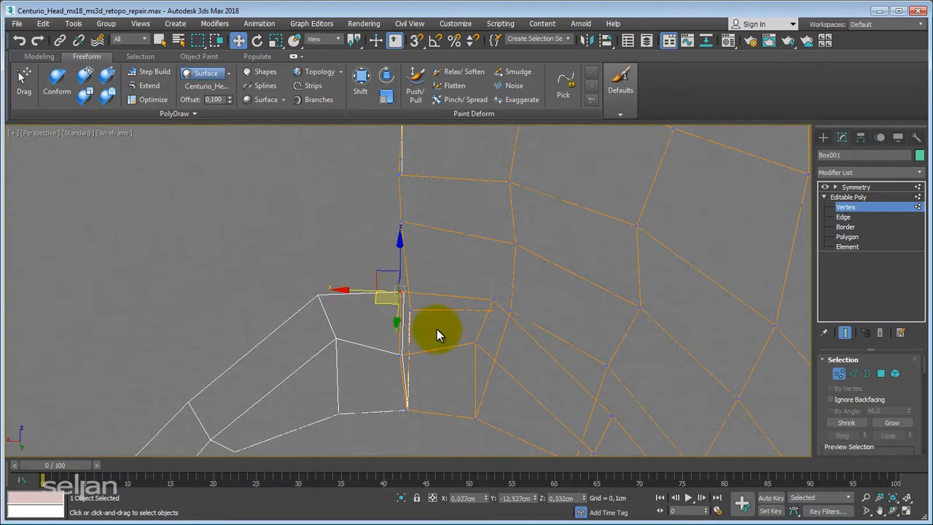
# Step: Reposition the inner upper-lip vertex beside the seam by moving it away from the centre along X and adjusting it along Y
pyautogui.keyDown('alt'); pyautogui.moveTo(437, 329); pyautogui.dragTo(460, 346, button='middle'); pyautogui.keyUp('alt')
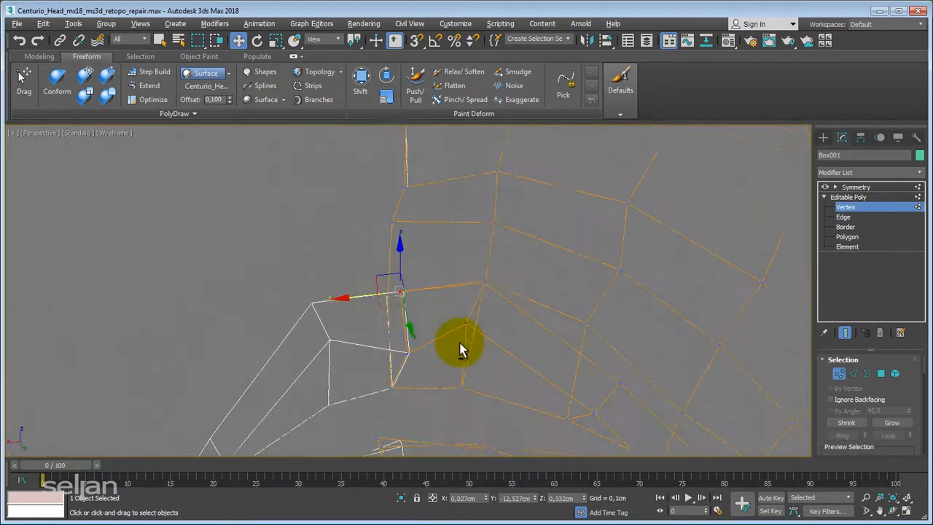
pyautogui.click(469, 321)
pyautogui.moveTo(479, 376); pyautogui.dragTo(466, 302)
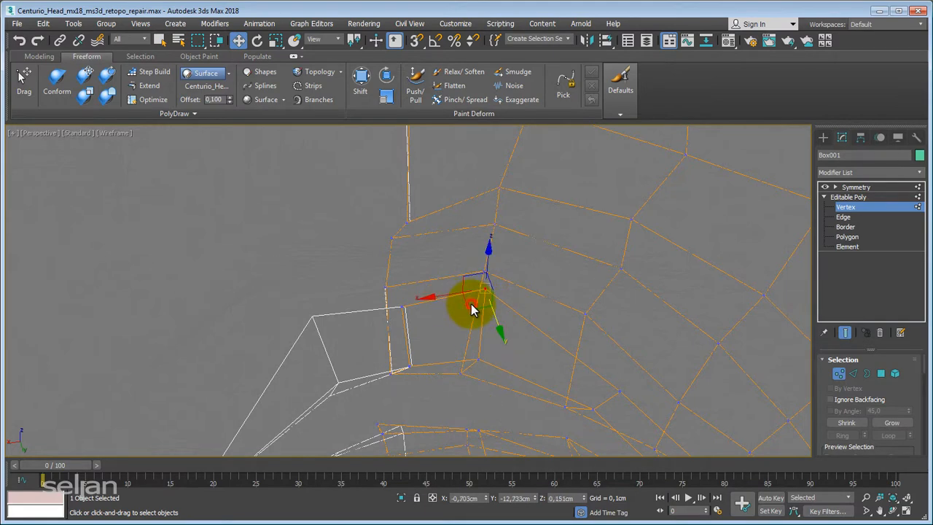
pyautogui.keyDown('alt'); pyautogui.moveTo(471, 310); pyautogui.dragTo(476, 338, button='middle'); pyautogui.keyUp('alt')
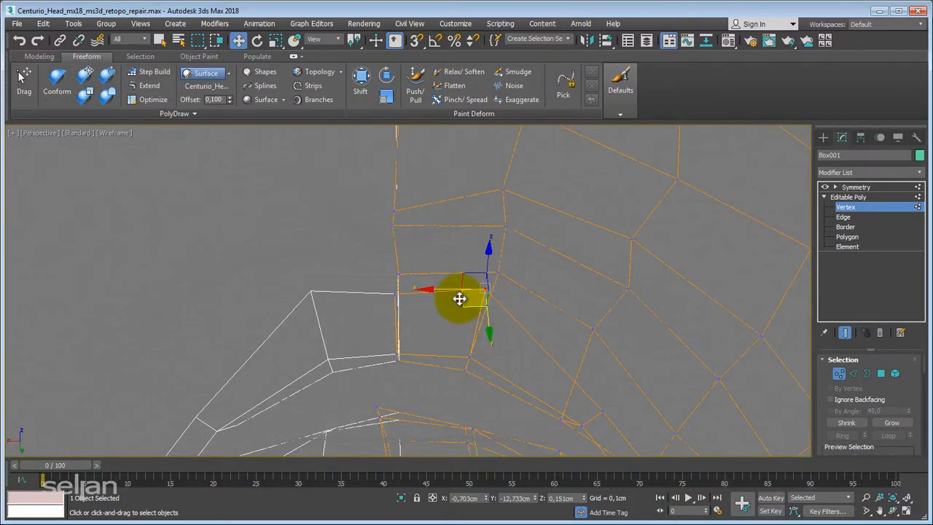
pyautogui.moveTo(452, 290); pyautogui.dragTo(514, 340)
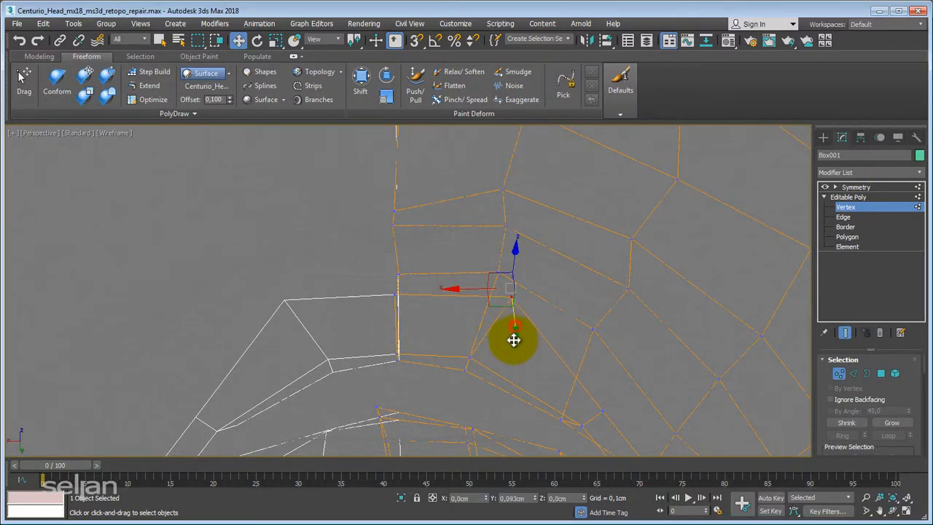
# Step: Move the lower inner-lip vertex beside the seam along X, and adjust another mouth vertex near the centre
pyautogui.keyDown('alt'); pyautogui.moveTo(503, 309); pyautogui.dragTo(473, 355, button='middle'); pyautogui.keyUp('alt')
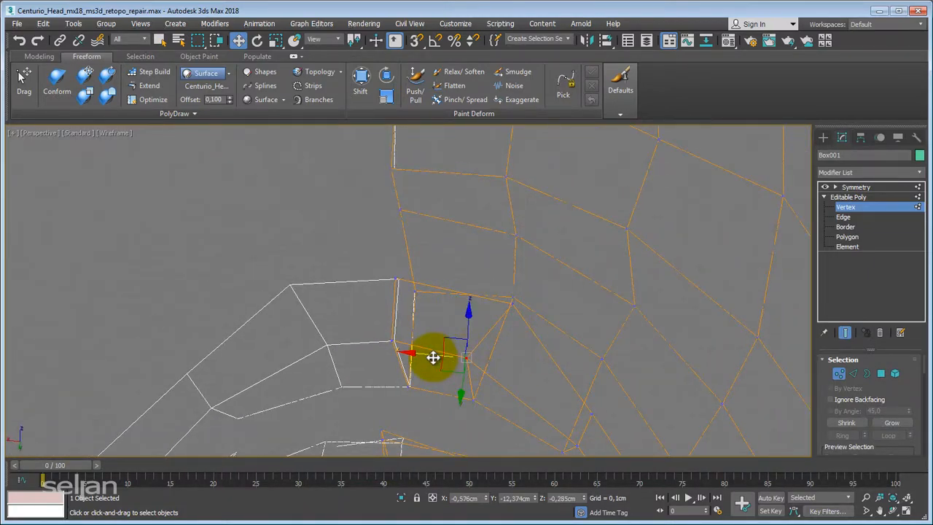
pyautogui.moveTo(445, 357); pyautogui.dragTo(459, 358)
pyautogui.keyDown('alt'); pyautogui.moveTo(418, 335); pyautogui.dragTo(408, 371, button='middle'); pyautogui.keyUp('alt')
pyautogui.click(416, 341)
pyautogui.moveTo(433, 371); pyautogui.dragTo(459, 391)
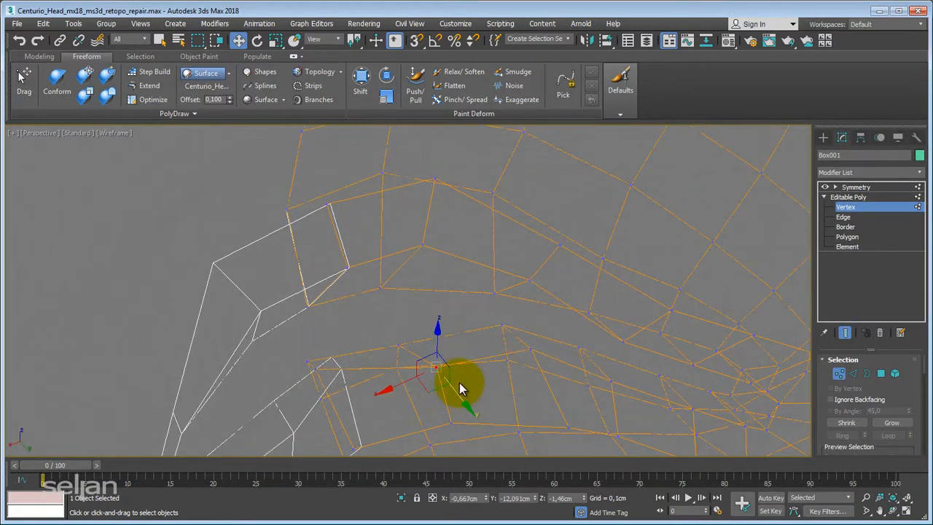
# Step: Select the lower-lip centre vertex lying across the mirror seam and move it along X to about -0.031 cm
pyautogui.keyDown('alt'); pyautogui.moveTo(459, 383); pyautogui.dragTo(411, 373, button='middle'); pyautogui.keyUp('alt')
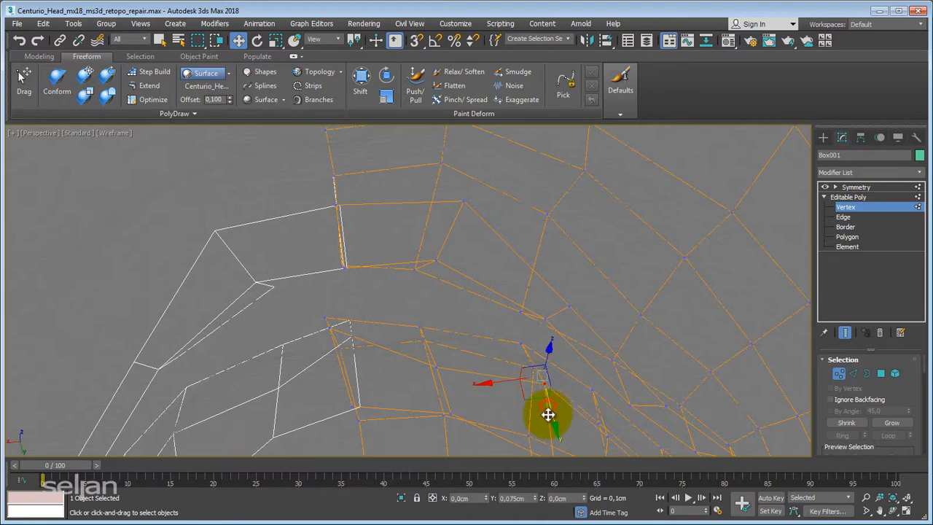
pyautogui.moveTo(548, 415)
pyautogui.keyDown('alt'); pyautogui.mouseDown(button='middle')
pyautogui.moveTo(474, 329)
pyautogui.moveTo(549, 318)
pyautogui.moveTo(365, 287)
pyautogui.moveTo(434, 283)
pyautogui.mouseUp(button='middle'); pyautogui.keyUp('alt')
pyautogui.press('F3')
pyautogui.scroll(8, 433, 284)
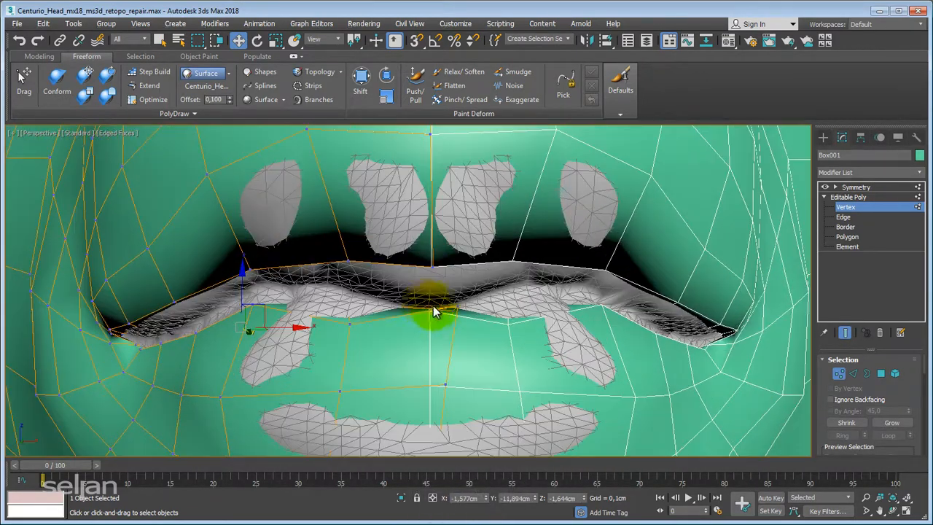
pyautogui.press('F3')
pyautogui.click(449, 312)
pyautogui.press('F3')
pyautogui.press('F3')
pyautogui.press('F3')
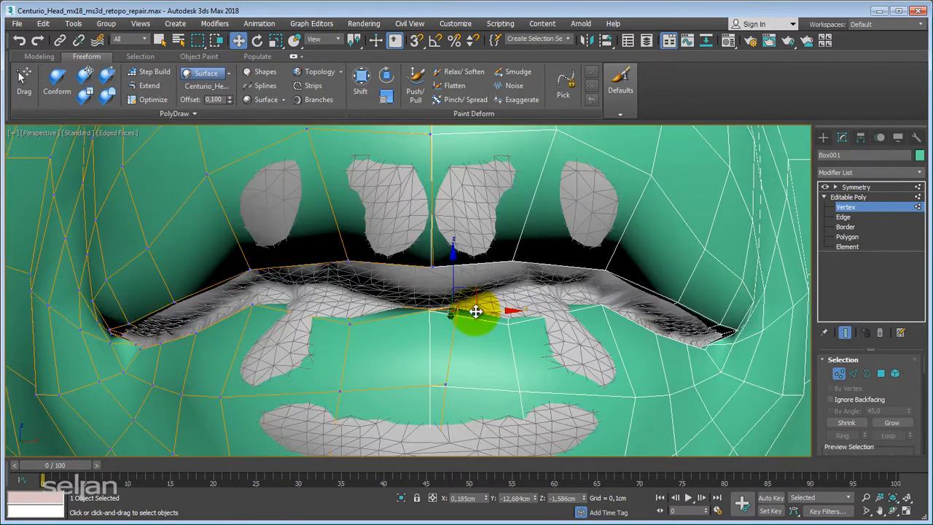
pyautogui.press('F3')
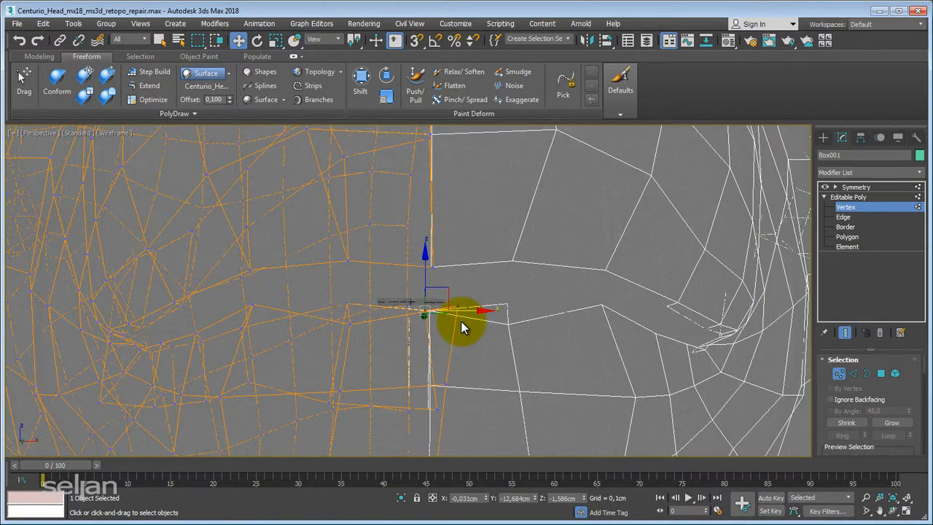
pyautogui.keyDown('alt'); pyautogui.moveTo(461, 306); pyautogui.dragTo(496, 310, button='middle'); pyautogui.keyUp('alt')
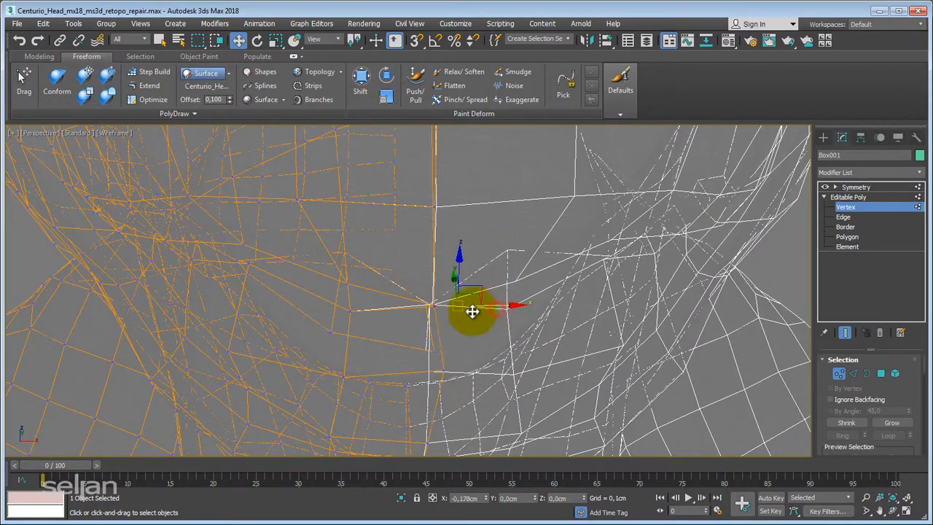
pyautogui.moveTo(469, 314); pyautogui.dragTo(427, 298)
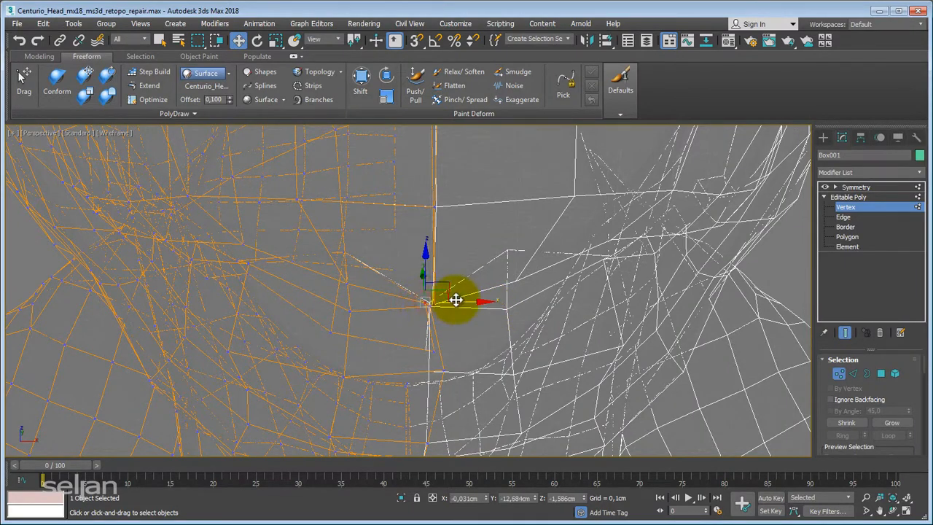
pyautogui.keyDown('alt'); pyautogui.moveTo(427, 297); pyautogui.dragTo(429, 293, button='middle'); pyautogui.keyUp('alt')
# Step: Move the same lower-lip centre vertex inward along Y to about -12.226 cm and check it in shaded display
pyautogui.moveTo(444, 281); pyautogui.dragTo(482, 255)
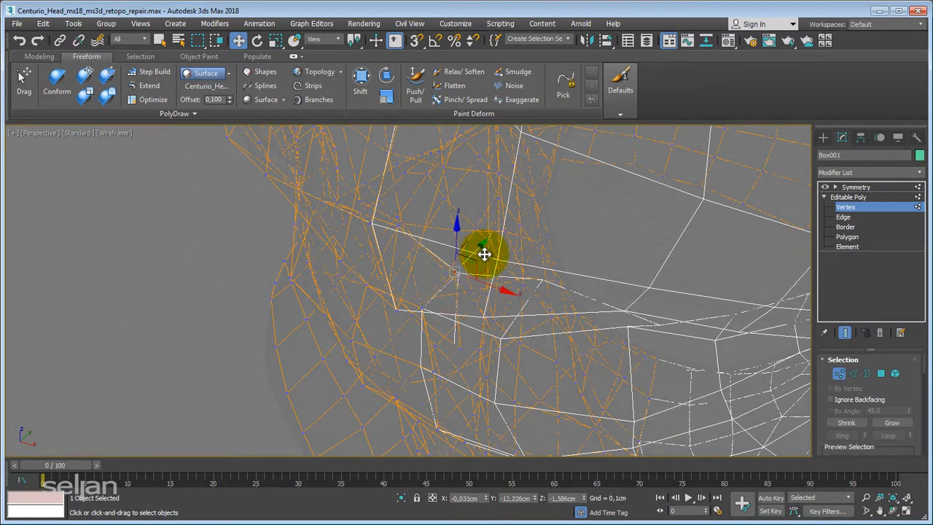
pyautogui.press('F3')
pyautogui.moveTo(445, 292)
pyautogui.keyDown('alt'); pyautogui.mouseDown(button='middle')
pyautogui.moveTo(479, 241)
pyautogui.moveTo(459, 306)
pyautogui.mouseUp(button='middle'); pyautogui.keyUp('alt')
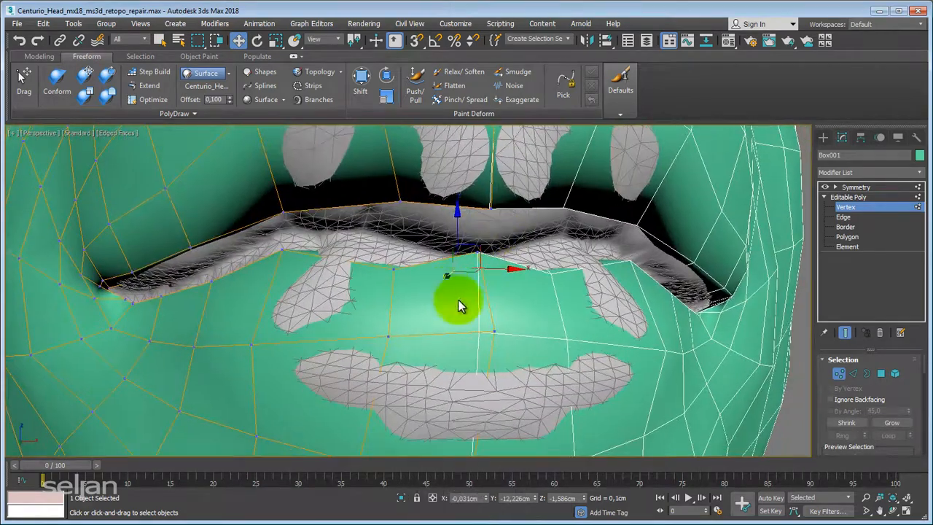
# Step: Move the two centre vertices below the lower lip along X toward the mirror seam, to about 0.026 cm and 0.07 cm
pyautogui.press('F3')
pyautogui.moveTo(539, 334); pyautogui.dragTo(527, 334)
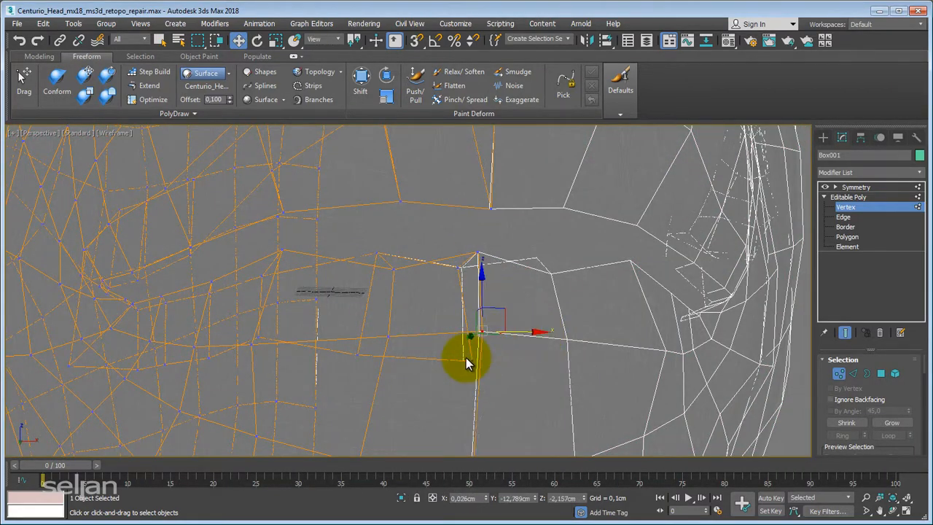
pyautogui.press('F3')
pyautogui.press('F3')
pyautogui.moveTo(566, 346)
pyautogui.keyDown('alt'); pyautogui.mouseDown(button='middle')
pyautogui.moveTo(454, 329)
pyautogui.moveTo(425, 358)
pyautogui.moveTo(505, 364)
pyautogui.mouseUp(button='middle'); pyautogui.keyUp('alt')
pyautogui.moveTo(505, 364); pyautogui.dragTo(532, 357)
pyautogui.keyDown('alt'); pyautogui.moveTo(533, 358); pyautogui.dragTo(468, 347, button='middle'); pyautogui.keyUp('alt')
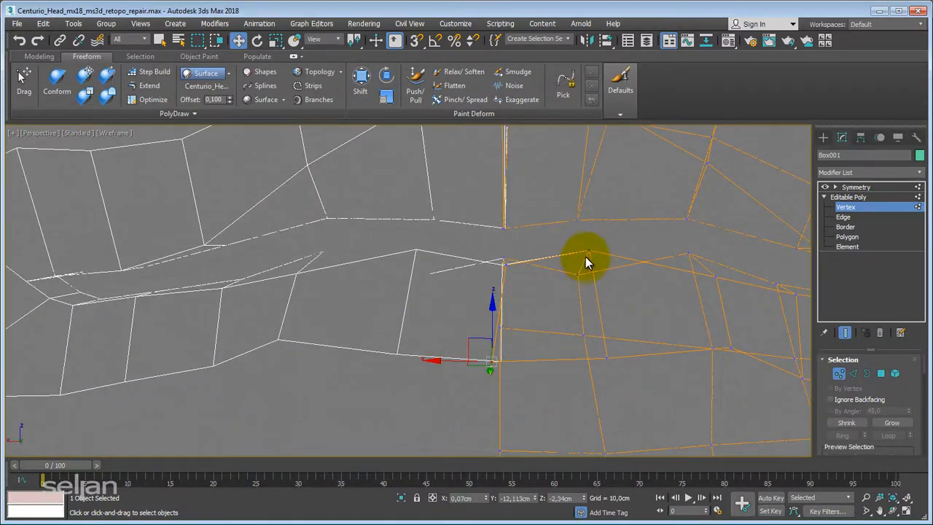
# Step: Adjust the heights of the two lower-lip vertices beside the seam and lower the lip vertex on the seam
pyautogui.moveTo(591, 248); pyautogui.dragTo(577, 273)
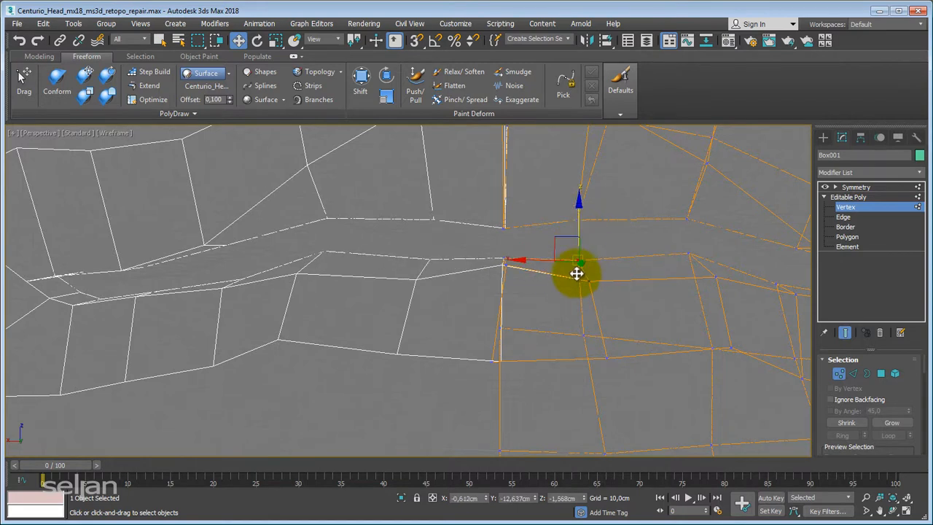
pyautogui.moveTo(508, 234); pyautogui.dragTo(508, 243)
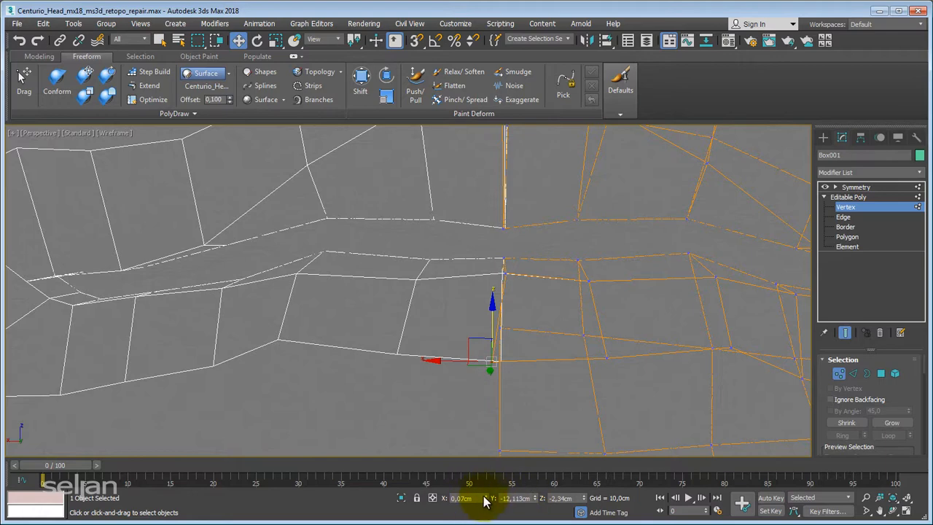
# Step: Set the X coordinate of the lower lip's centre vertices to 0 cm so they sit exactly on the mirror seam
pyautogui.keyDown('alt'); pyautogui.moveTo(528, 320); pyautogui.dragTo(500, 323, button='middle'); pyautogui.keyUp('alt')
pyautogui.click(507, 281)
pyautogui.rightClick(500, 289)
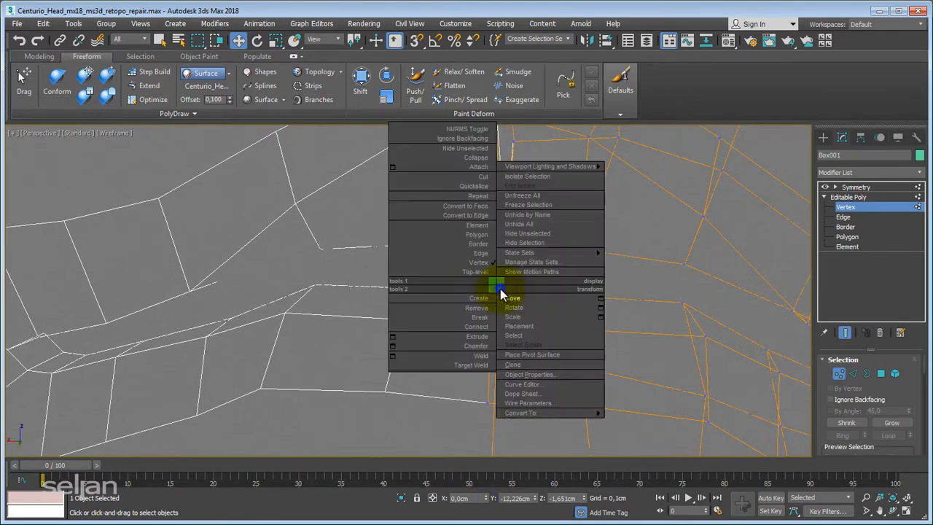
pyautogui.click(412, 469)
pyautogui.moveTo(496, 290); pyautogui.dragTo(498, 289)
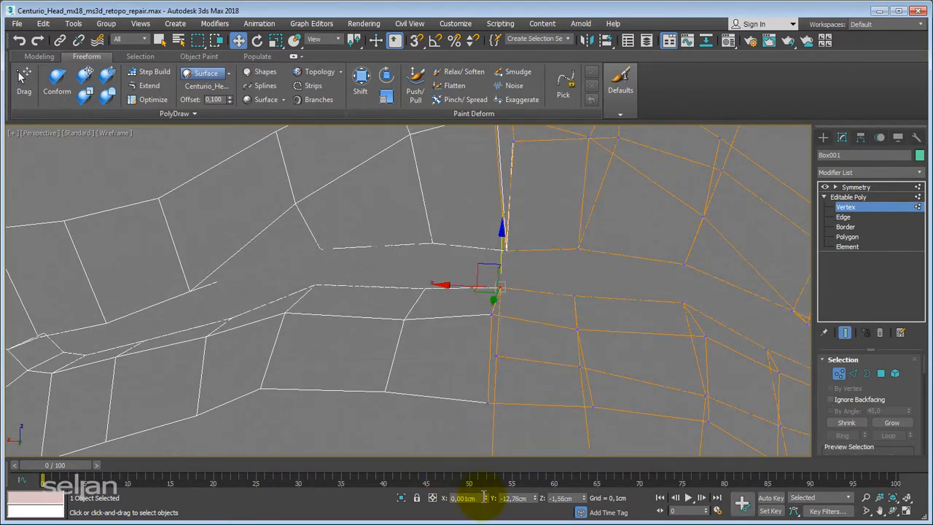
pyautogui.moveTo(519, 288); pyautogui.dragTo(486, 387, button='middle')
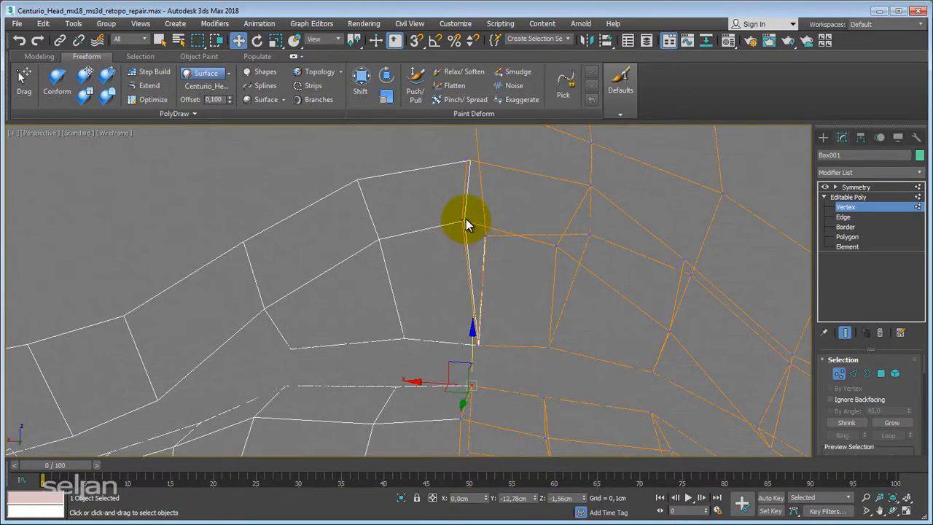
# Step: Set the X coordinate of the upper lip's inner centre vertices to 0 cm
pyautogui.click(464, 220)
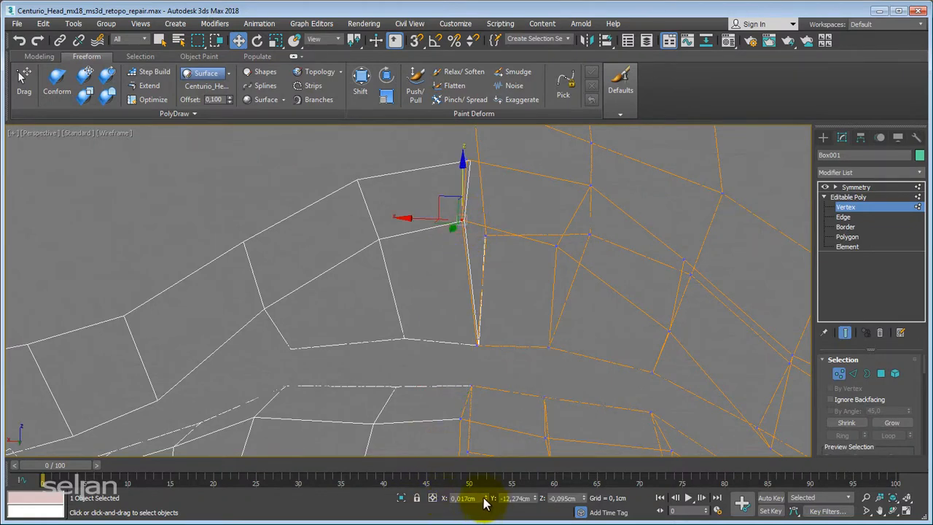
pyautogui.moveTo(466, 159); pyautogui.dragTo(464, 162)
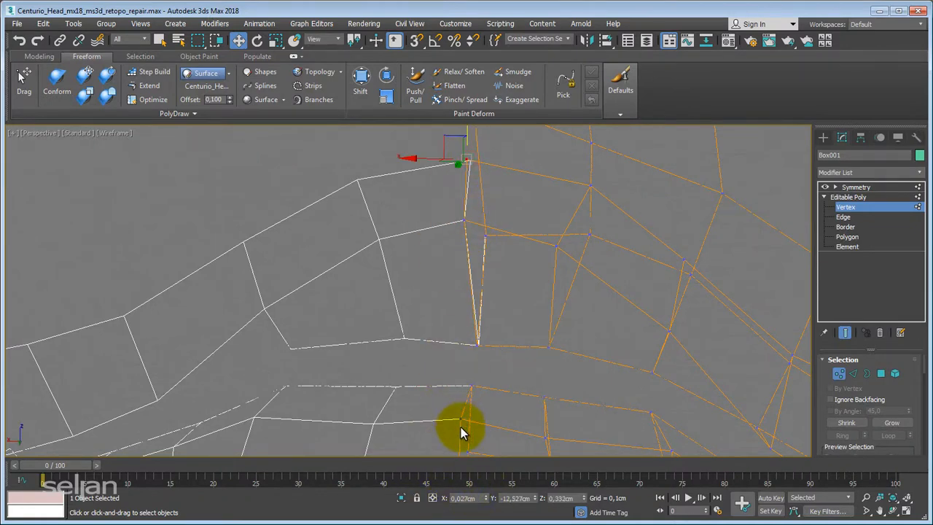
pyautogui.scroll(-5, 381, 236)
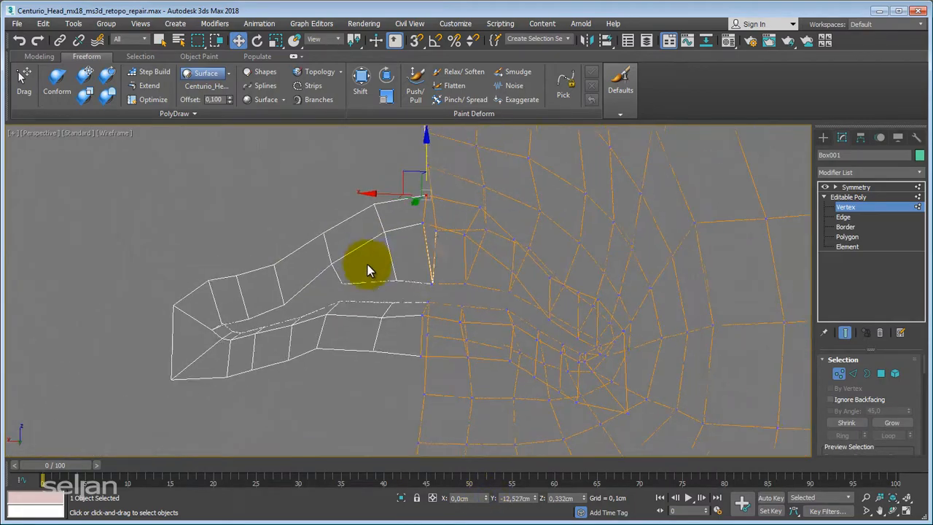
# Step: Examine the centre seam of the shaded mesh from the mouth down across the chin and neck
pyautogui.moveTo(368, 265)
pyautogui.keyDown('alt'); pyautogui.mouseDown(button='middle')
pyautogui.moveTo(529, 280)
pyautogui.moveTo(463, 183)
pyautogui.moveTo(473, 285)
pyautogui.moveTo(452, 231)
pyautogui.moveTo(454, 323)
pyautogui.moveTo(481, 267)
pyautogui.moveTo(435, 235)
pyautogui.moveTo(455, 181)
pyautogui.moveTo(471, 298)
pyautogui.moveTo(454, 294)
pyautogui.moveTo(462, 323)
pyautogui.moveTo(374, 210)
pyautogui.moveTo(386, 241)
pyautogui.moveTo(406, 256)
pyautogui.moveTo(437, 258)
pyautogui.mouseUp(button='middle'); pyautogui.keyUp('alt')
pyautogui.press('F3')
pyautogui.moveTo(430, 290); pyautogui.dragTo(424, 341, button='middle')
pyautogui.scroll(-6, 427, 337)
pyautogui.moveTo(423, 341); pyautogui.dragTo(429, 288, button='middle')
pyautogui.scroll(5, 431, 248)
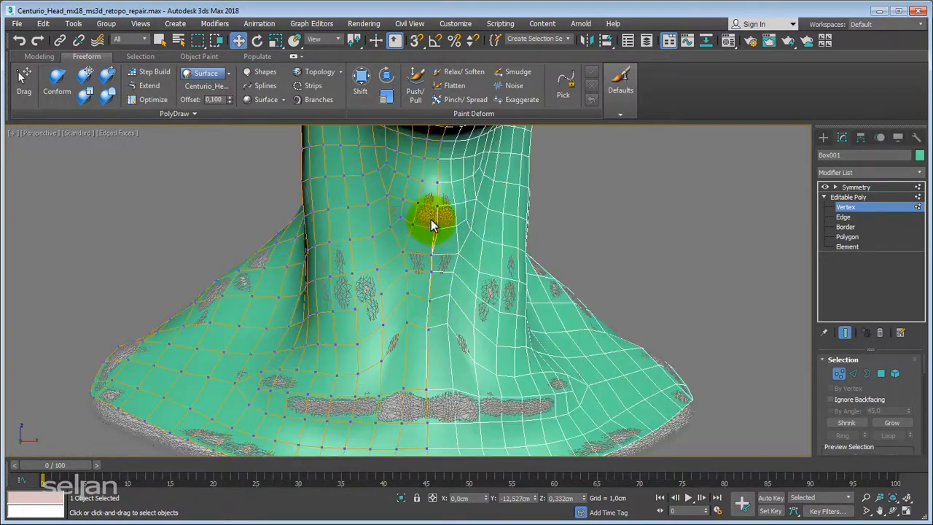
pyautogui.moveTo(431, 219); pyautogui.dragTo(417, 324, button='middle')
pyautogui.keyDown('alt'); pyautogui.moveTo(417, 325); pyautogui.dragTo(416, 200, button='middle'); pyautogui.keyUp('alt')
pyautogui.scroll(3, 416, 295)
pyautogui.scroll(3, 428, 293)
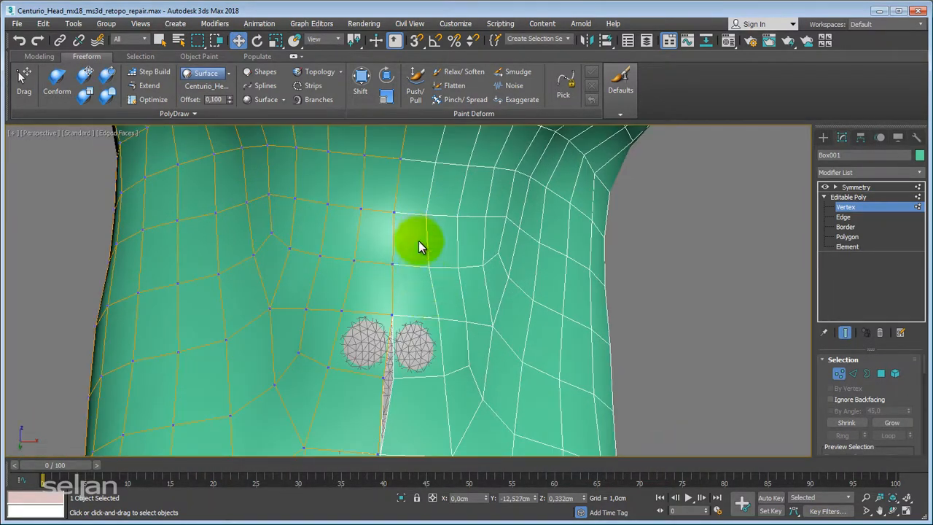
pyautogui.keyDown('alt'); pyautogui.moveTo(421, 246); pyautogui.dragTo(331, 305, button='middle'); pyautogui.keyUp('alt')
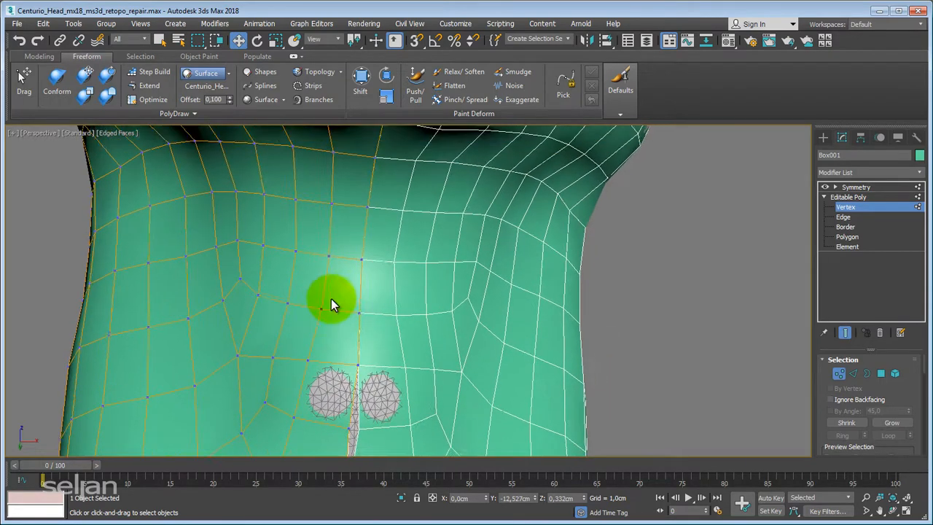
# Step: Leave vertex editing and add a TurboSmooth modifier above Symmetry
pyautogui.click(852, 198)
pyautogui.click(869, 186)
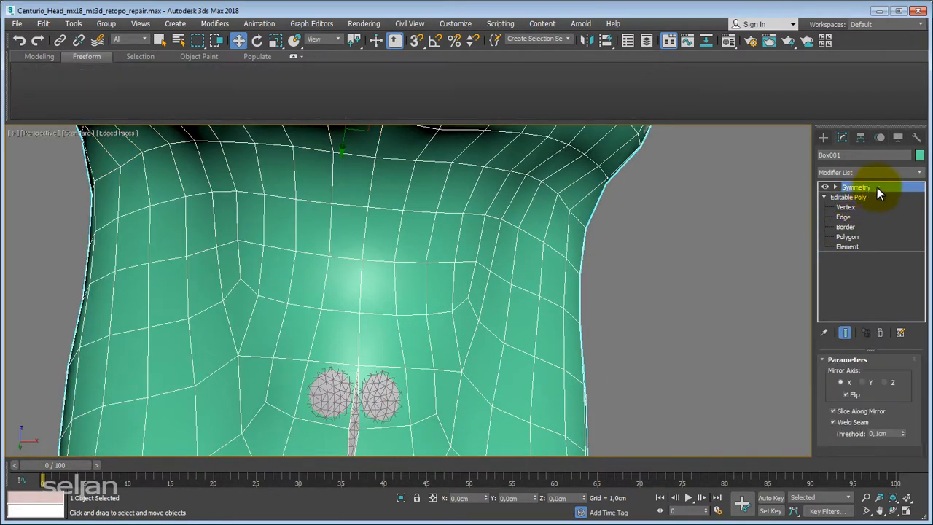
pyautogui.click(875, 175)
pyautogui.press('t')
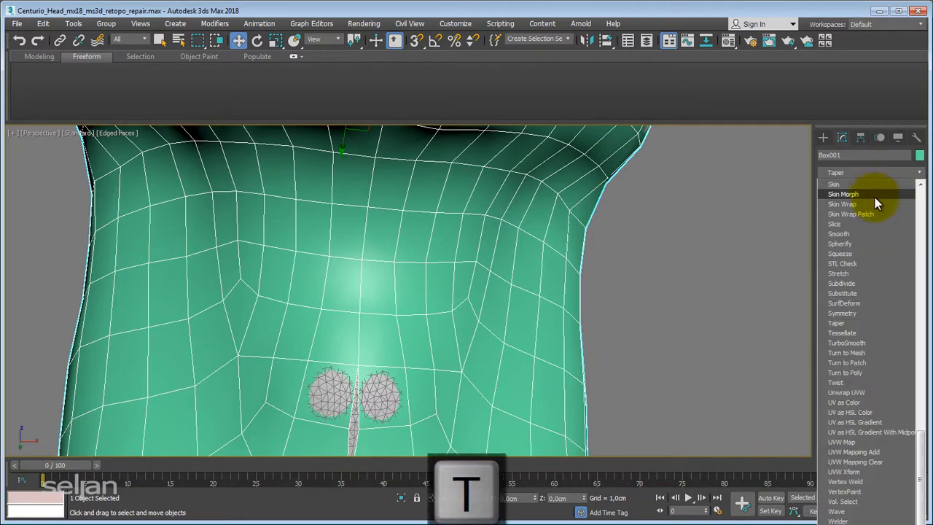
pyautogui.click(868, 343)
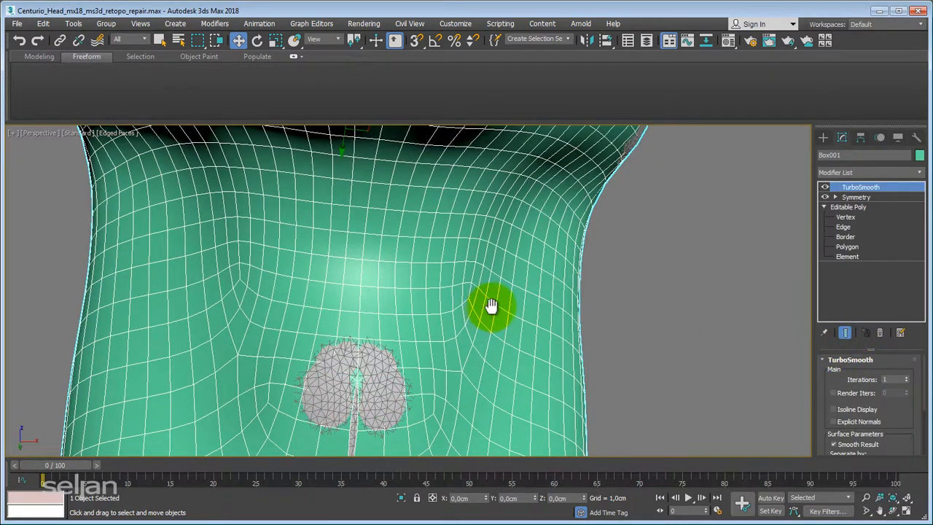
# Step: Examine the smoothed mesh along the centre seam at the base of the neck for pinched faces
pyautogui.scroll(-3, 495, 305)
pyautogui.moveTo(503, 303); pyautogui.dragTo(503, 215, button='middle')
pyautogui.scroll(6, 449, 255)
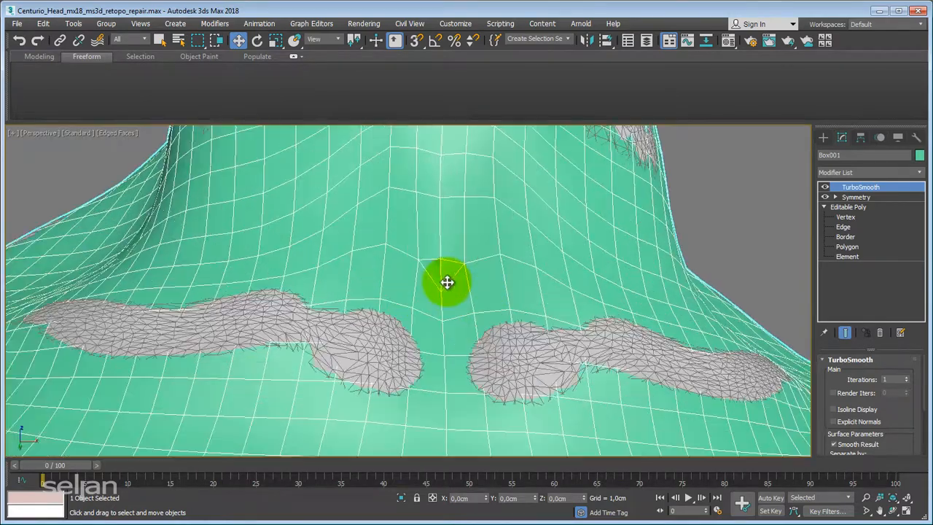
pyautogui.scroll(3, 445, 270)
pyautogui.scroll(-2, 445, 260)
pyautogui.moveTo(445, 260); pyautogui.dragTo(418, 323, button='middle')
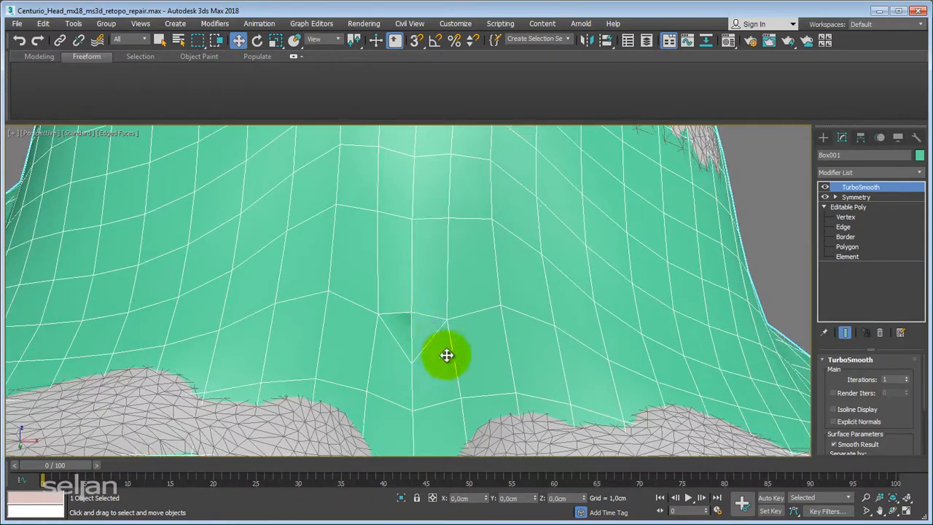
pyautogui.scroll(-3, 404, 321)
pyautogui.moveTo(445, 266); pyautogui.dragTo(510, 140, button='middle')
pyautogui.moveTo(493, 216); pyautogui.dragTo(461, 247, button='middle')
# Step: Switch TurboSmooth off and back on to compare the neck seam with and without smoothing
pyautogui.click(879, 183)
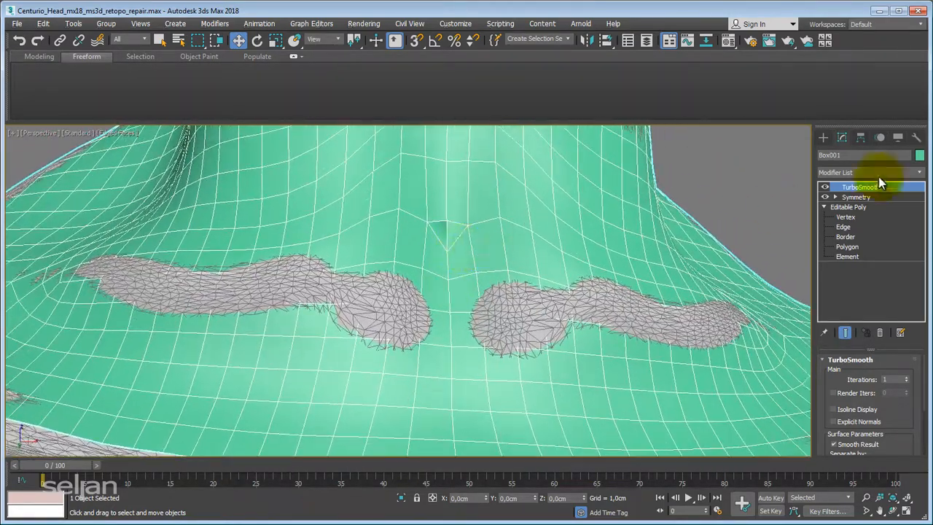
pyautogui.click(826, 189)
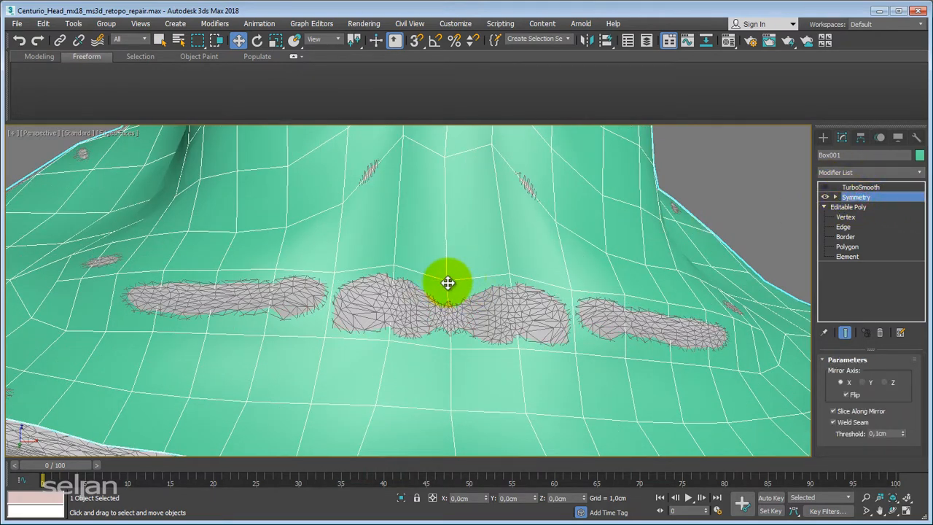
pyautogui.moveTo(451, 284)
pyautogui.keyDown('alt'); pyautogui.mouseDown(button='middle')
pyautogui.moveTo(451, 297)
pyautogui.moveTo(443, 279)
pyautogui.moveTo(440, 289)
pyautogui.mouseUp(button='middle'); pyautogui.keyUp('alt')
pyautogui.scroll(-3, 447, 309)
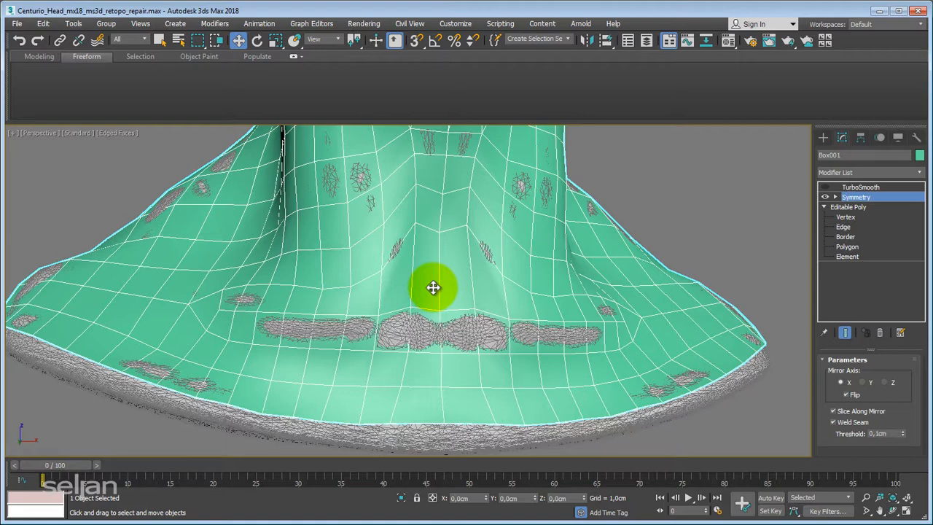
pyautogui.click(856, 188)
pyautogui.click(826, 187)
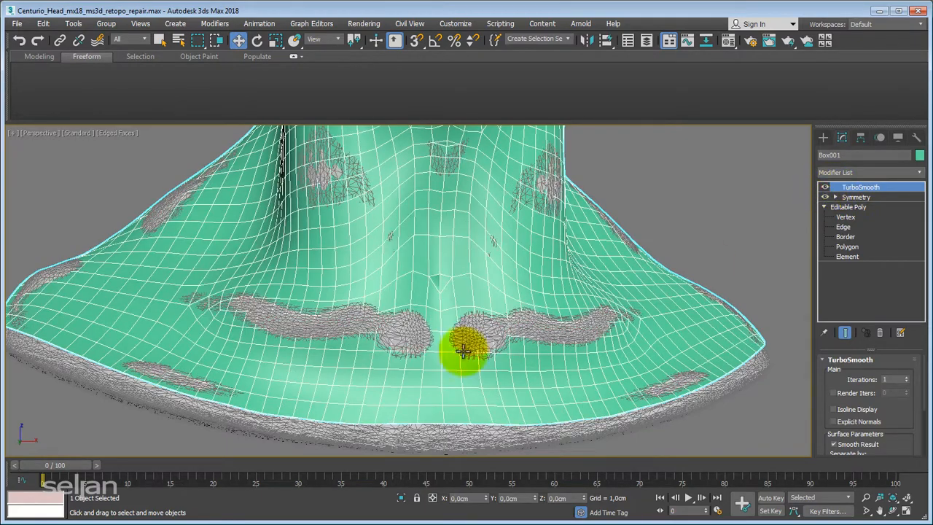
# Step: Enter vertex editing and reset the X position of the centre vertex at the pinch on the upper throat to 0 cm
pyautogui.scroll(8, 463, 351)
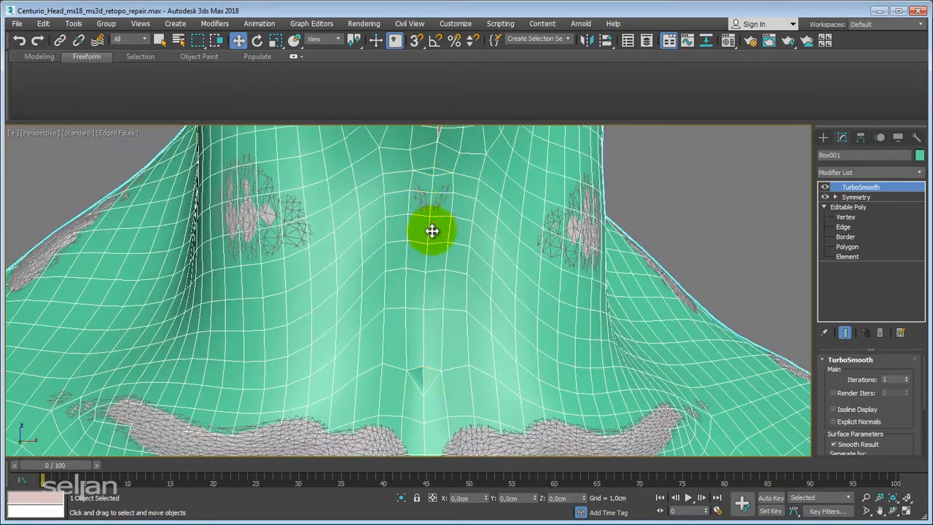
pyautogui.keyDown('alt'); pyautogui.moveTo(432, 231); pyautogui.dragTo(411, 255, button='middle'); pyautogui.keyUp('alt')
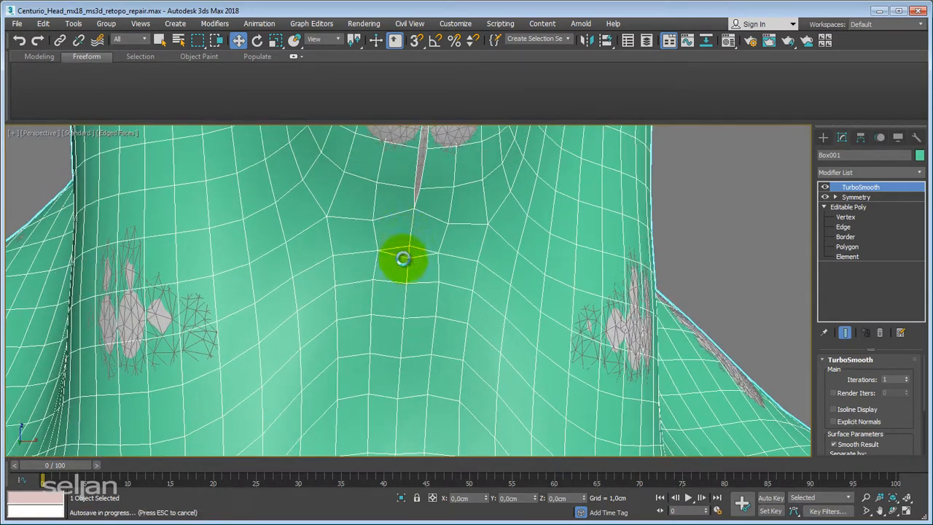
pyautogui.scroll(3, 406, 251)
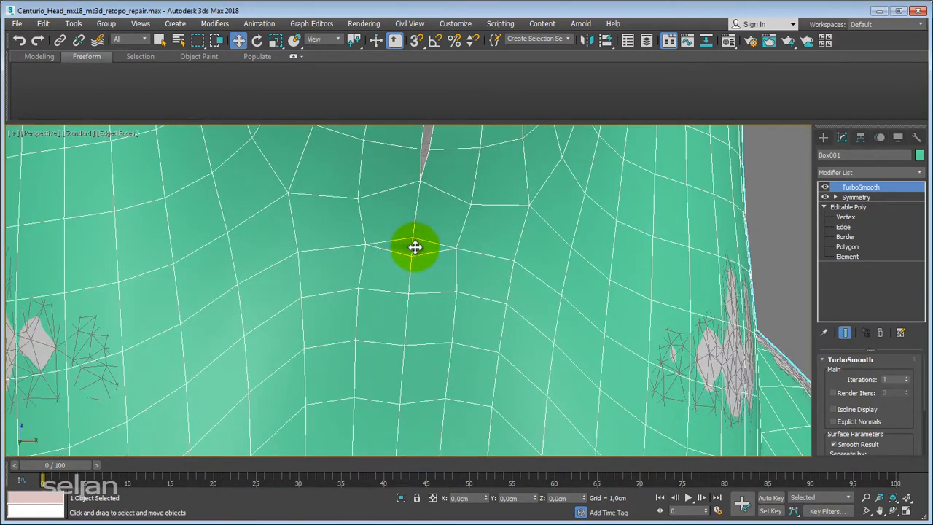
pyautogui.click(845, 217)
pyautogui.click(412, 286)
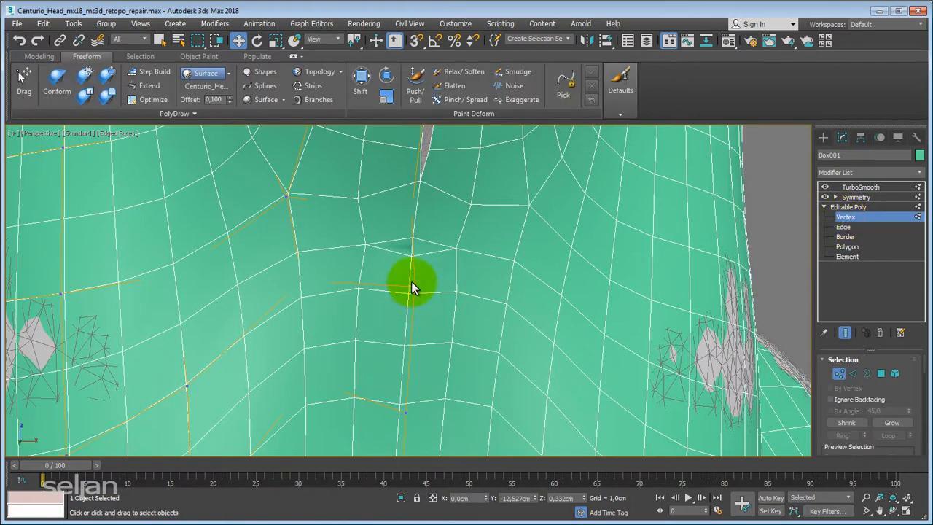
pyautogui.moveTo(449, 287); pyautogui.dragTo(443, 289)
pyautogui.moveTo(400, 326); pyautogui.dragTo(414, 280, button='middle')
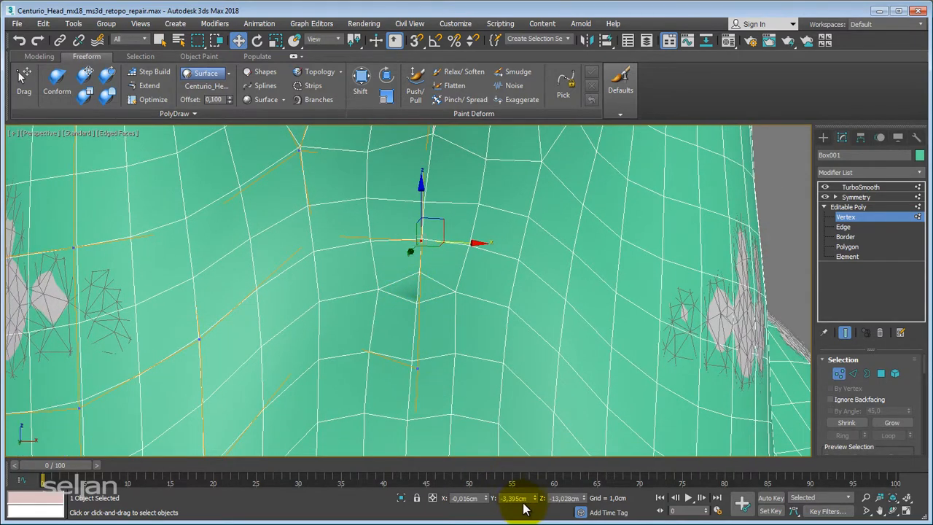
pyautogui.rightClick(484, 498)
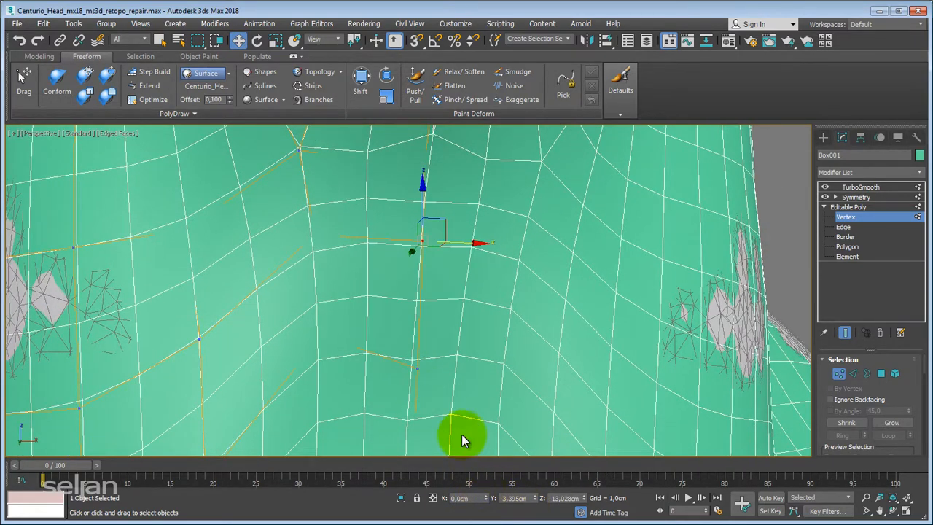
# Step: Set the X position of the next centre vertex down the throat to 0 cm
pyautogui.moveTo(462, 434); pyautogui.dragTo(428, 317, button='middle')
pyautogui.click(425, 300)
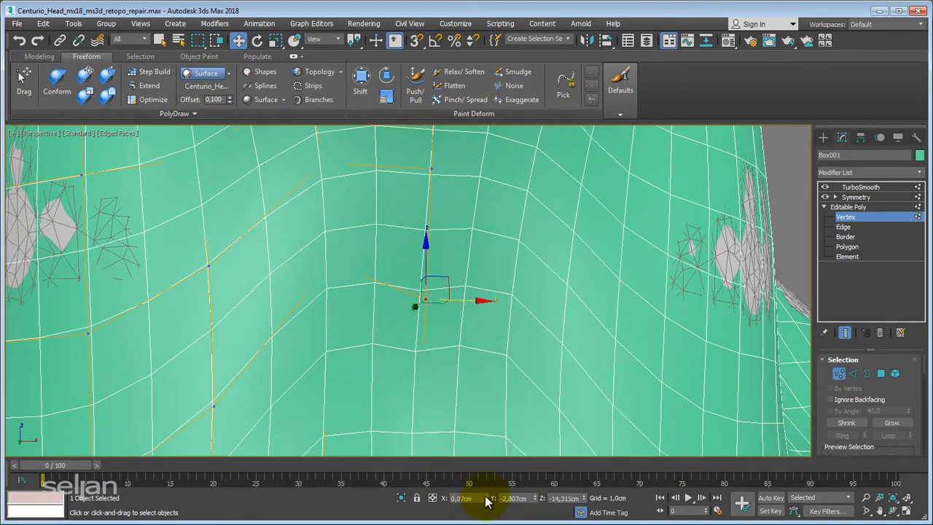
pyautogui.moveTo(435, 391); pyautogui.dragTo(431, 334, button='middle')
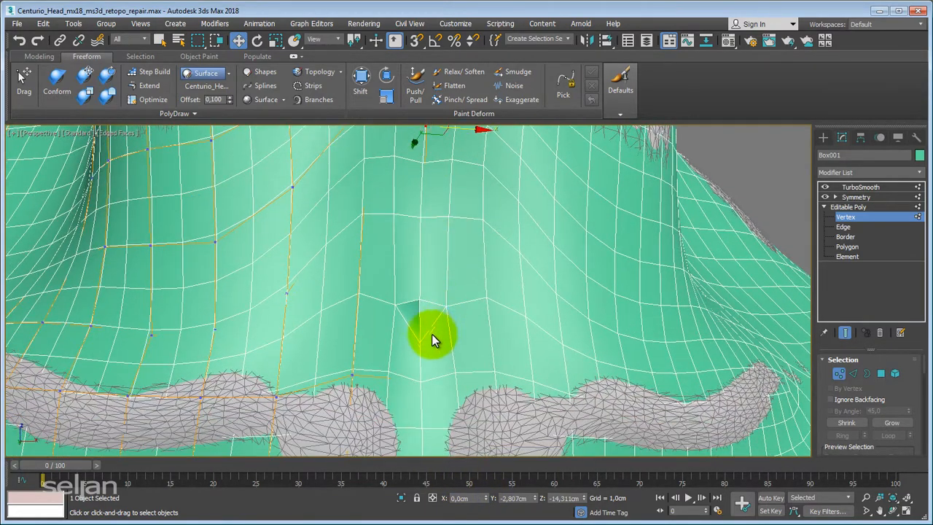
# Step: Nudge the centre vertex at the front base of the neck along X to close its pinch, and undo the last move
pyautogui.press('F3')
pyautogui.click(427, 399)
pyautogui.press('F3')
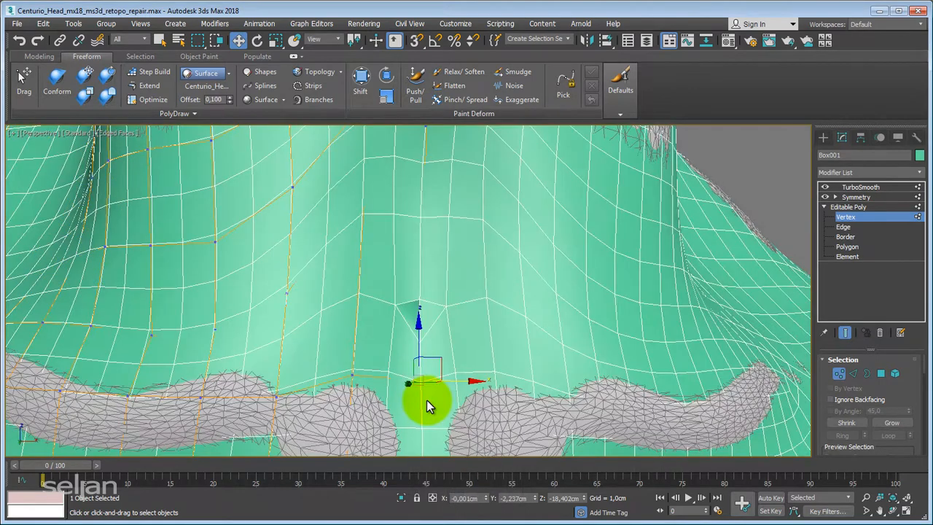
pyautogui.press('F3')
pyautogui.moveTo(460, 382); pyautogui.dragTo(455, 382)
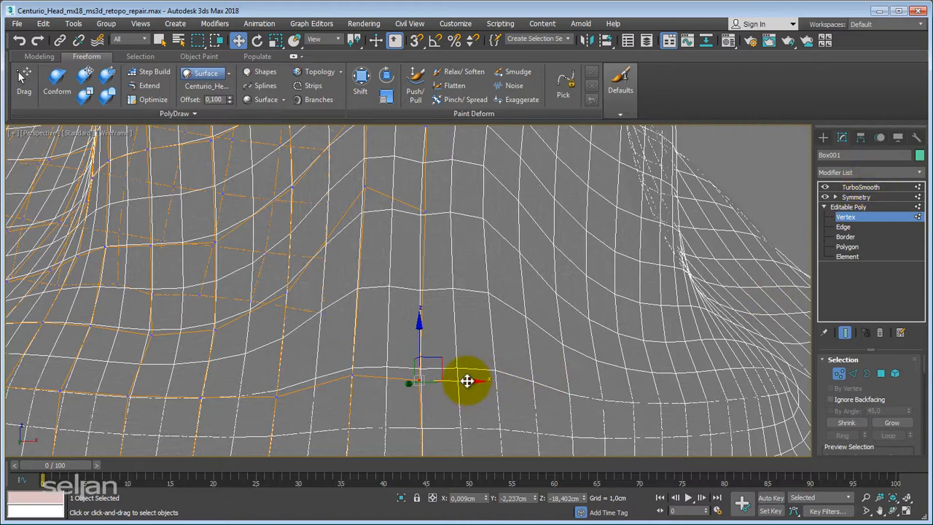
pyautogui.moveTo(467, 381); pyautogui.dragTo(467, 380)
pyautogui.hotkey('ctrl', 'z')
# Step: Set the X position of the off-centre seam vertex on the back of the neck to 0 cm
pyautogui.scroll(-3, 467, 380)
pyautogui.moveTo(467, 380); pyautogui.dragTo(427, 229, button='middle')
pyautogui.scroll(-3, 441, 316)
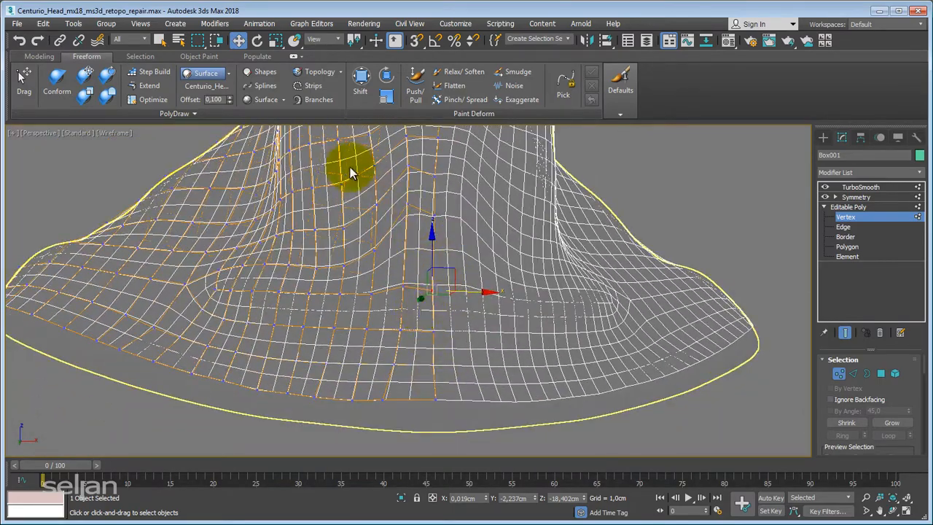
pyautogui.keyDown('alt'); pyautogui.moveTo(350, 167); pyautogui.dragTo(386, 295, button='middle'); pyautogui.keyUp('alt')
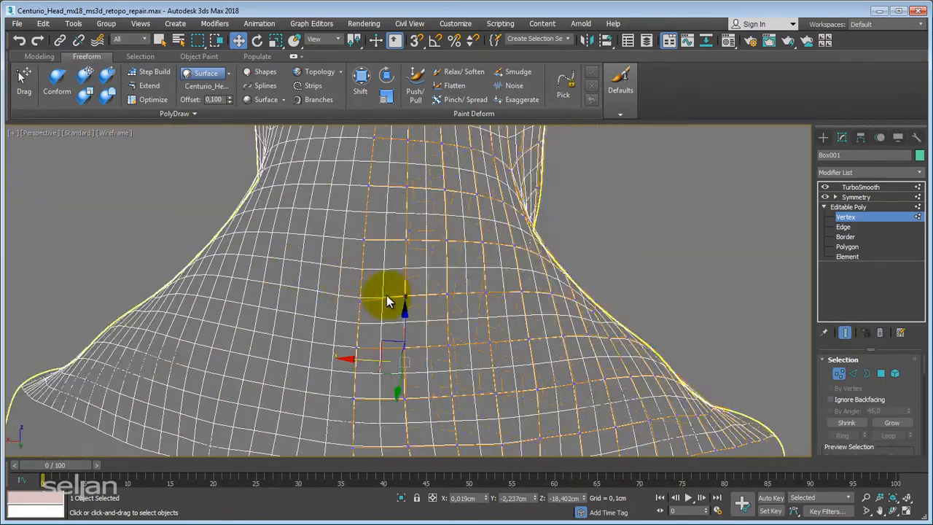
pyautogui.scroll(6, 379, 306)
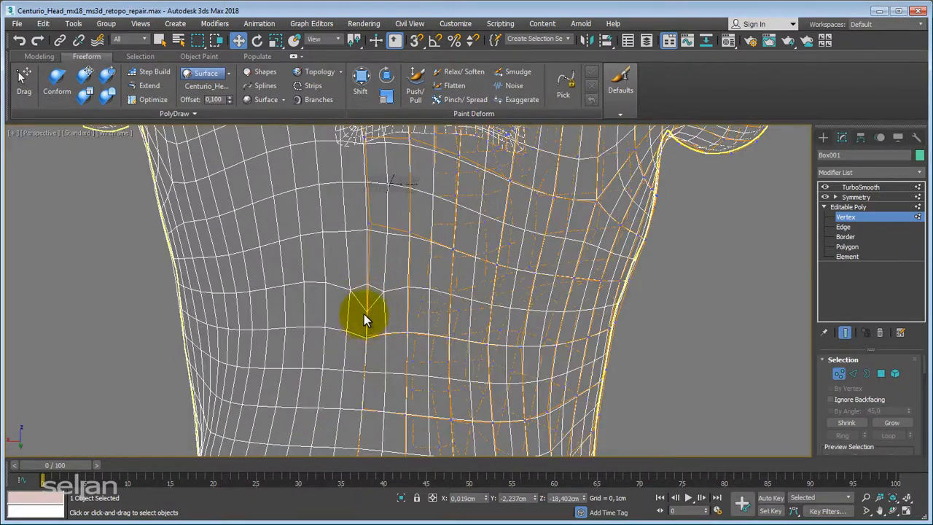
pyautogui.click(370, 222)
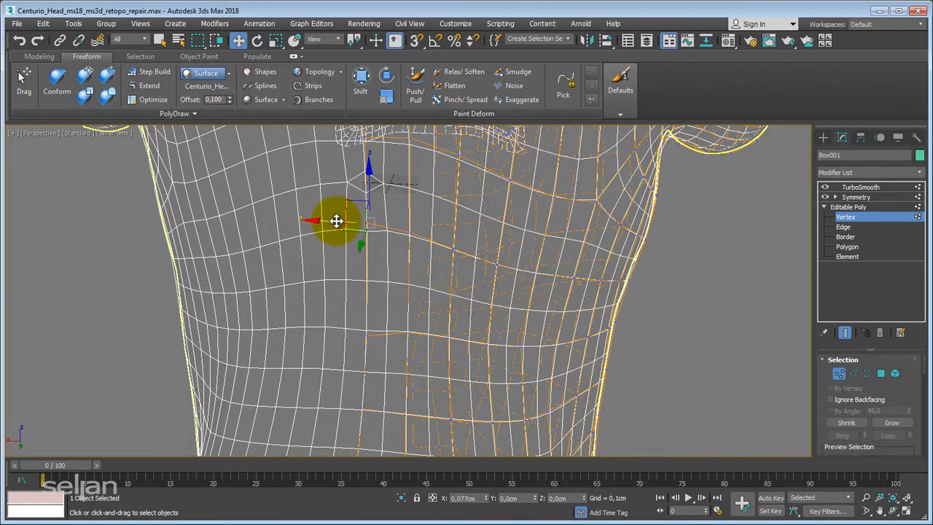
pyautogui.rightClick(487, 501)
# Step: Set the X position of the next two seam vertices up the back of the head to 0 cm each
pyautogui.moveTo(366, 147); pyautogui.dragTo(369, 328, button='middle')
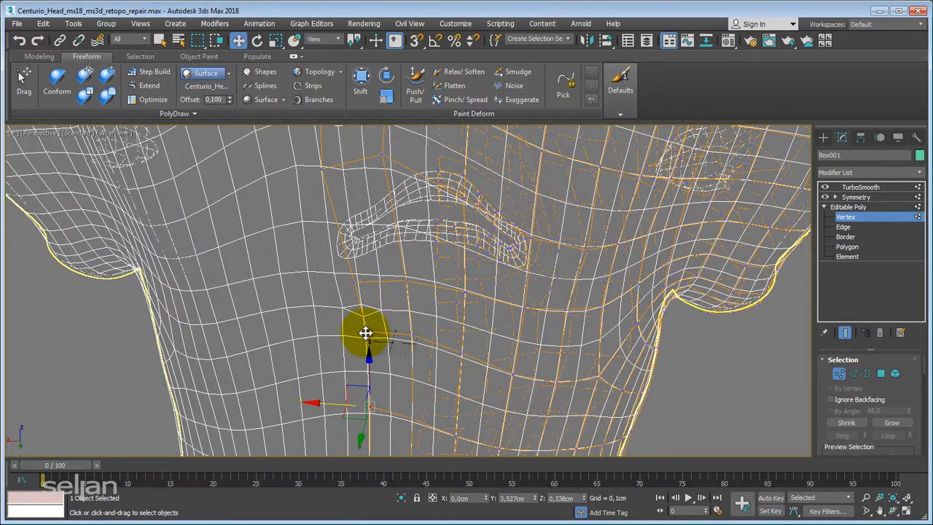
pyautogui.click(365, 333)
pyautogui.rightClick(486, 500)
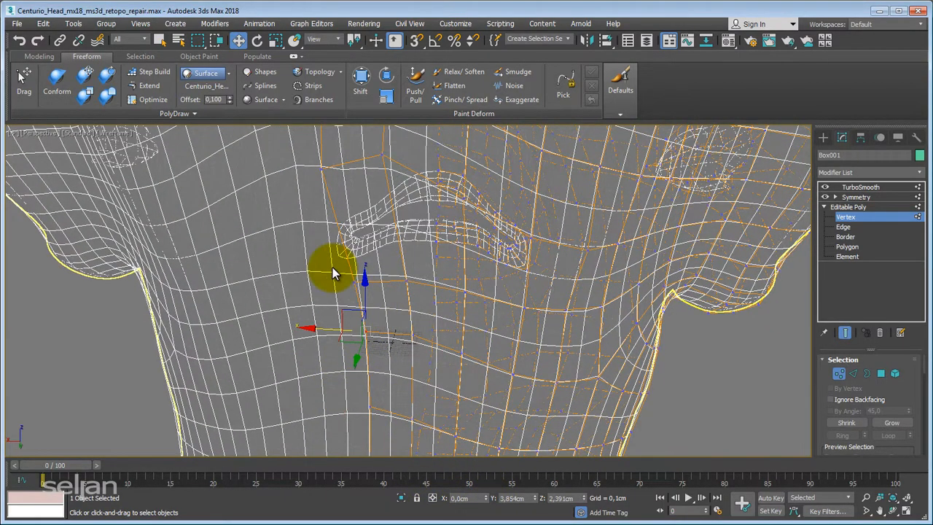
pyautogui.scroll(3, 350, 284)
pyautogui.click(351, 273)
pyautogui.moveTo(309, 274); pyautogui.dragTo(325, 327, button='middle')
pyautogui.rightClick(486, 500)
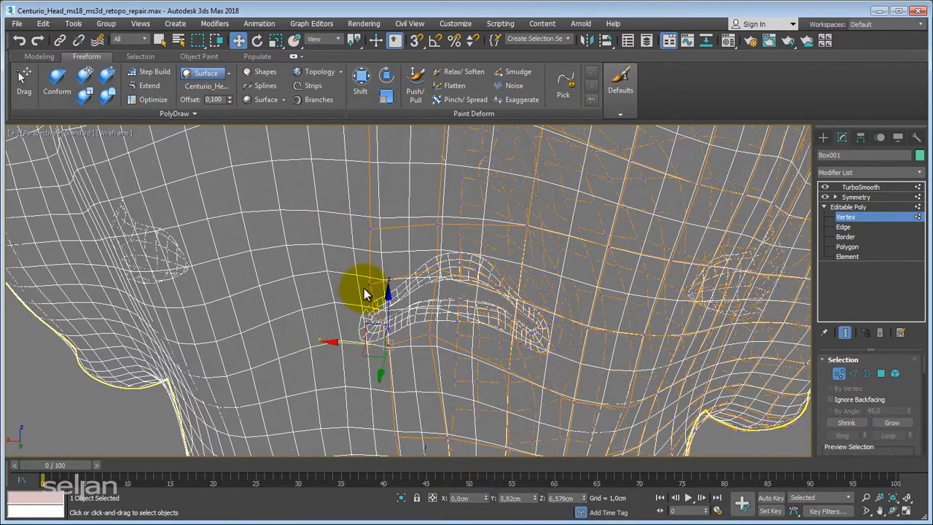
# Step: Continue up the back of the head, setting the X position of the seam vertices around eyeball height to 0 cm
pyautogui.scroll(-4, 365, 277)
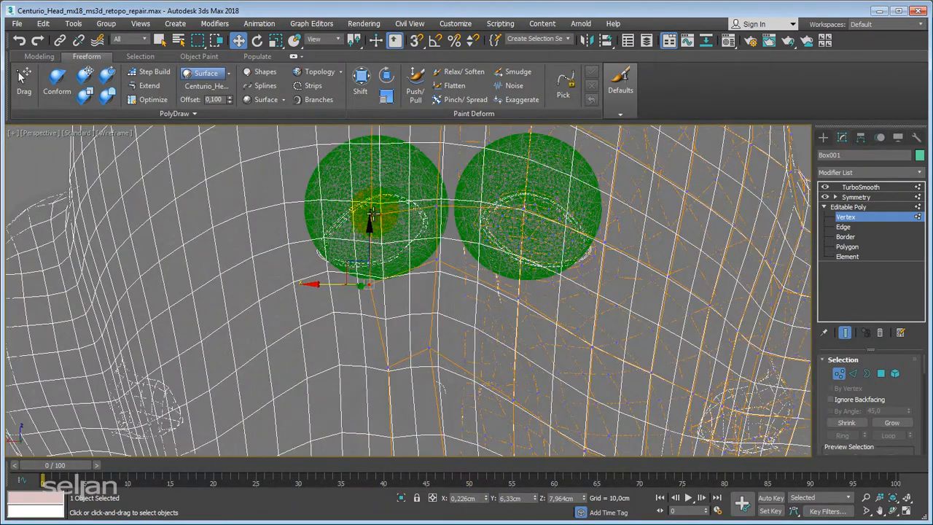
pyautogui.rightClick(487, 500)
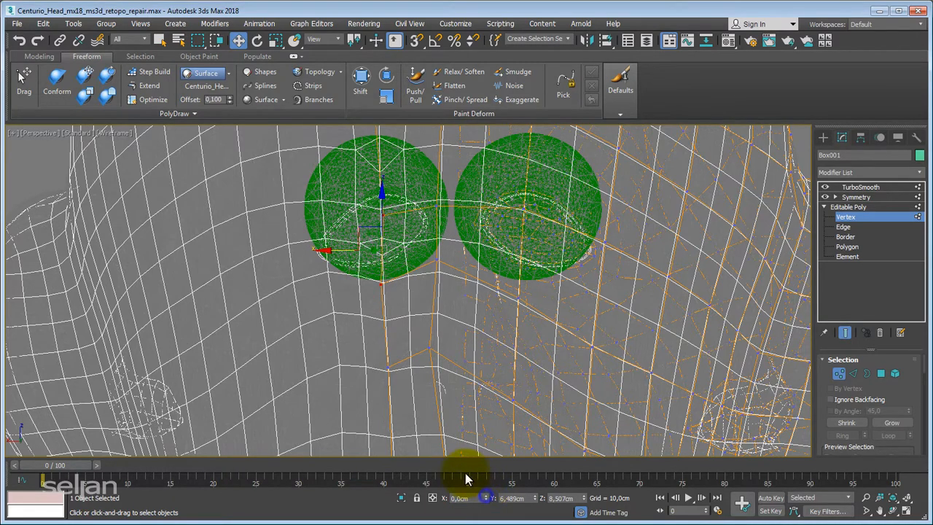
pyautogui.keyDown('alt'); pyautogui.moveTo(338, 306); pyautogui.dragTo(372, 249, button='middle'); pyautogui.keyUp('alt')
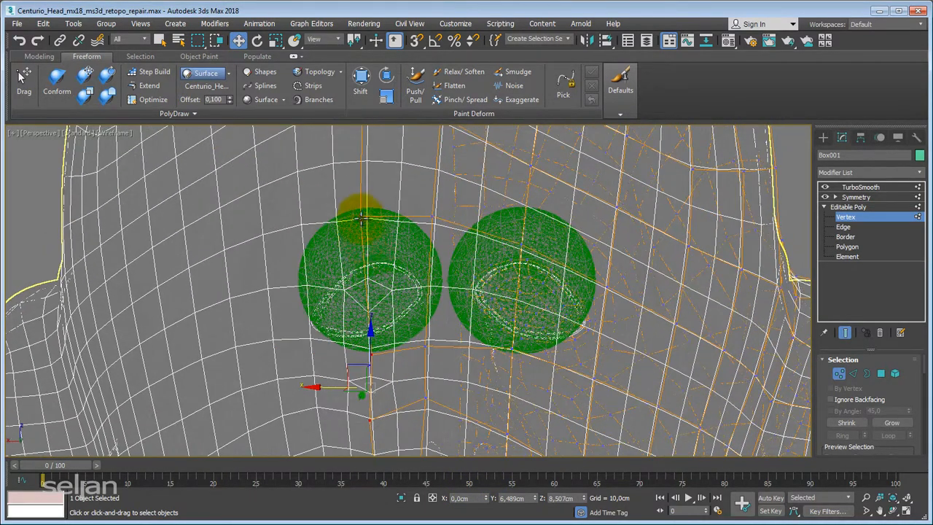
pyautogui.rightClick(487, 500)
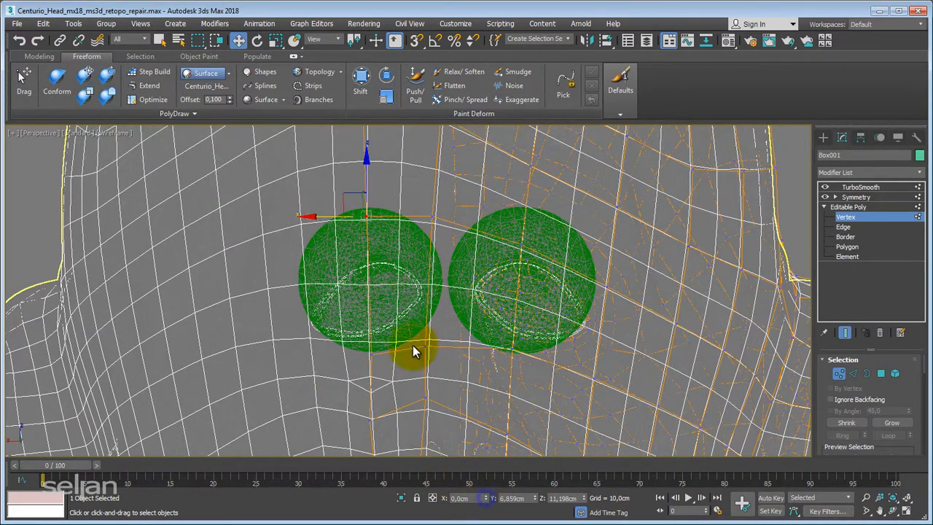
# Step: Reselect the single seam vertex just below the eyeballs on the back of the head and set its X position to 0 cm
pyautogui.keyDown('alt'); pyautogui.moveTo(412, 345); pyautogui.dragTo(414, 395, button='middle'); pyautogui.keyUp('alt')
pyautogui.click(394, 359)
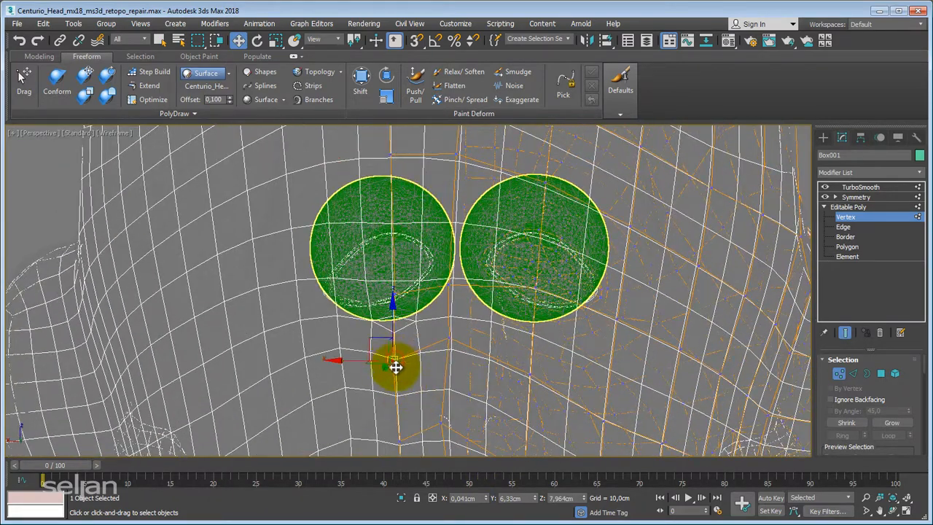
pyautogui.rightClick(487, 500)
pyautogui.keyDown('alt'); pyautogui.moveTo(385, 303); pyautogui.dragTo(384, 343, button='middle'); pyautogui.keyUp('alt')
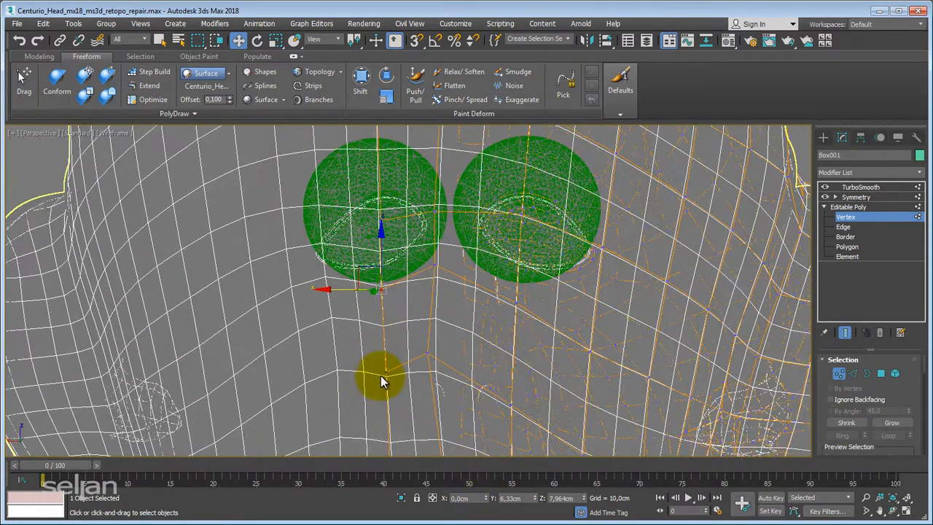
# Step: Return to shaded display and set the X position of two front centre vertices along the crown gap to 0 cm
pyautogui.moveTo(410, 252)
pyautogui.mouseDown(button='middle')
pyautogui.moveTo(406, 304)
pyautogui.moveTo(386, 265)
pyautogui.moveTo(451, 259)
pyautogui.moveTo(435, 277)
pyautogui.moveTo(447, 225)
pyautogui.mouseUp(button='middle')
pyautogui.scroll(-5, 410, 292)
pyautogui.scroll(2, 385, 259)
pyautogui.press('F3')
pyautogui.scroll(3, 455, 244)
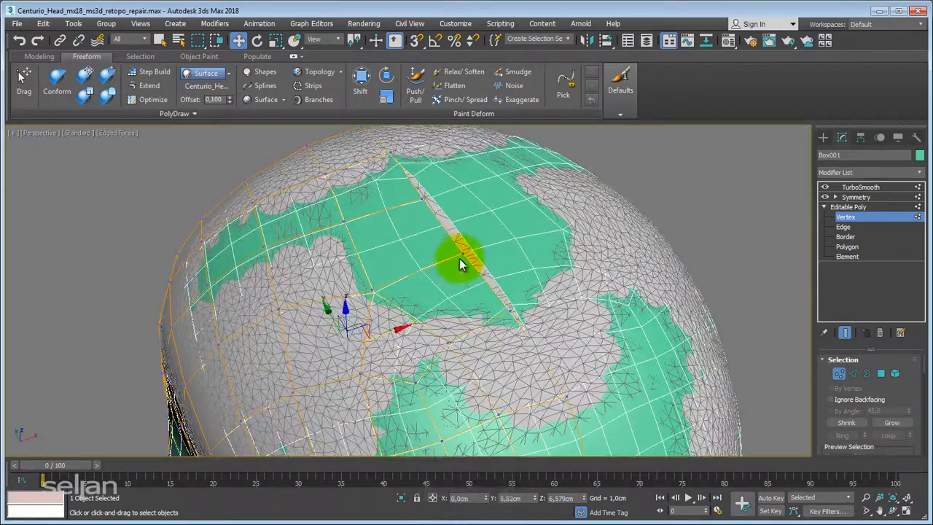
pyautogui.click(462, 255)
pyautogui.moveTo(508, 314); pyautogui.dragTo(615, 354)
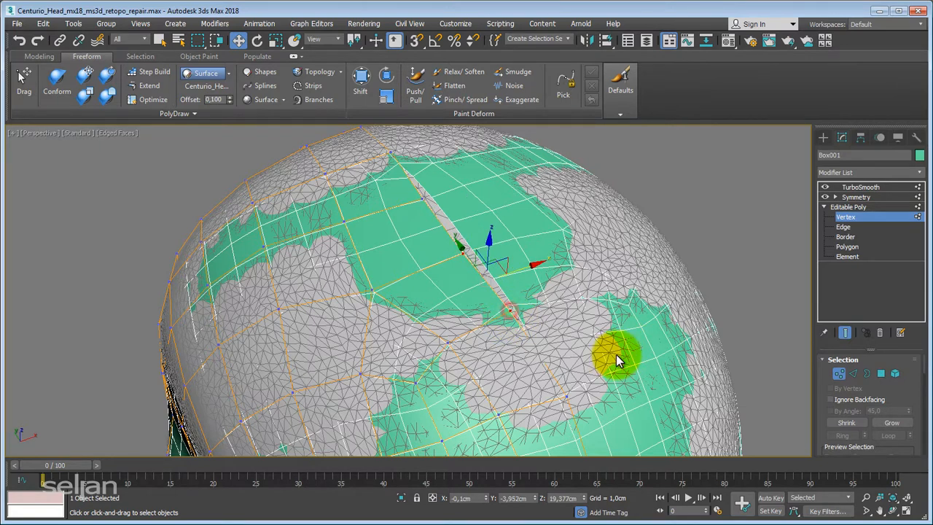
pyautogui.rightClick(484, 500)
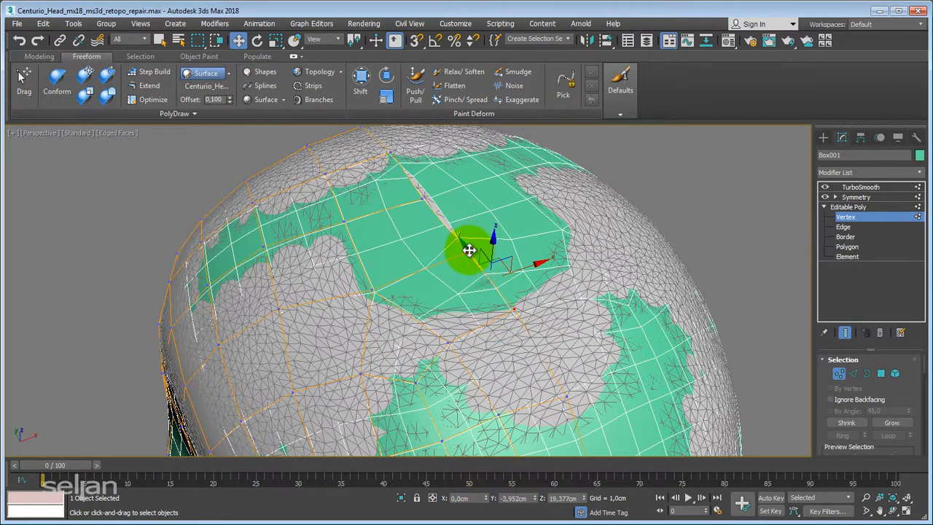
# Step: Check the corrected crown vertices individually, and select the two centre vertices bordering the remaining gap
pyautogui.moveTo(469, 250); pyautogui.dragTo(445, 226)
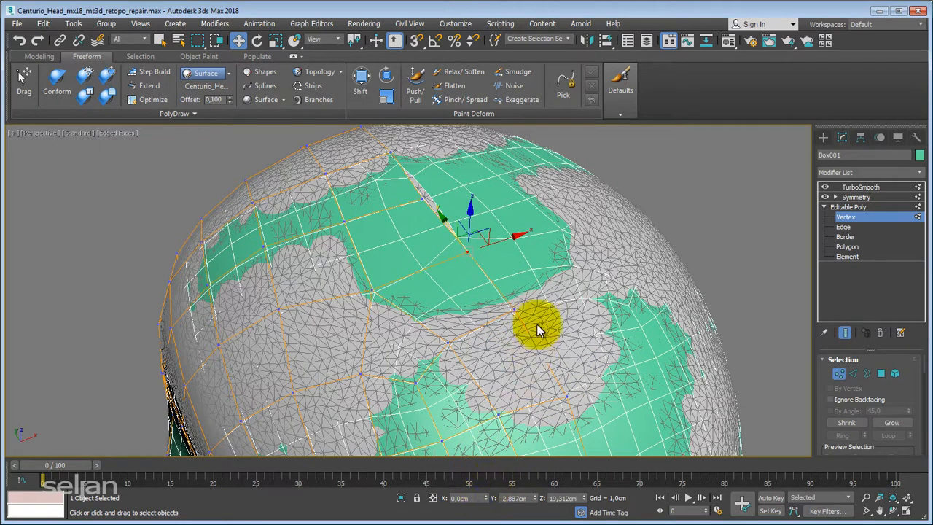
pyautogui.click(511, 309)
pyautogui.click(423, 195)
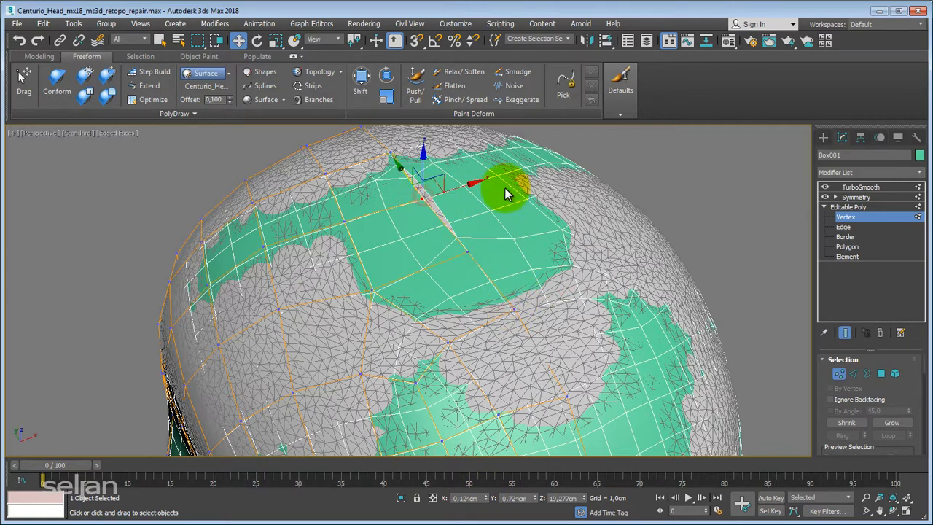
pyautogui.keyDown('alt'); pyautogui.moveTo(515, 177); pyautogui.dragTo(354, 124, button='middle'); pyautogui.keyUp('alt')
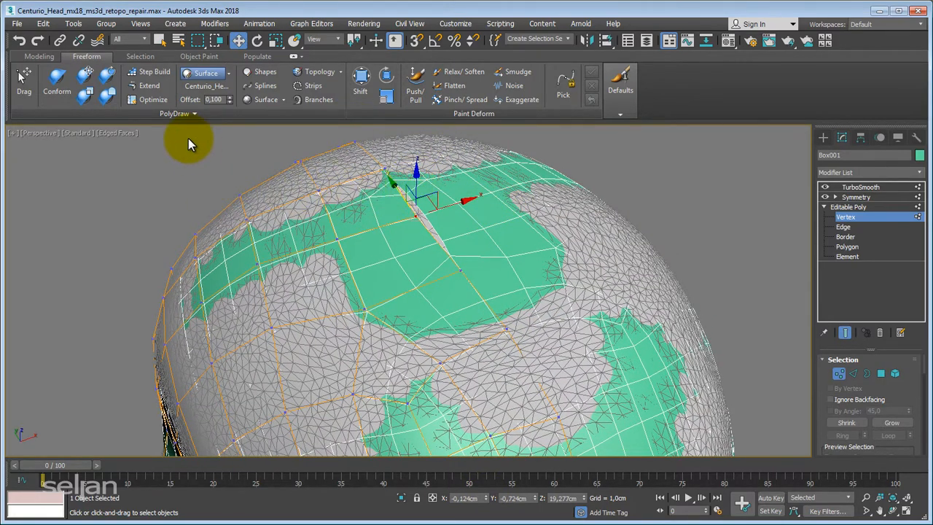
pyautogui.keyDown('alt'); pyautogui.moveTo(371, 208); pyautogui.dragTo(367, 235, button='middle'); pyautogui.keyUp('alt')
pyautogui.keyDown('ctrl'); pyautogui.click(380, 161); pyautogui.keyUp('ctrl')
# Step: Try to align the two selected crown vertices along Z
pyautogui.click(37, 56)
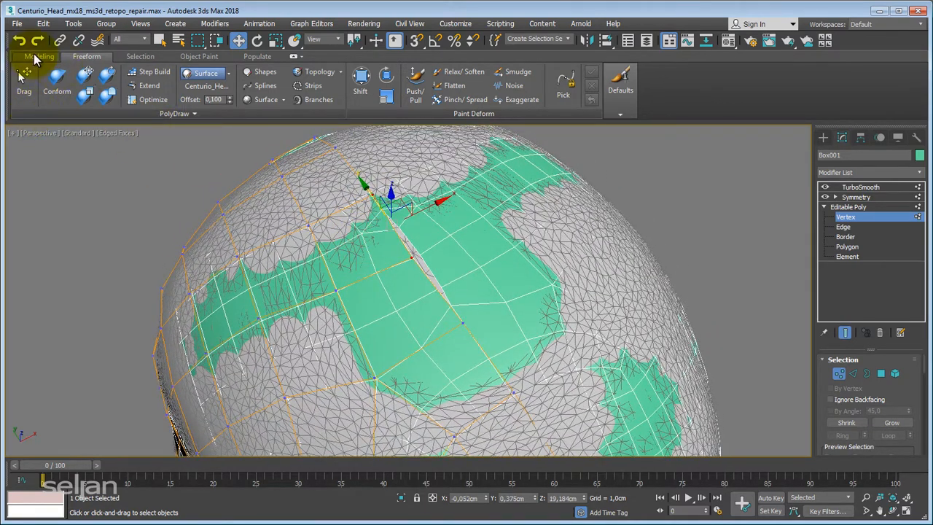
pyautogui.click(854, 116)
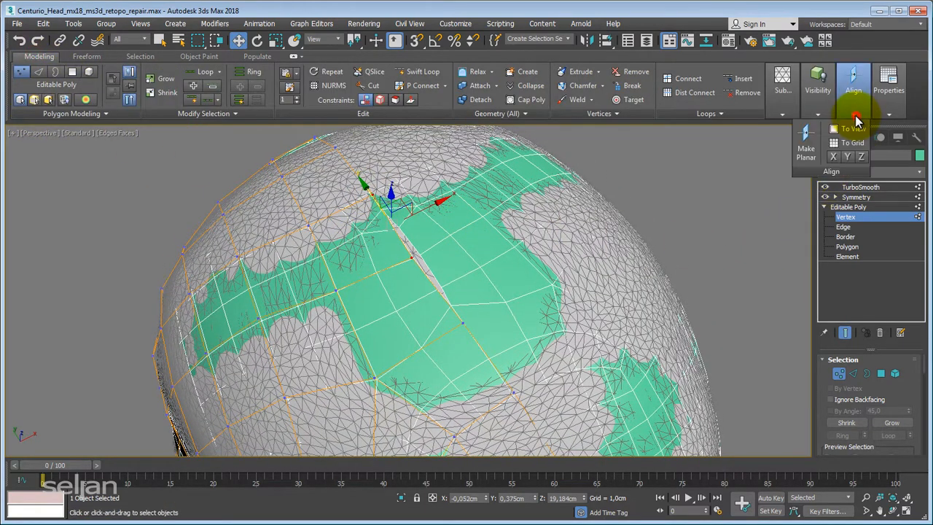
pyautogui.click(861, 159)
pyautogui.keyDown('alt'); pyautogui.moveTo(476, 326); pyautogui.dragTo(537, 277, button='middle'); pyautogui.keyUp('alt')
pyautogui.hotkey('ctrl', 'z')
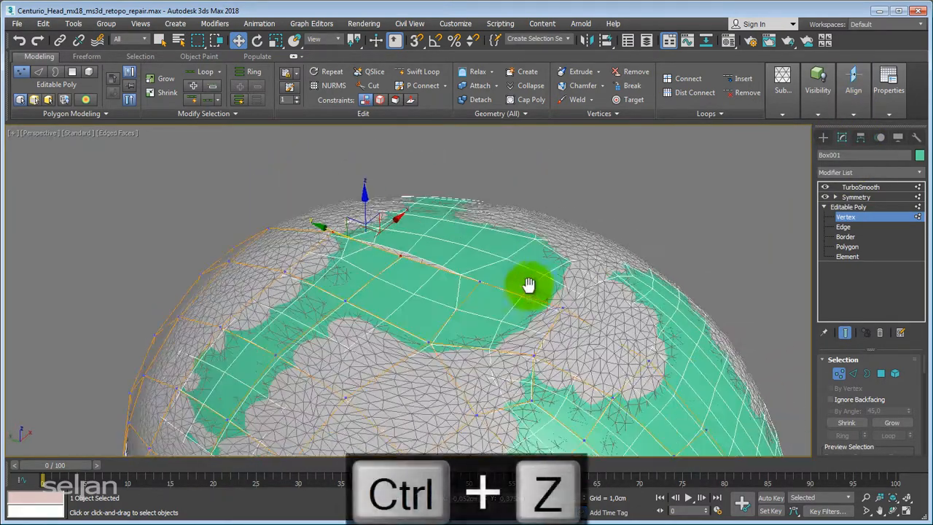
# Step: Align the two selected crown vertices along X and inspect the seam from the front
pyautogui.click(851, 117)
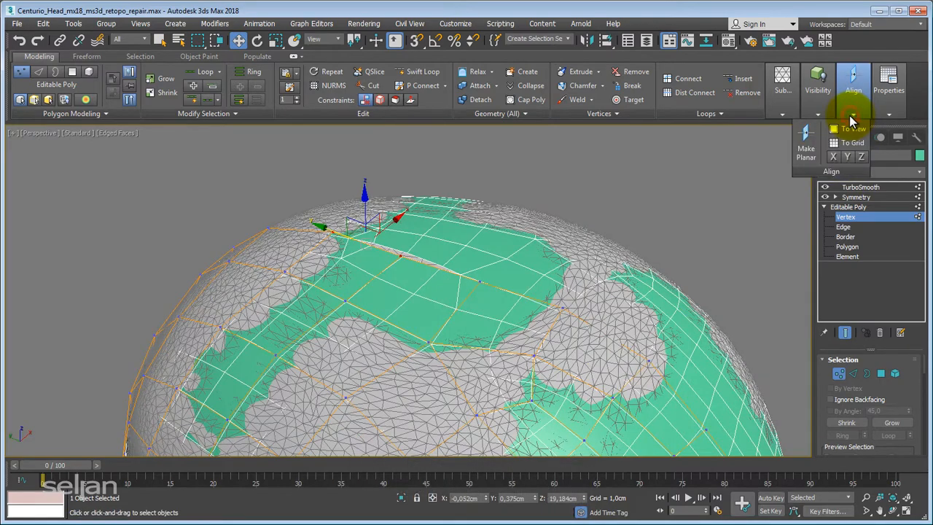
pyautogui.click(835, 158)
pyautogui.keyDown('alt'); pyautogui.moveTo(569, 237); pyautogui.dragTo(440, 267, button='middle'); pyautogui.keyUp('alt')
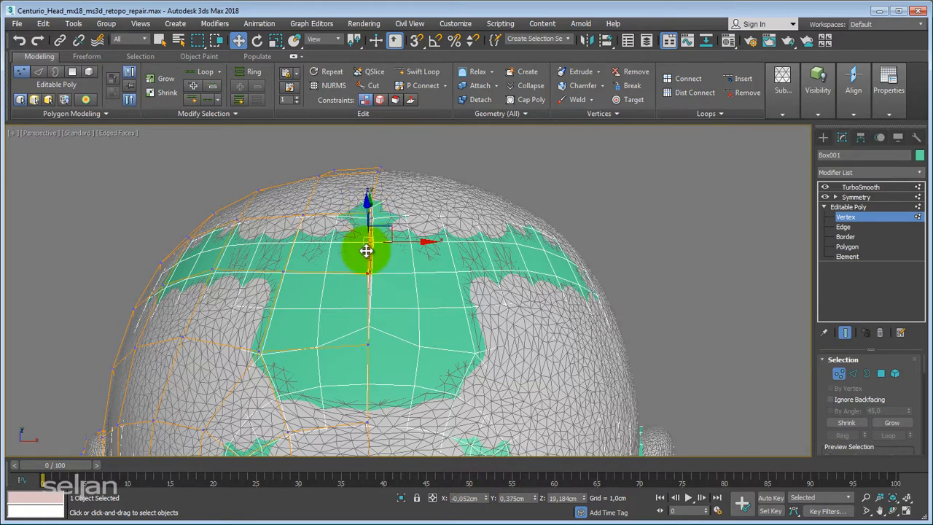
pyautogui.keyDown('alt'); pyautogui.moveTo(377, 219); pyautogui.dragTo(350, 187, button='middle'); pyautogui.keyUp('alt')
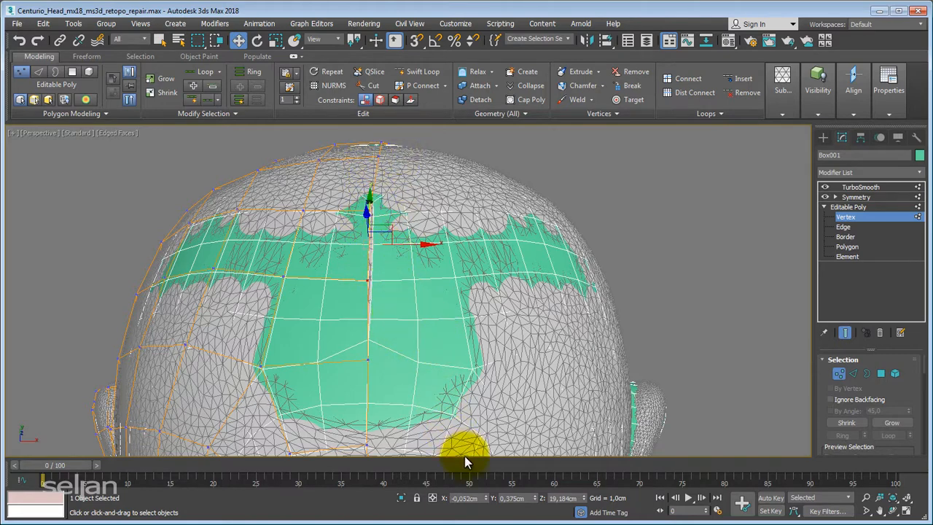
# Step: Set the X position of the selected crown vertices to 0 cm and check the seam from the front and back
pyautogui.rightClick(487, 500)
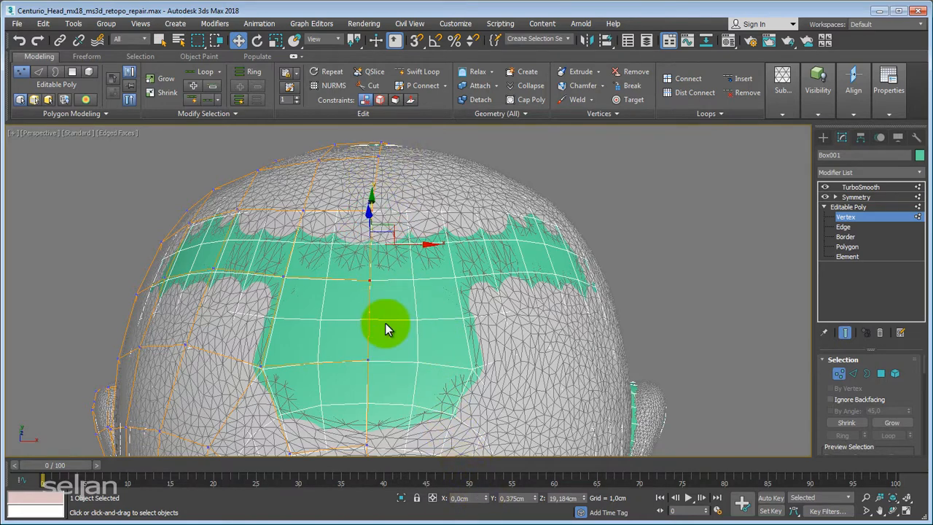
pyautogui.keyDown('alt'); pyautogui.moveTo(385, 328); pyautogui.dragTo(365, 255, button='middle'); pyautogui.keyUp('alt')
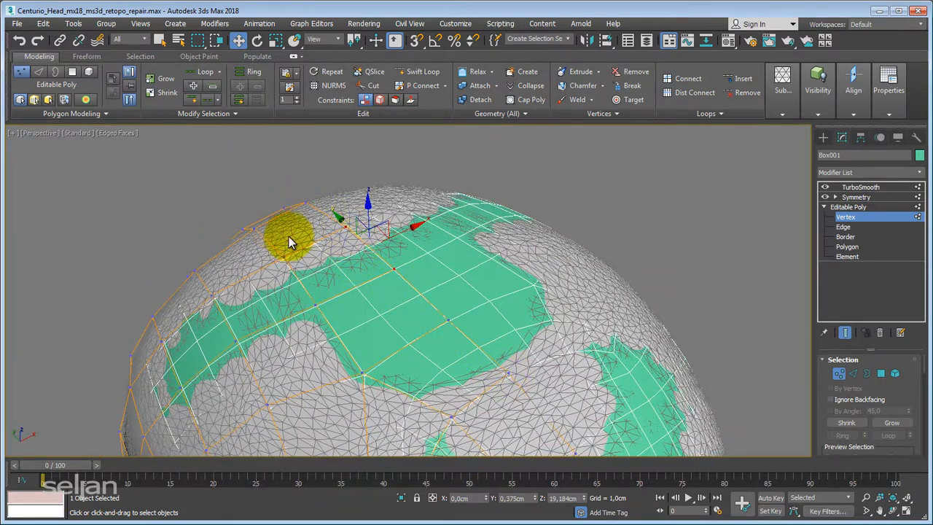
pyautogui.keyDown('alt'); pyautogui.moveTo(320, 244); pyautogui.dragTo(323, 221, button='middle'); pyautogui.keyUp('alt')
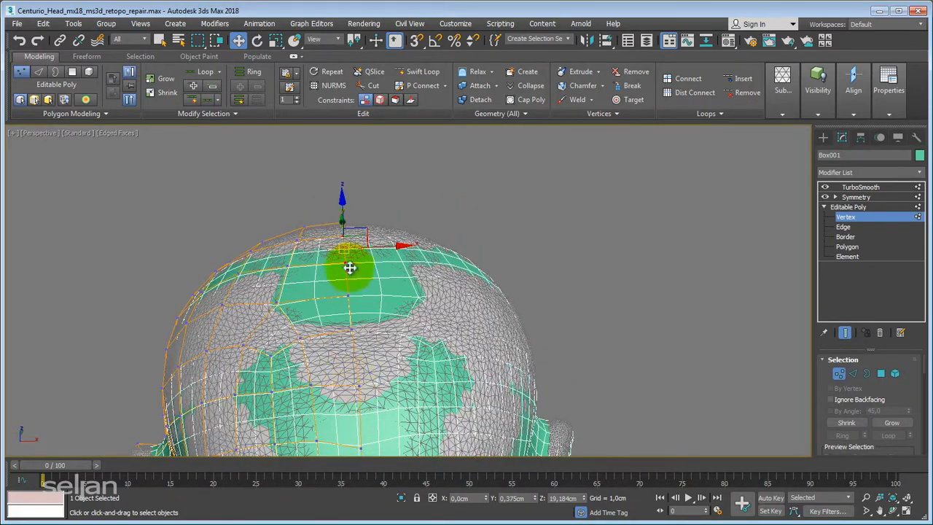
pyautogui.moveTo(358, 337)
pyautogui.keyDown('alt'); pyautogui.mouseDown(button='middle')
pyautogui.moveTo(366, 319)
pyautogui.moveTo(391, 317)
pyautogui.moveTo(316, 270)
pyautogui.moveTo(364, 285)
pyautogui.moveTo(372, 249)
pyautogui.mouseUp(button='middle'); pyautogui.keyUp('alt')
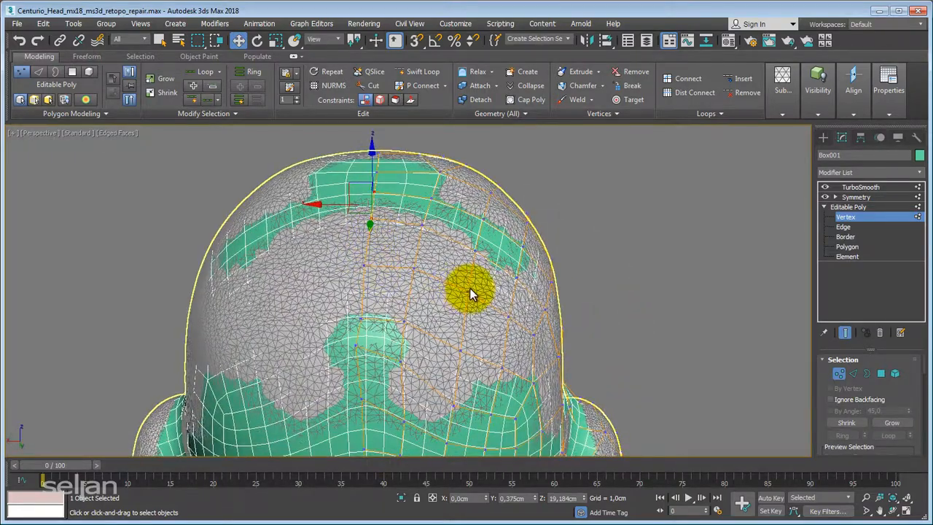
pyautogui.keyDown('alt'); pyautogui.moveTo(452, 287); pyautogui.dragTo(458, 277, button='middle'); pyautogui.keyUp('alt')
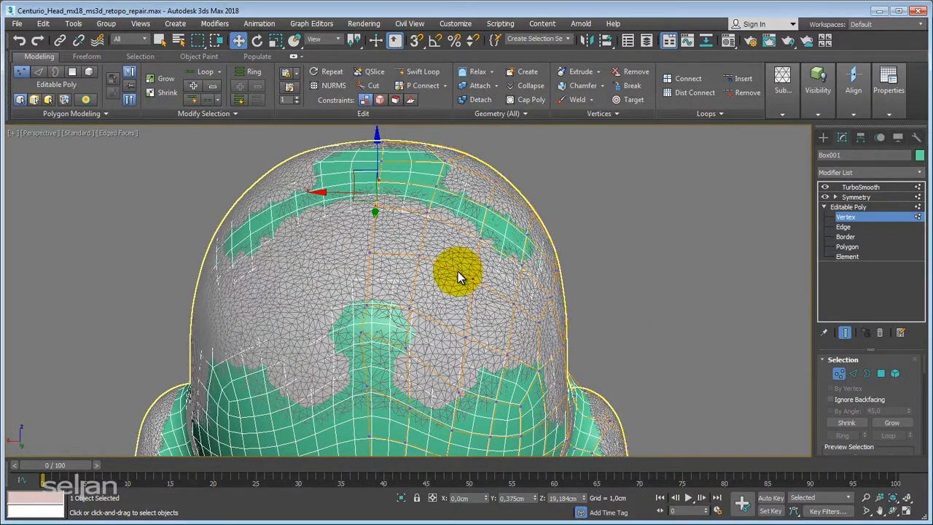
# Step: Isolate the retopology mesh and select the off-centre seam vertex at the back of the head
pyautogui.hotkey('alt', 'q')
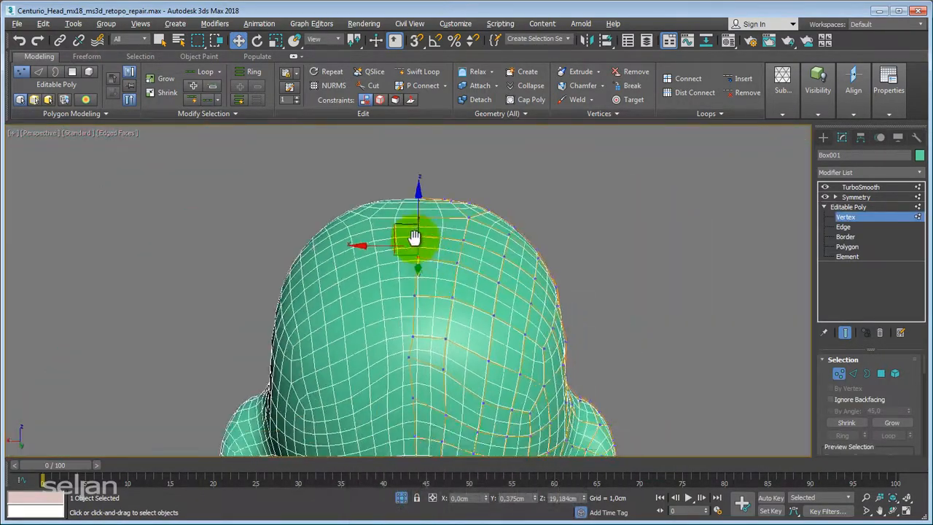
pyautogui.moveTo(414, 238); pyautogui.dragTo(386, 179, button='middle')
pyautogui.scroll(3, 380, 316)
pyautogui.click(371, 298)
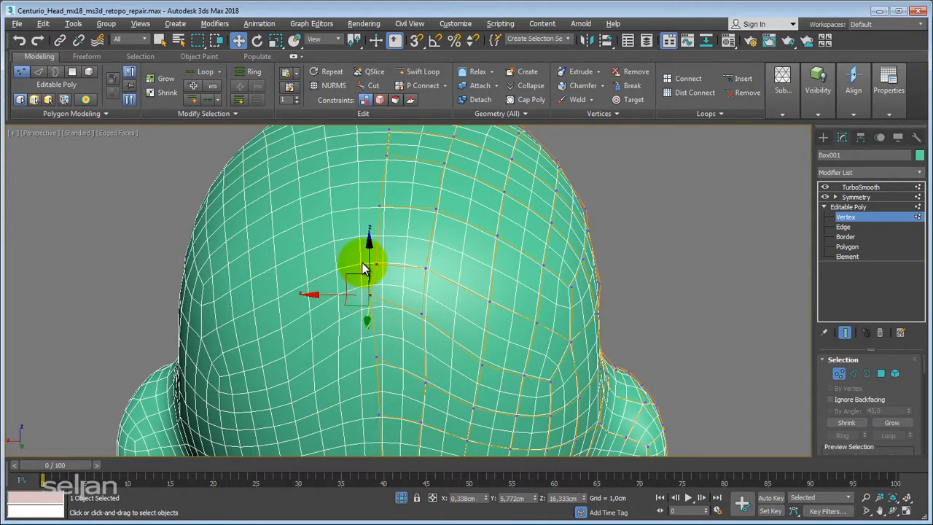
pyautogui.moveTo(363, 270); pyautogui.dragTo(365, 320, button='middle')
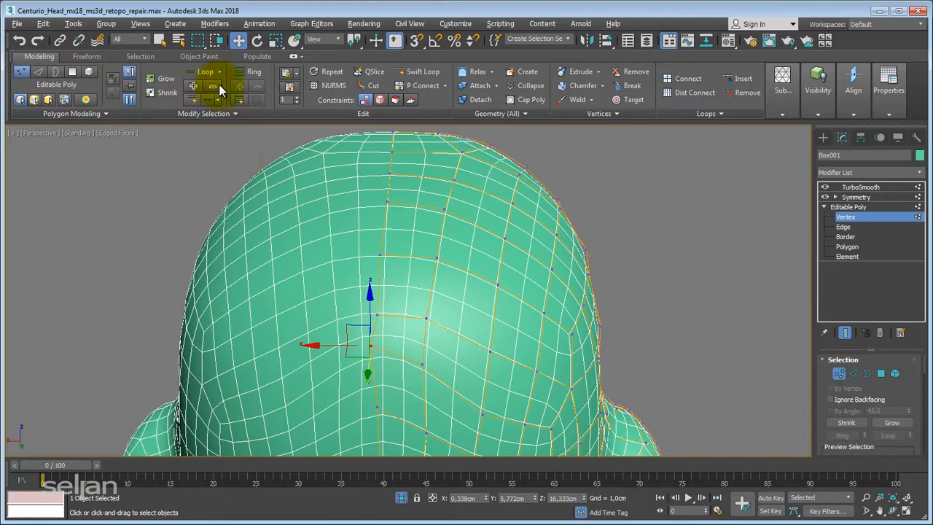
# Step: Use the PolyDraw Drag tool to shift the off-centre back vertex onto the seam, evenly between its neighbours
pyautogui.click(77, 56)
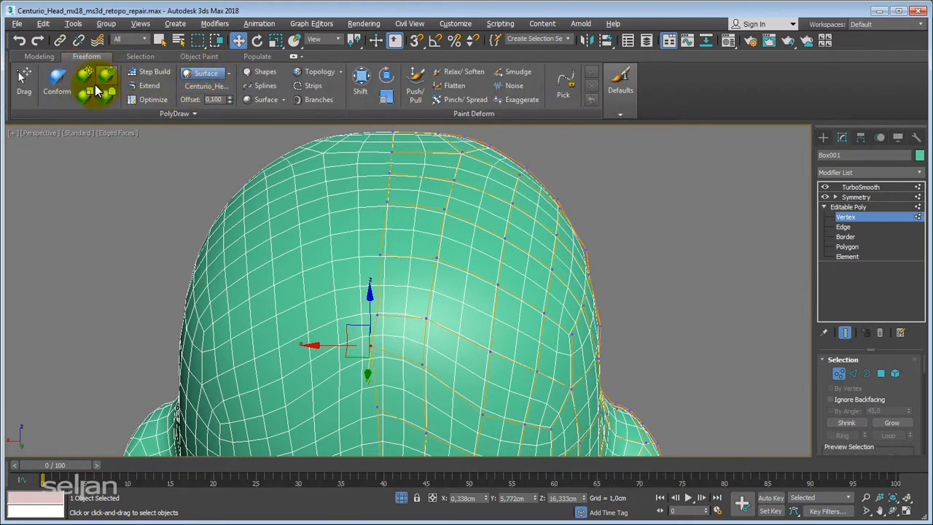
pyautogui.keyDown('alt'); pyautogui.moveTo(397, 293); pyautogui.dragTo(367, 292, button='middle'); pyautogui.keyUp('alt')
pyautogui.click(24, 80)
pyautogui.moveTo(343, 332)
pyautogui.keyDown('alt'); pyautogui.mouseDown(button='middle')
pyautogui.moveTo(340, 366)
pyautogui.moveTo(369, 354)
pyautogui.mouseUp(button='middle'); pyautogui.keyUp('alt')
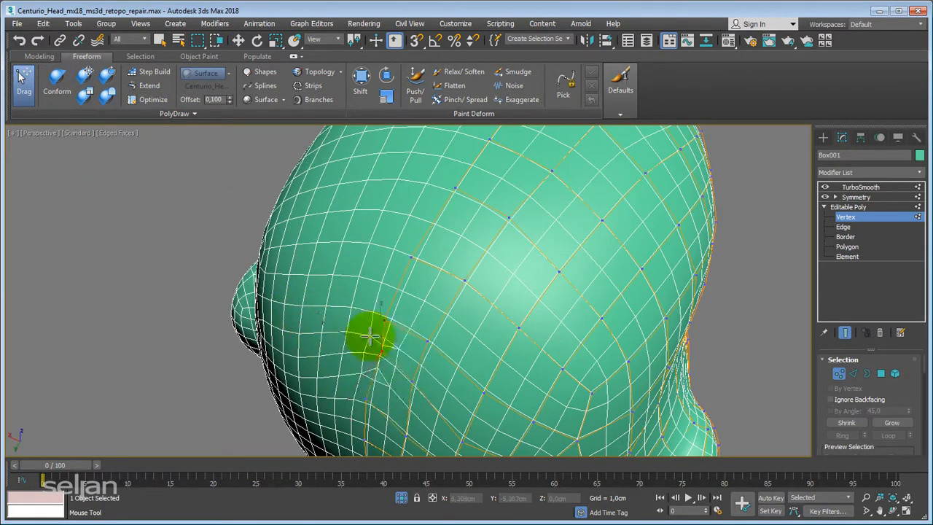
pyautogui.keyDown('alt'); pyautogui.moveTo(375, 365); pyautogui.dragTo(407, 420, button='middle'); pyautogui.keyUp('alt')
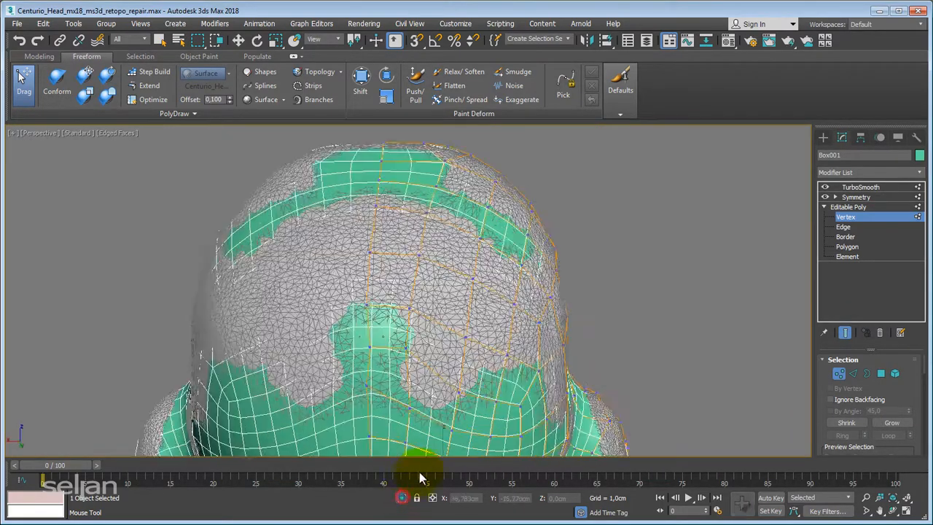
# Step: Compare the back of the mesh with the sculpted head, and isolate the mesh again to inspect its edge flow
pyautogui.keyDown('alt'); pyautogui.moveTo(420, 478); pyautogui.dragTo(536, 319, button='middle'); pyautogui.keyUp('alt')
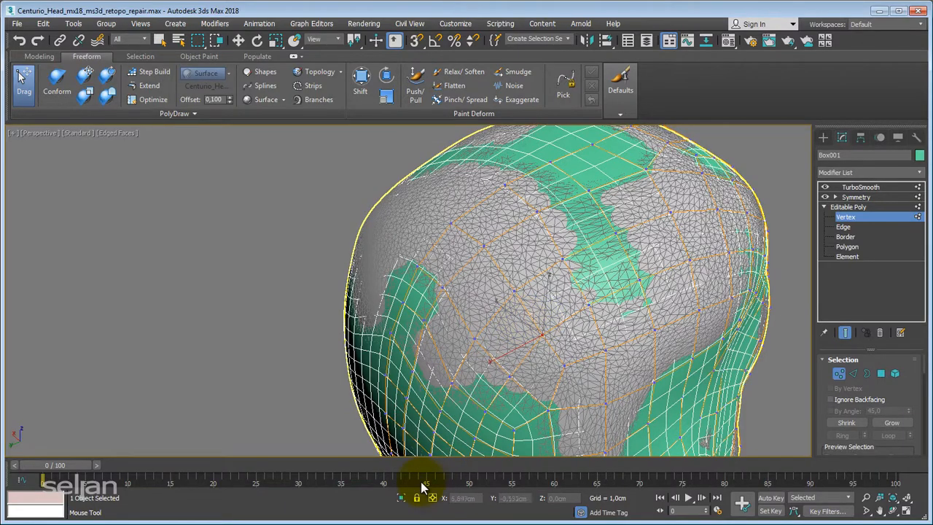
pyautogui.keyDown('alt'); pyautogui.moveTo(423, 487); pyautogui.dragTo(487, 237, button='middle'); pyautogui.keyUp('alt')
pyautogui.hotkey('alt', 'q')
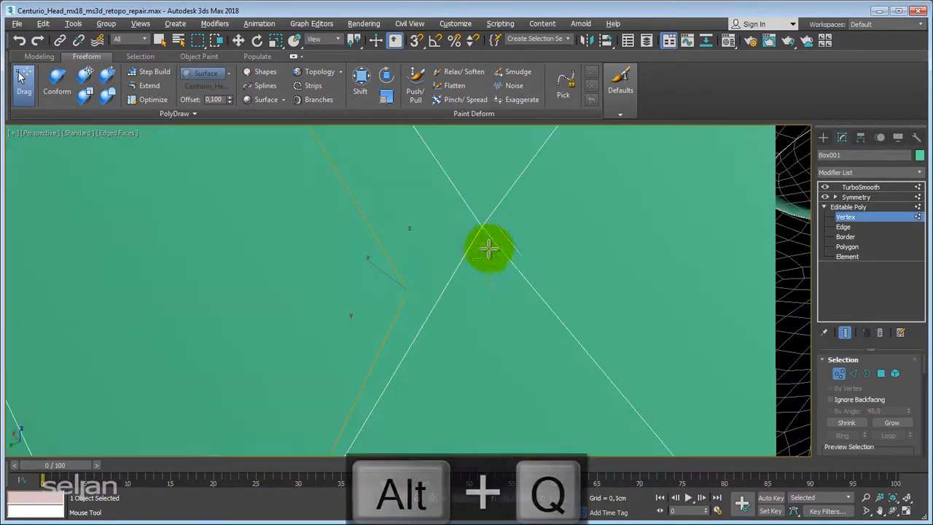
pyautogui.scroll(-3, 431, 313)
pyautogui.scroll(2, 483, 280)
pyautogui.scroll(-5, 483, 279)
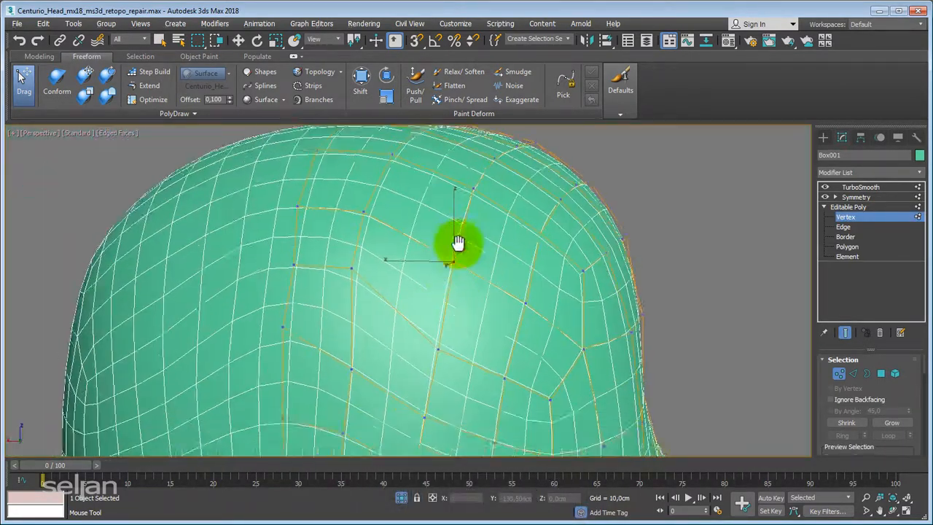
pyautogui.scroll(3, 442, 292)
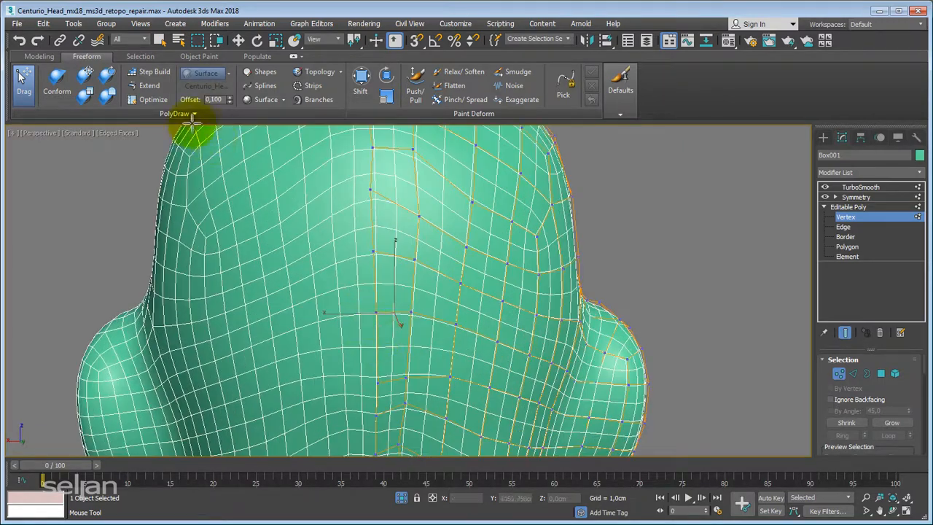
# Step: Return to the Move tool and set the X position of two centre vertices on the lower forehead to 0 cm
pyautogui.keyDown('alt'); pyautogui.moveTo(306, 298); pyautogui.dragTo(411, 246, button='middle'); pyautogui.keyUp('alt')
pyautogui.press('w')
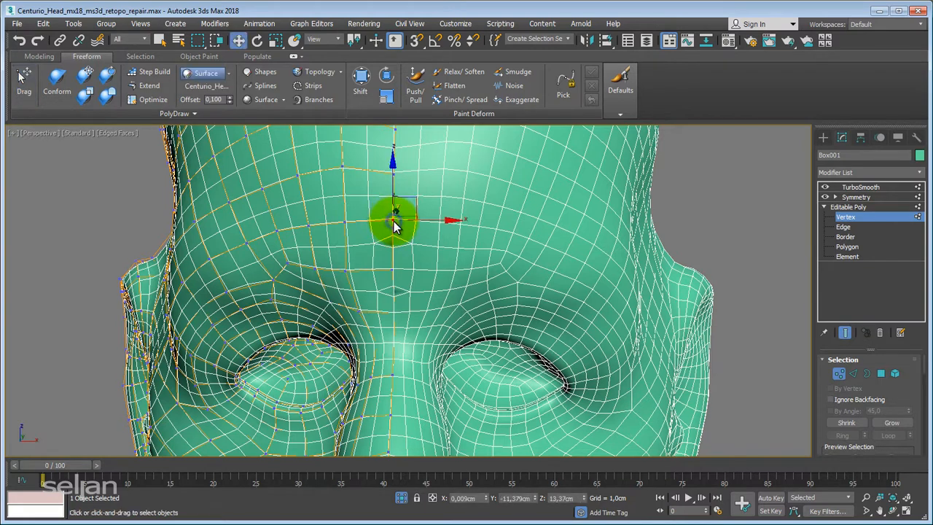
pyautogui.click(502, 498)
pyautogui.rightClick(486, 499)
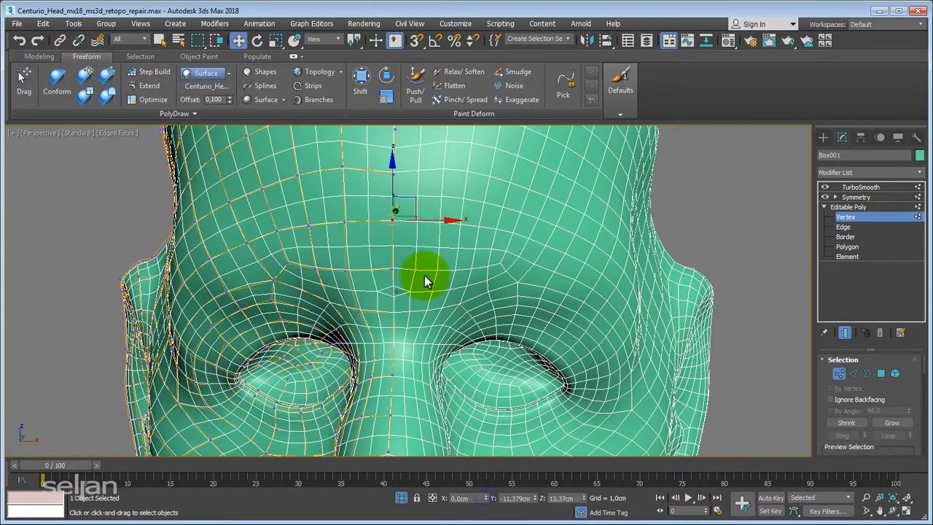
pyautogui.click(393, 271)
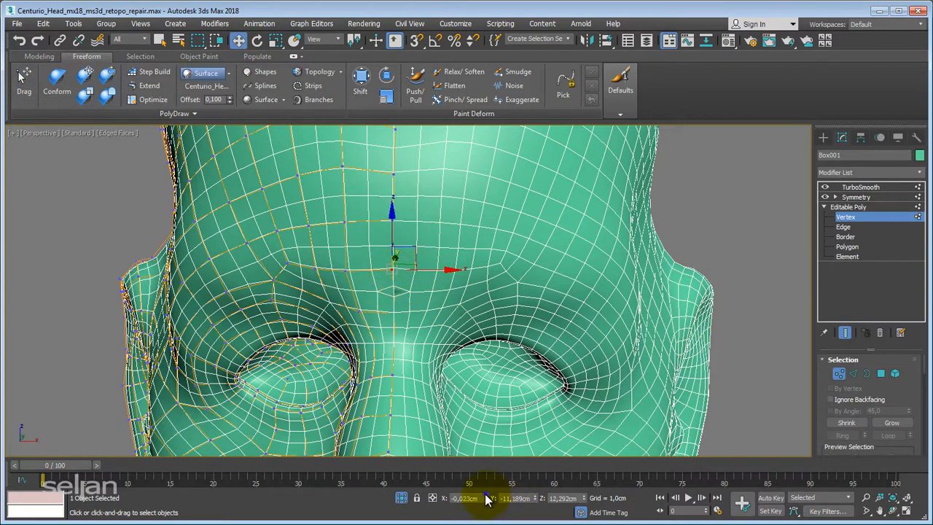
pyautogui.rightClick(486, 498)
# Step: Set the X position of the off-centre vertex on the bridge of the nose to 0 cm
pyautogui.moveTo(388, 413); pyautogui.dragTo(401, 316, button='middle')
pyautogui.moveTo(401, 357); pyautogui.dragTo(407, 302, button='middle')
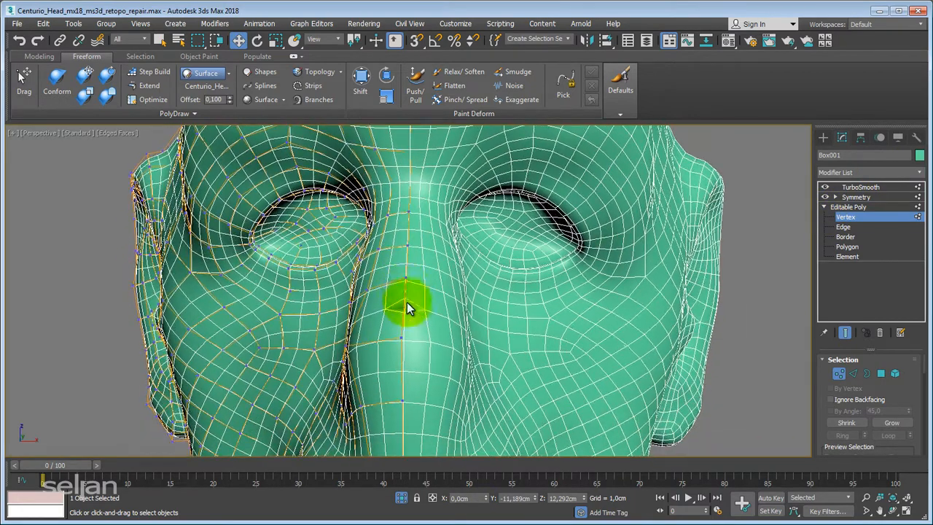
pyautogui.scroll(2, 399, 346)
pyautogui.click(408, 333)
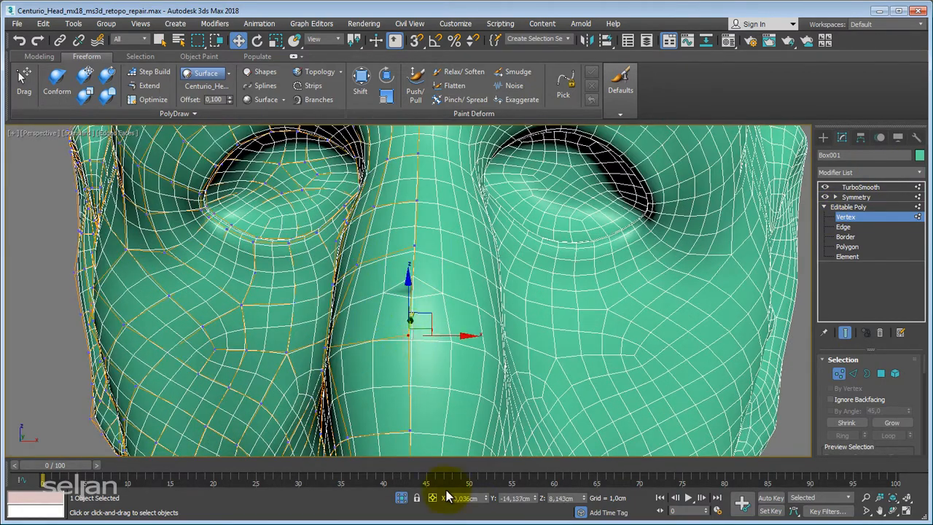
pyautogui.rightClick(486, 500)
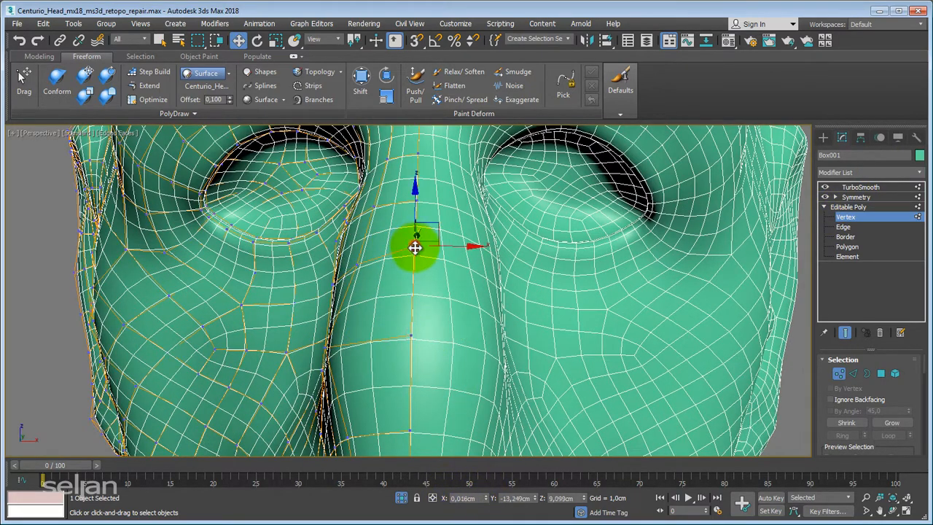
# Step: Turn off Symmetry and the end result display to expose the unsmoothed half mesh between nose and mouth
pyautogui.scroll(-5, 404, 277)
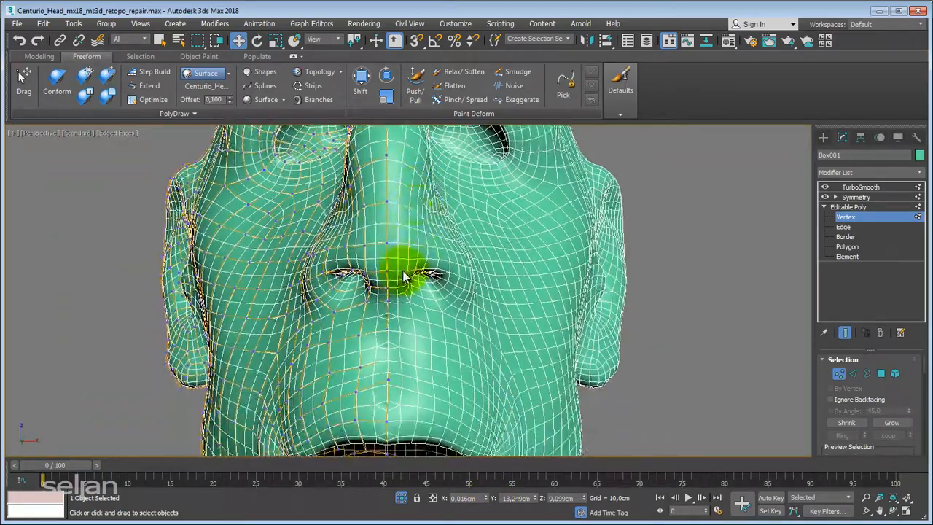
pyautogui.scroll(3, 377, 309)
pyautogui.keyDown('alt'); pyautogui.moveTo(404, 277); pyautogui.dragTo(428, 306, button='middle'); pyautogui.keyUp('alt')
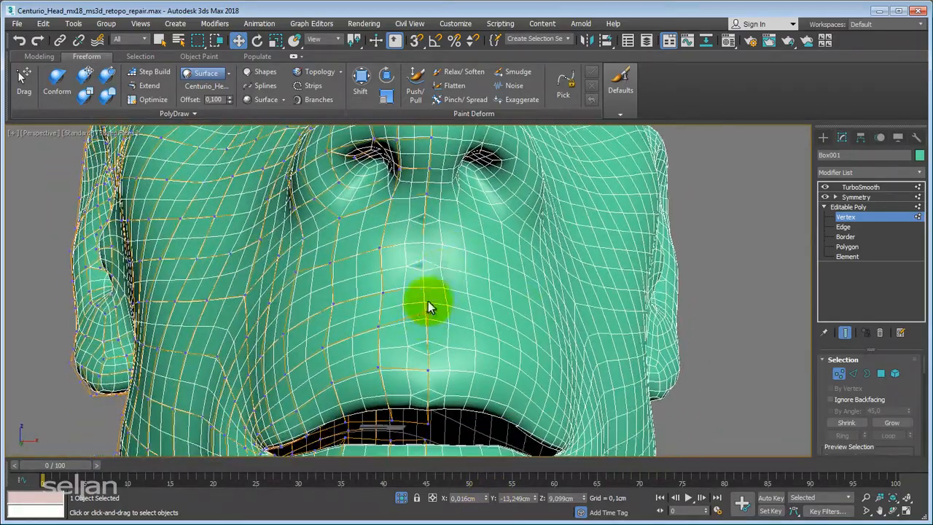
pyautogui.click(825, 197)
pyautogui.scroll(3, 462, 306)
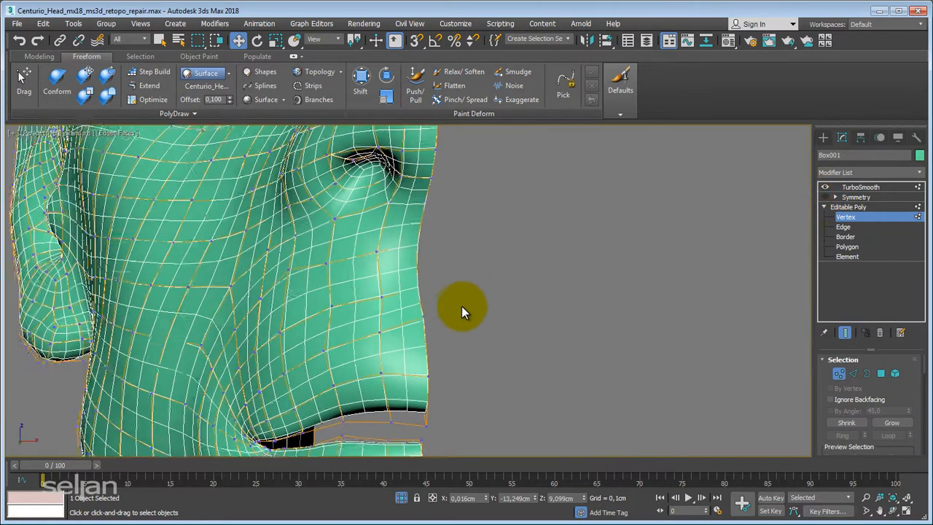
pyautogui.click(848, 333)
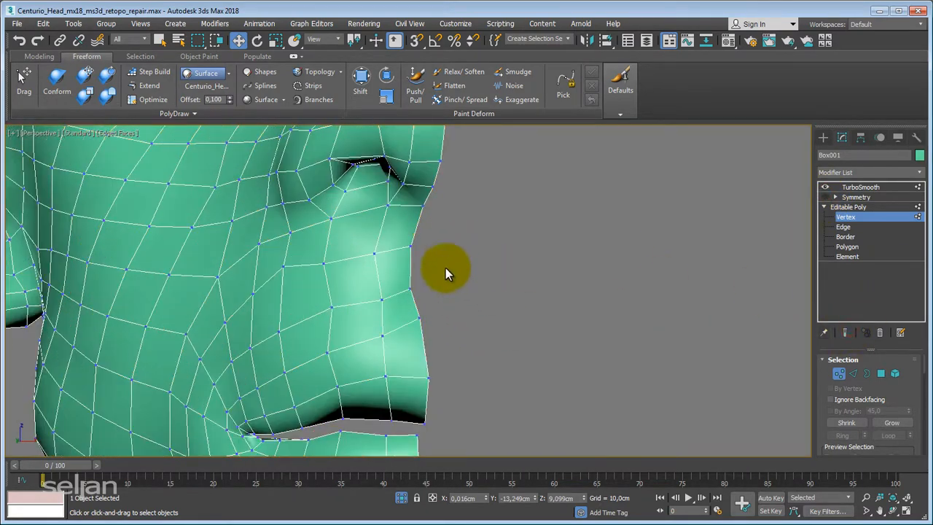
# Step: Select all the open border vertices from the base of the nose down to the upper lip
pyautogui.moveTo(447, 244); pyautogui.dragTo(427, 324)
pyautogui.moveTo(436, 241); pyautogui.dragTo(437, 238, button='middle')
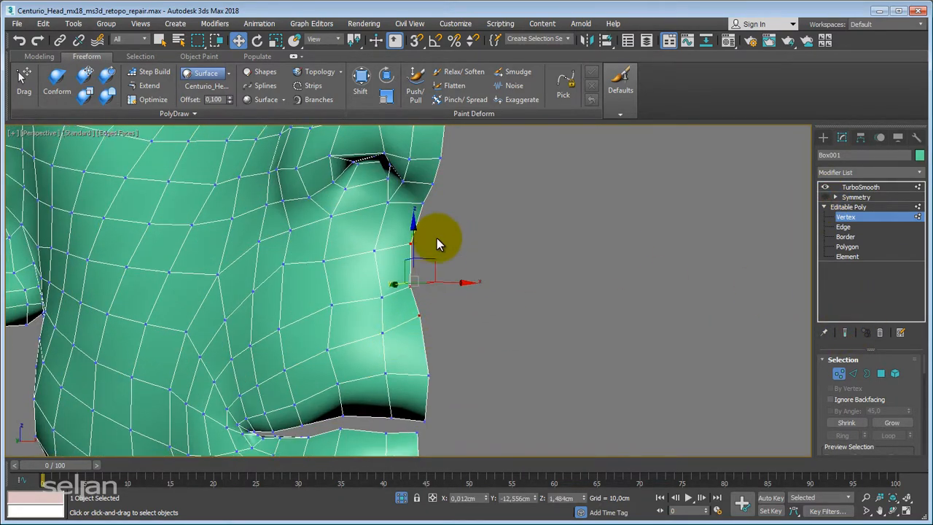
pyautogui.keyDown('ctrl'); pyautogui.moveTo(471, 145); pyautogui.dragTo(421, 235); pyautogui.keyUp('ctrl')
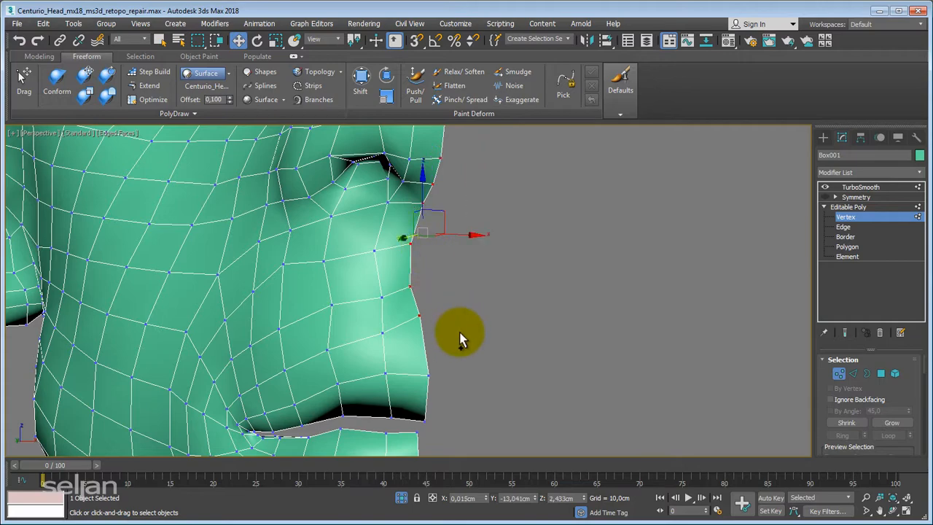
pyautogui.keyDown('ctrl'); pyautogui.moveTo(458, 330); pyautogui.dragTo(422, 436); pyautogui.keyUp('ctrl')
pyautogui.moveTo(458, 427); pyautogui.dragTo(508, 363, button='middle')
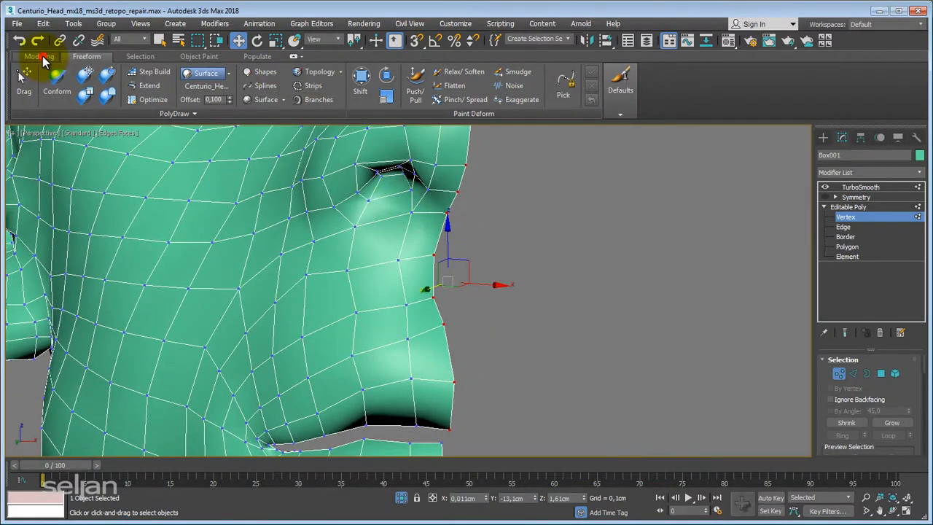
# Step: Align the selected nose-to-lip border vertices along X and set their X position to 0 cm
pyautogui.click(38, 56)
pyautogui.click(852, 114)
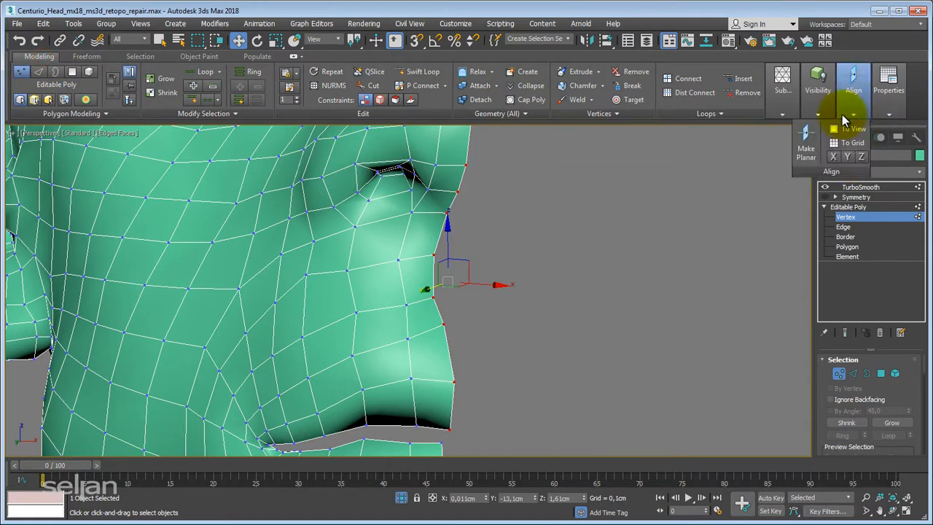
pyautogui.click(834, 158)
pyautogui.moveTo(632, 315)
pyautogui.keyDown('alt'); pyautogui.mouseDown(button='middle')
pyautogui.moveTo(603, 323)
pyautogui.moveTo(616, 307)
pyautogui.mouseUp(button='middle'); pyautogui.keyUp('alt')
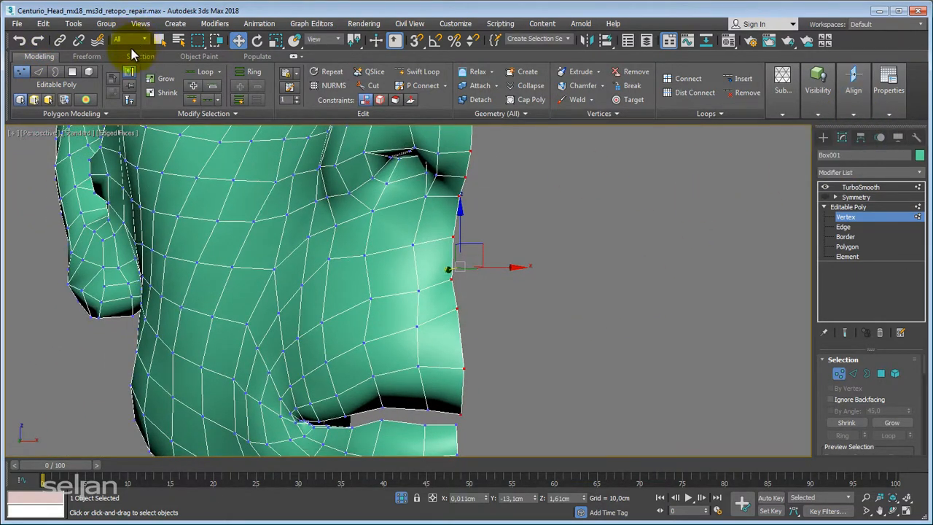
pyautogui.click(87, 57)
pyautogui.moveTo(510, 333); pyautogui.dragTo(512, 314, button='middle')
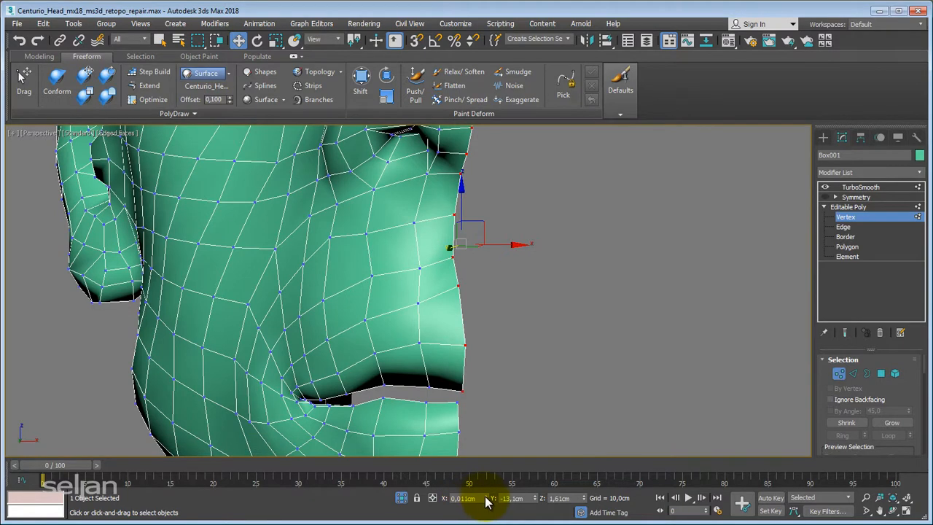
# Step: Turn the end result display and Symmetry back on and check the seam between nose and upper lip
pyautogui.click(846, 332)
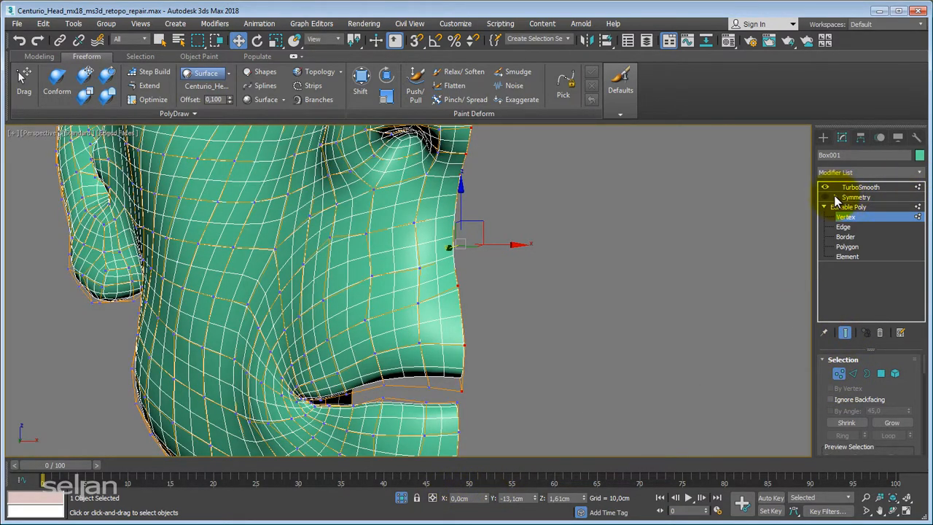
pyautogui.keyDown('alt'); pyautogui.moveTo(576, 248); pyautogui.dragTo(438, 335, button='middle'); pyautogui.keyUp('alt')
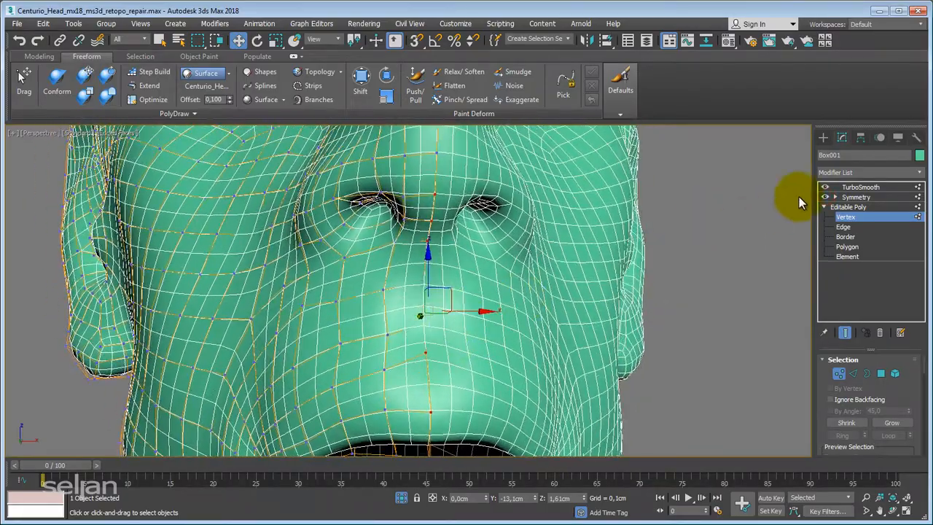
pyautogui.click(853, 197)
# Step: Inspect the smoothed chin and neck seam, and return to Vertex level at the gap on the front of the neck
pyautogui.scroll(-3, 603, 232)
pyautogui.keyDown('alt'); pyautogui.moveTo(541, 315); pyautogui.dragTo(481, 227, button='middle'); pyautogui.keyUp('alt')
pyautogui.scroll(-2, 424, 319)
pyautogui.moveTo(422, 318)
pyautogui.keyDown('alt'); pyautogui.mouseDown(button='middle')
pyautogui.moveTo(414, 246)
pyautogui.moveTo(431, 317)
pyautogui.moveTo(452, 186)
pyautogui.moveTo(425, 266)
pyautogui.moveTo(427, 306)
pyautogui.mouseUp(button='middle'); pyautogui.keyUp('alt')
pyautogui.click(862, 194)
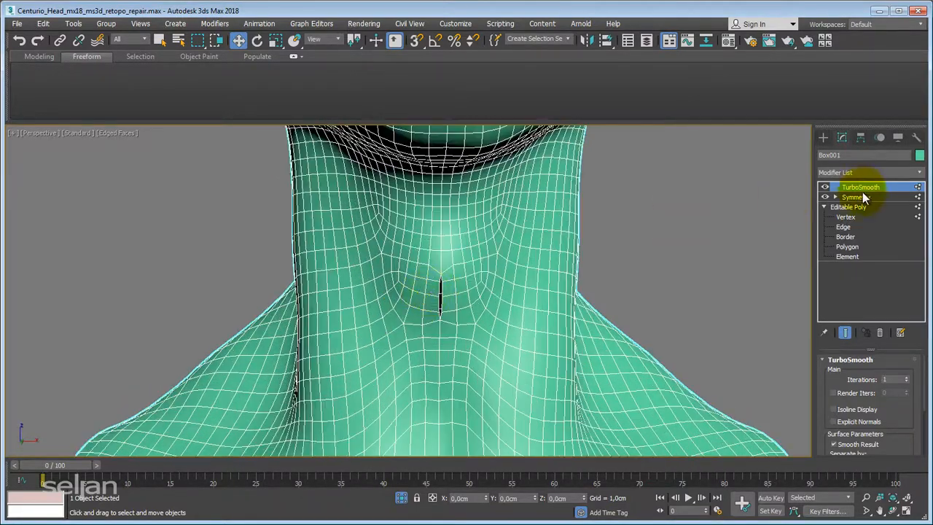
pyautogui.click(846, 217)
pyautogui.scroll(3, 442, 295)
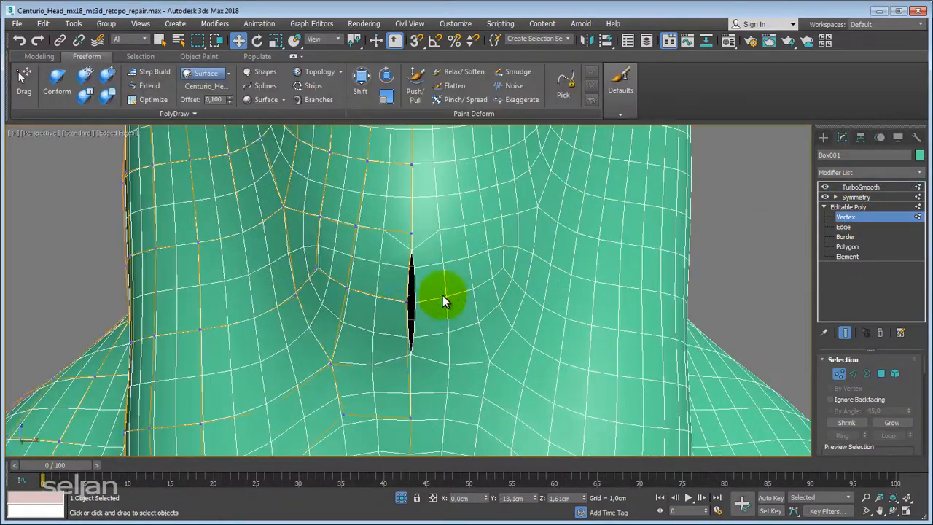
# Step: Select the off-seam vertex at the gap on the front of the neck and set its X position to 0 cm
pyautogui.click(406, 310)
pyautogui.rightClick(487, 498)
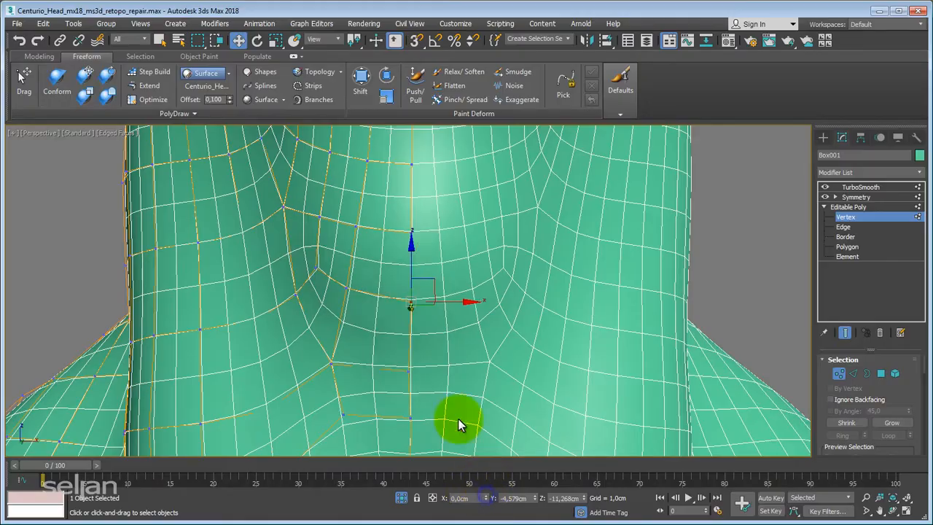
pyautogui.scroll(-4, 391, 313)
pyautogui.keyDown('alt'); pyautogui.moveTo(392, 313); pyautogui.dragTo(461, 282, button='middle'); pyautogui.keyUp('alt')
# Step: Leave Vertex level and delete the TurboSmooth modifier from the head's modifier stack
pyautogui.click(862, 207)
pyautogui.click(863, 188)
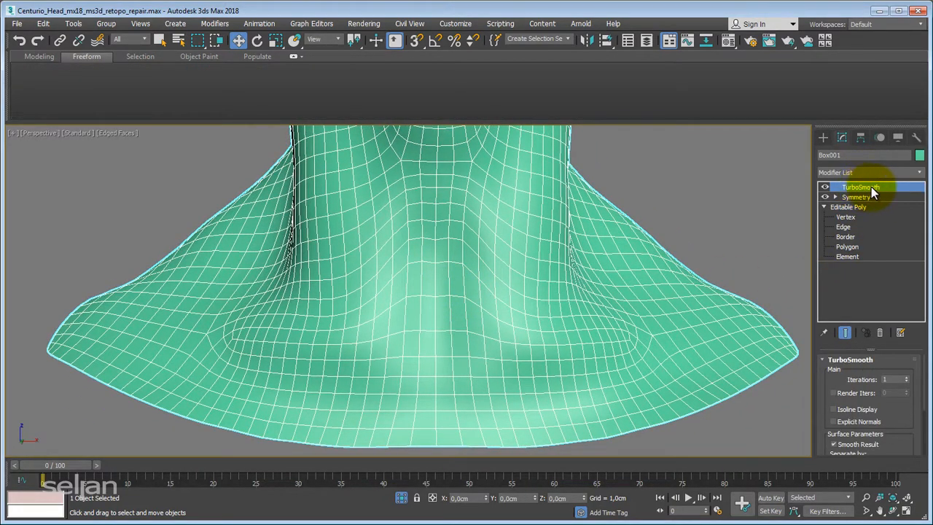
pyautogui.rightClick(872, 187)
pyautogui.click(807, 204)
pyautogui.scroll(-3, 671, 292)
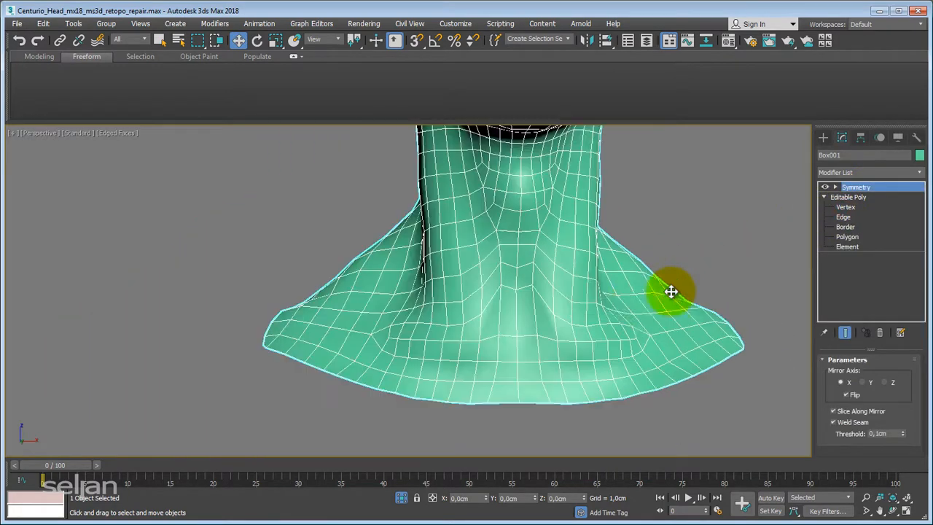
pyautogui.scroll(1, 506, 343)
pyautogui.scroll(2, 506, 316)
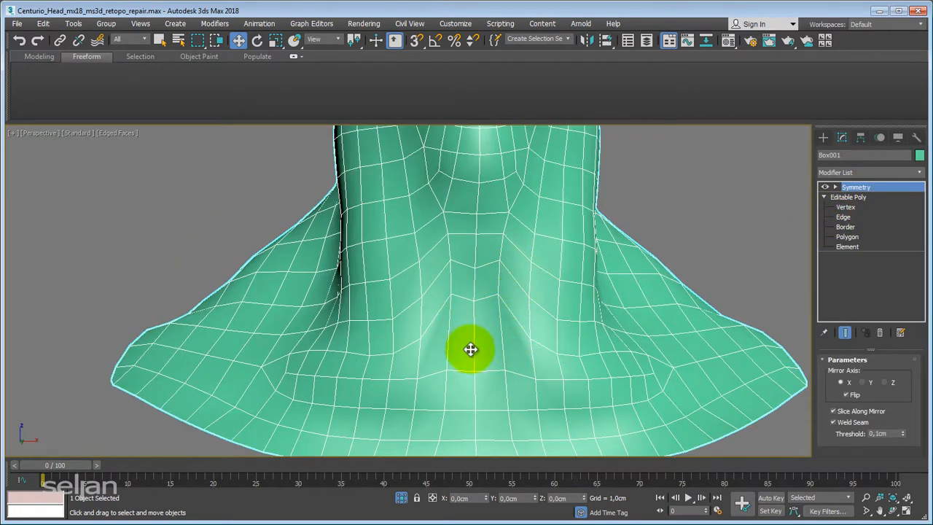
pyautogui.moveTo(525, 293); pyautogui.dragTo(526, 257, button='middle')
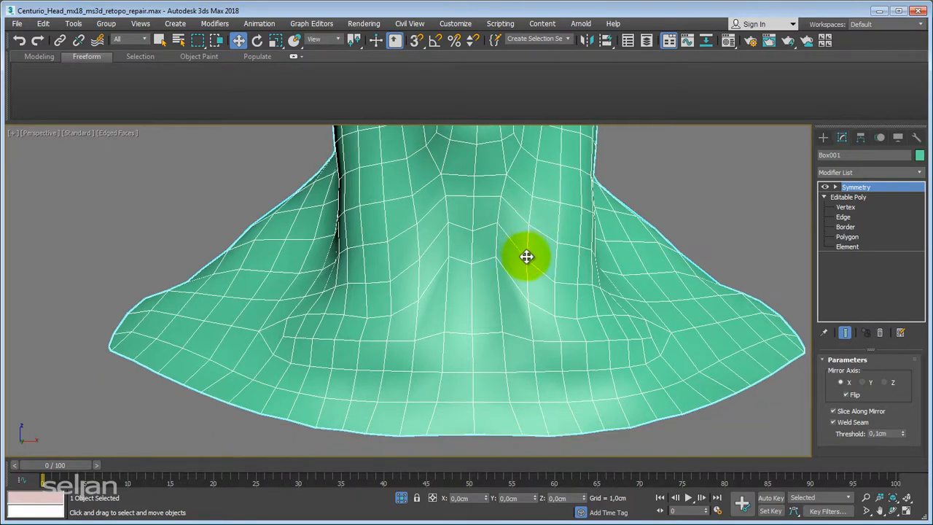
# Step: Compare the neck with Symmetry on and off, and examine the open centre border of the half mesh
pyautogui.click(825, 187)
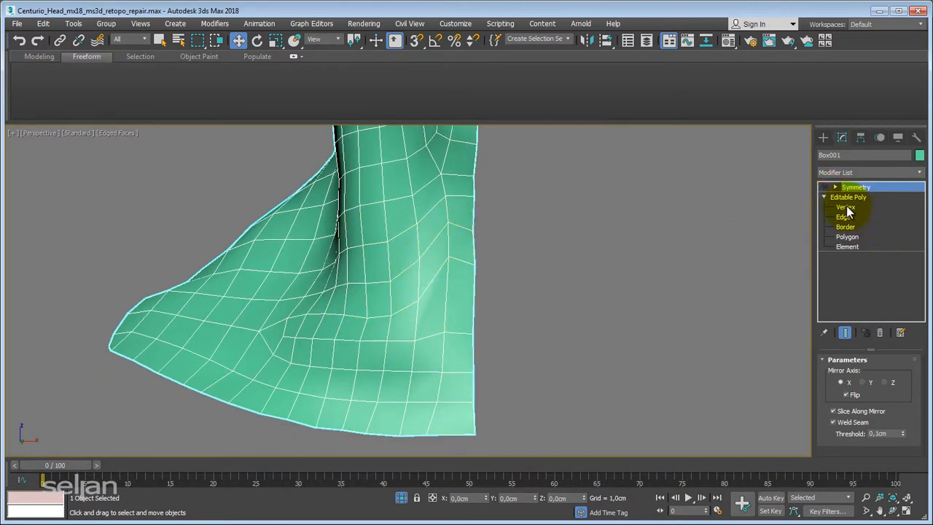
pyautogui.click(825, 187)
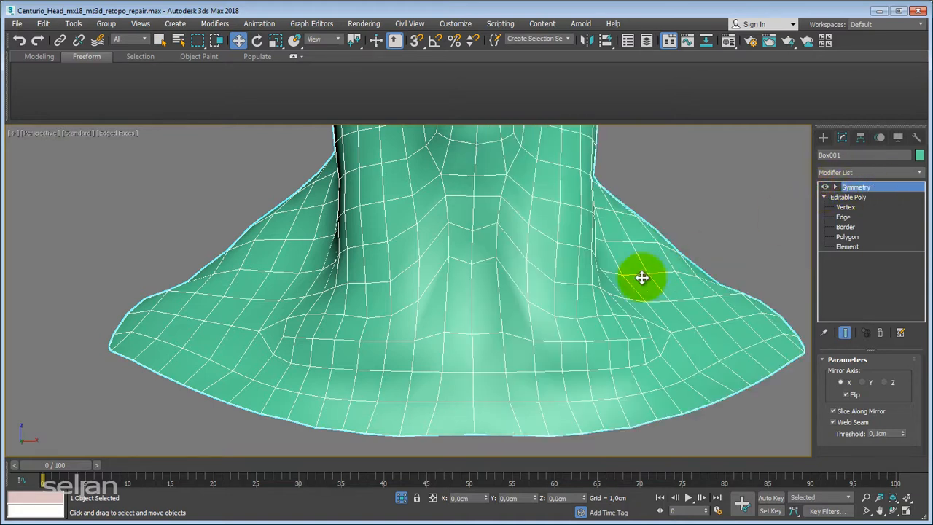
pyautogui.click(825, 187)
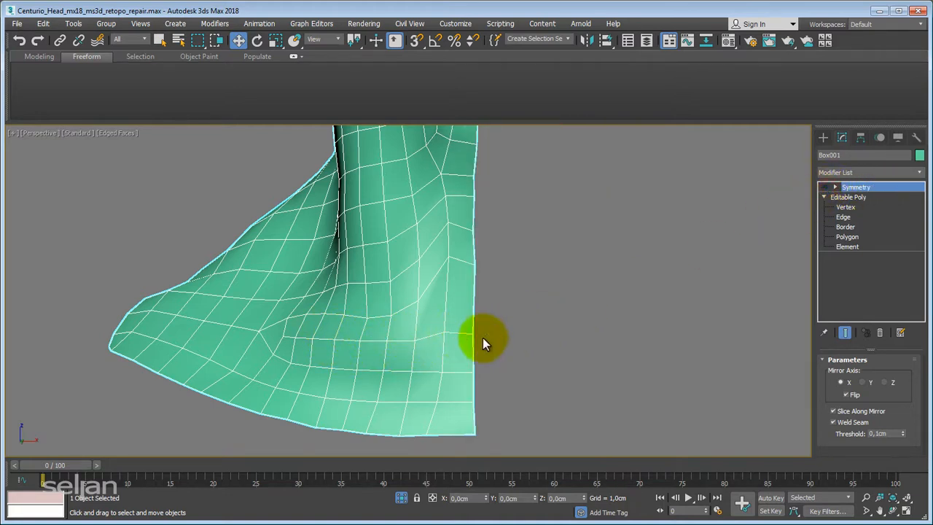
pyautogui.keyDown('alt'); pyautogui.moveTo(483, 338); pyautogui.dragTo(506, 329, button='middle'); pyautogui.keyUp('alt')
pyautogui.keyDown('alt'); pyautogui.moveTo(433, 334); pyautogui.dragTo(472, 260, button='middle'); pyautogui.keyUp('alt')
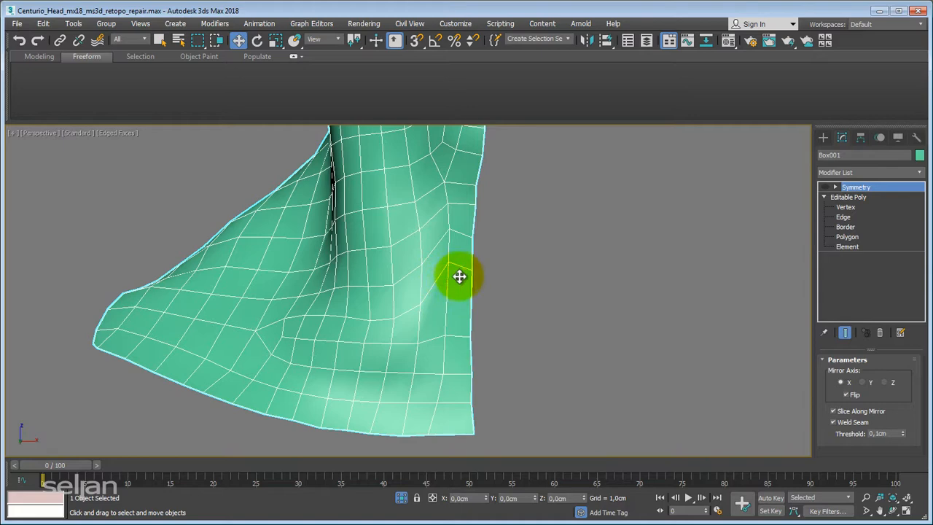
pyautogui.scroll(-5, 458, 315)
pyautogui.scroll(4, 459, 323)
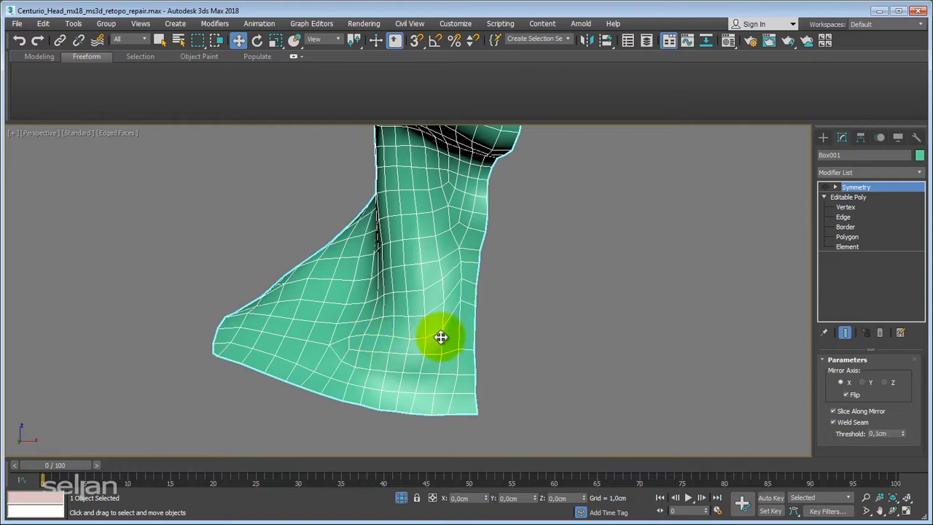
pyautogui.moveTo(467, 298); pyautogui.dragTo(464, 341, button='middle')
pyautogui.scroll(-3, 464, 343)
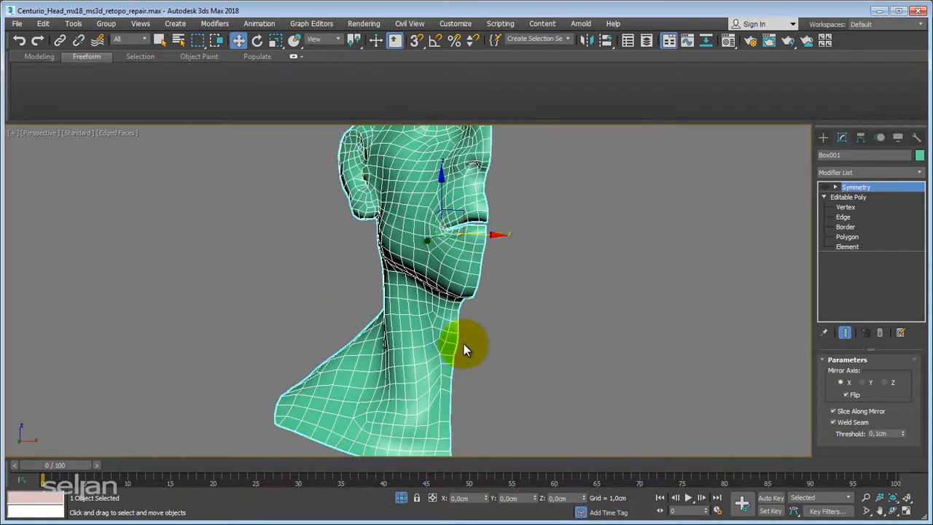
# Step: Examine the half head's centre border along the face, the back of the head and the nape
pyautogui.moveTo(459, 197); pyautogui.dragTo(421, 350, button='middle')
pyautogui.scroll(4, 412, 294)
pyautogui.moveTo(431, 299); pyautogui.dragTo(429, 247, button='middle')
pyautogui.keyDown('alt'); pyautogui.moveTo(491, 235); pyautogui.dragTo(544, 259, button='middle'); pyautogui.keyUp('alt')
pyautogui.moveTo(460, 246); pyautogui.dragTo(634, 310, button='middle')
pyautogui.keyDown('alt'); pyautogui.moveTo(543, 248); pyautogui.dragTo(452, 339, button='middle'); pyautogui.keyUp('alt')
pyautogui.moveTo(370, 393); pyautogui.dragTo(413, 326, button='middle')
pyautogui.scroll(3, 393, 281)
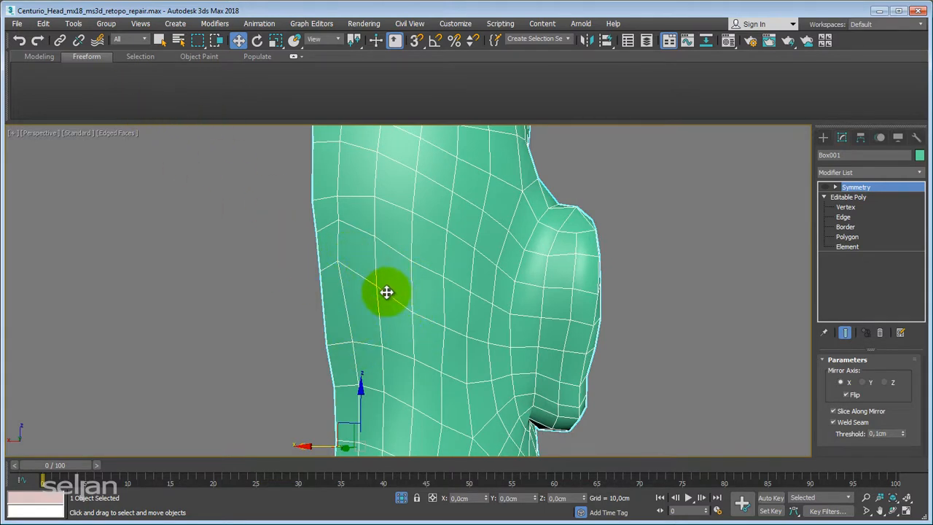
pyautogui.scroll(-5, 335, 242)
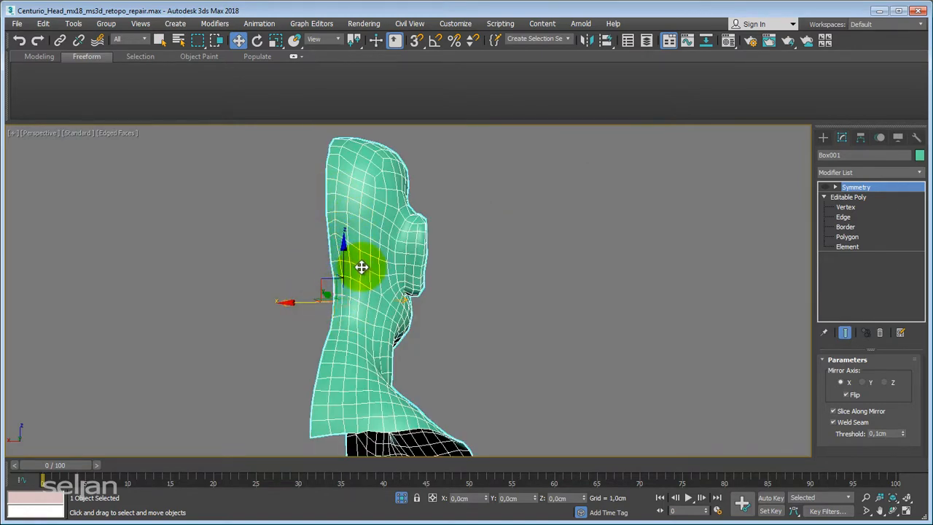
pyautogui.keyDown('alt'); pyautogui.moveTo(365, 267); pyautogui.dragTo(381, 308, button='middle'); pyautogui.keyUp('alt')
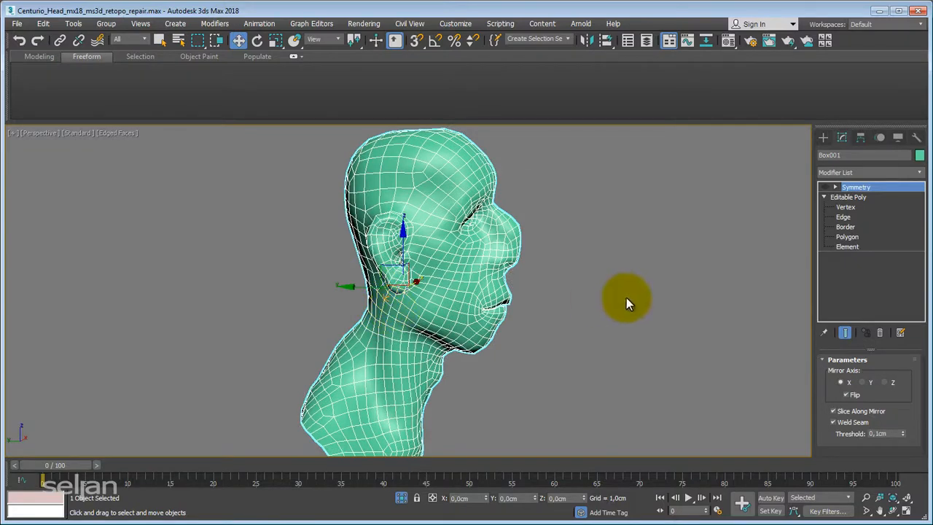
pyautogui.keyDown('alt'); pyautogui.moveTo(626, 298); pyautogui.dragTo(783, 204, button='middle'); pyautogui.keyUp('alt')
# Step: Turn the Symmetry modifier back on and convert the whole head to an Editable Poly
pyautogui.click(825, 186)
pyautogui.keyDown('alt'); pyautogui.moveTo(698, 280); pyautogui.dragTo(616, 278, button='middle'); pyautogui.keyUp('alt')
pyautogui.rightClick(497, 264)
pyautogui.moveTo(547, 389)
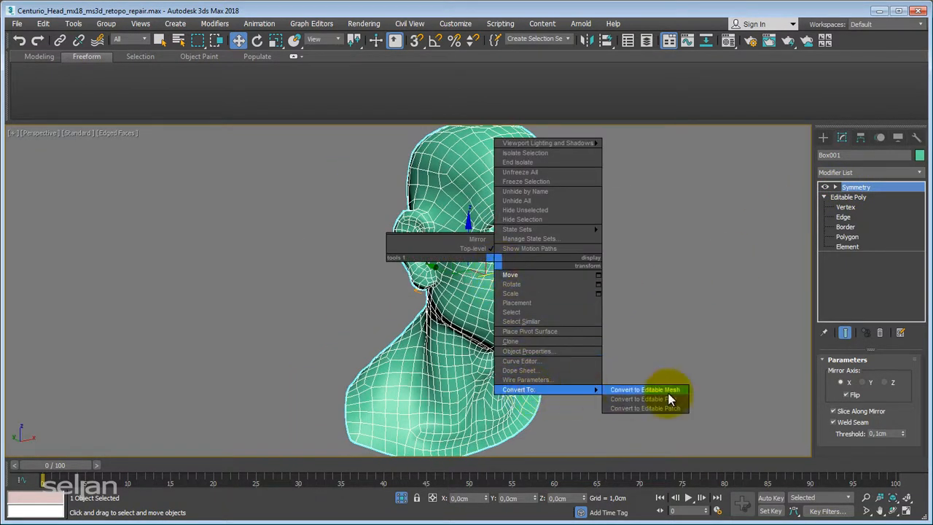
pyautogui.click(668, 400)
pyautogui.keyDown('alt'); pyautogui.moveTo(687, 316); pyautogui.dragTo(619, 348, button='middle'); pyautogui.keyUp('alt')
pyautogui.scroll(3, 584, 341)
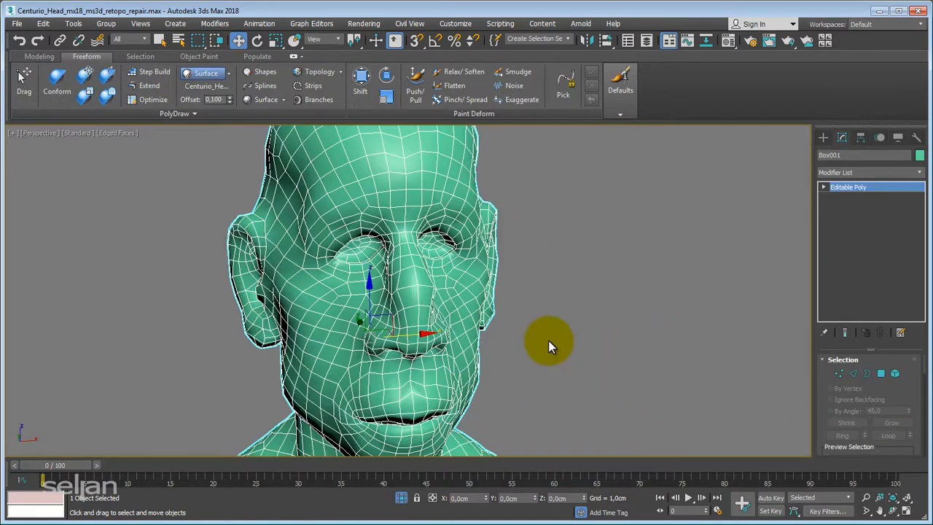
pyautogui.keyDown('alt'); pyautogui.moveTo(548, 333); pyautogui.dragTo(775, 257, button='middle'); pyautogui.keyUp('alt')
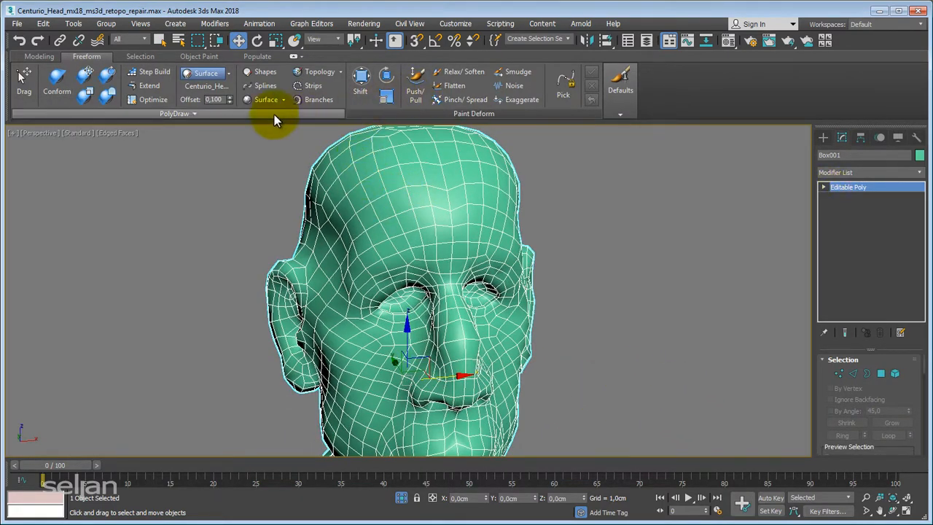
# Step: Activate the Relax Conform brush with mirroring on, full strength 20, falloff 200 and conform 0.1, and relax the forehead topology
pyautogui.click(111, 101)
pyautogui.keyDown('alt'); pyautogui.moveTo(459, 232); pyautogui.dragTo(420, 234, button='middle'); pyautogui.keyUp('alt')
pyautogui.scroll(3, 419, 234)
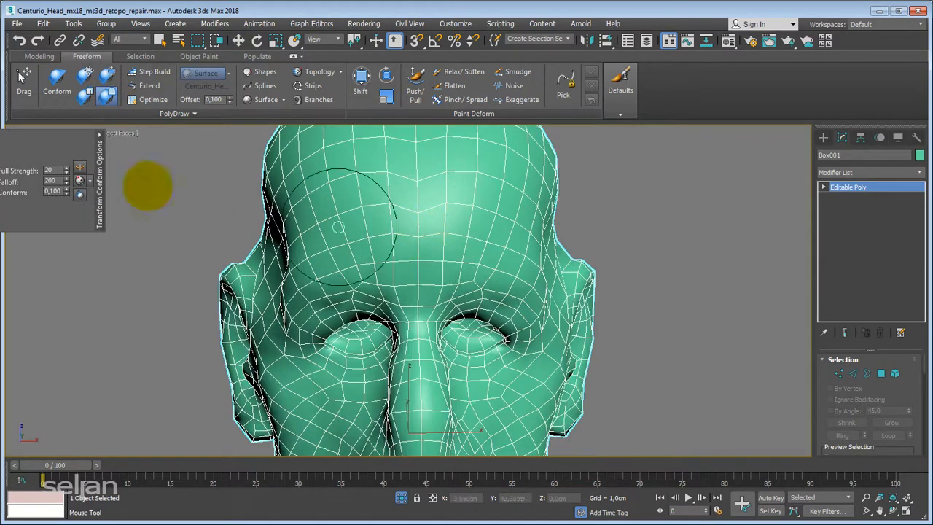
pyautogui.click(80, 169)
pyautogui.moveTo(397, 239); pyautogui.dragTo(400, 268, button='middle')
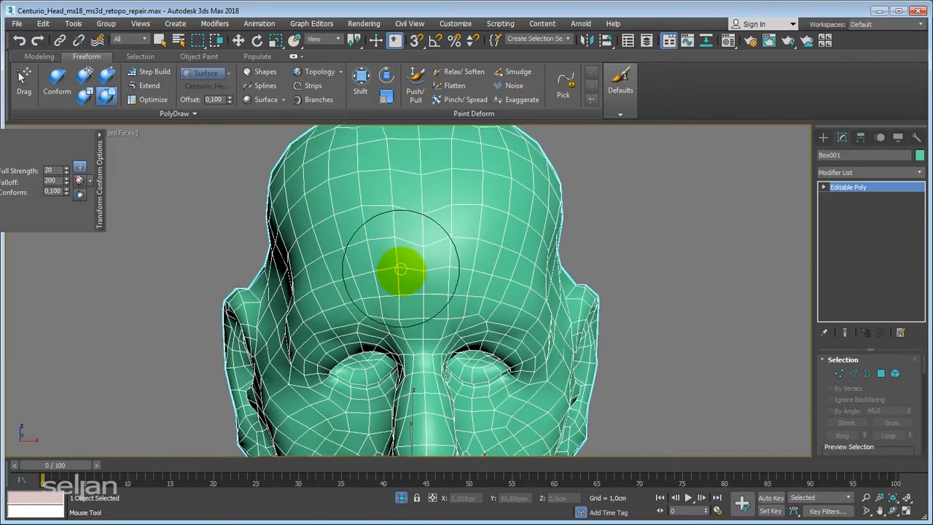
pyautogui.moveTo(390, 210)
pyautogui.mouseDown(button='middle')
pyautogui.moveTo(396, 281)
pyautogui.moveTo(373, 253)
pyautogui.moveTo(379, 313)
pyautogui.mouseUp(button='middle')
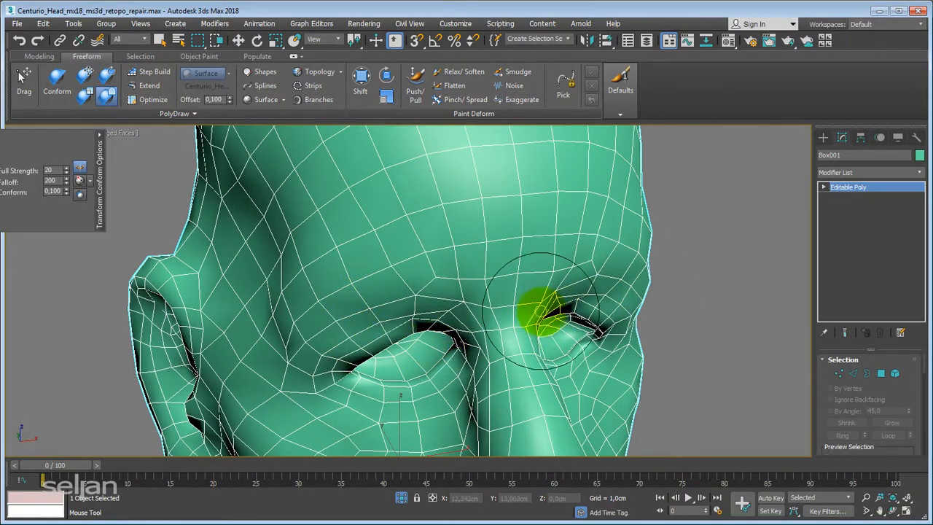
# Step: Undo the stray relax stroke at the eye and relax the centre topology over the top of the head
pyautogui.hotkey('ctrl', 'z')
pyautogui.moveTo(465, 257)
pyautogui.keyDown('alt'); pyautogui.mouseDown(button='middle')
pyautogui.moveTo(444, 333)
pyautogui.moveTo(417, 328)
pyautogui.moveTo(469, 327)
pyautogui.moveTo(386, 359)
pyautogui.moveTo(395, 323)
pyautogui.moveTo(376, 319)
pyautogui.mouseUp(button='middle'); pyautogui.keyUp('alt')
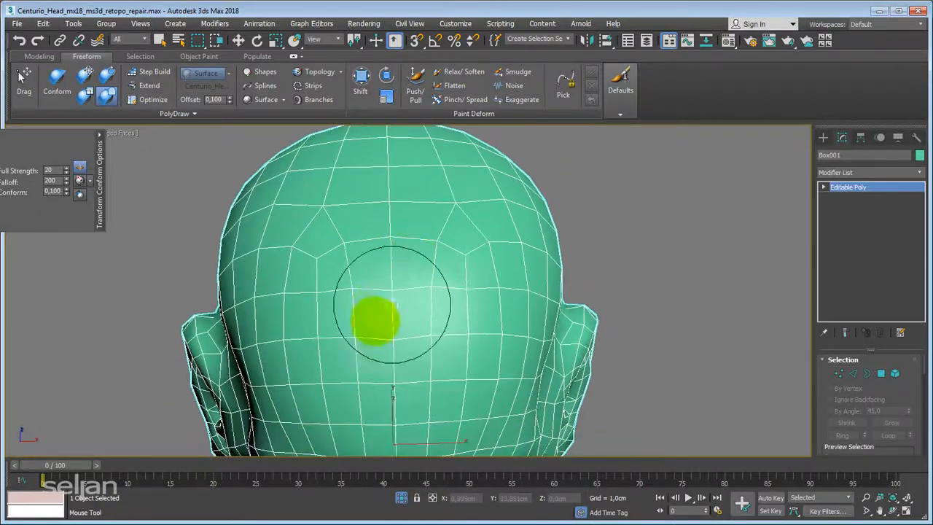
pyautogui.moveTo(372, 233)
pyautogui.keyDown('alt'); pyautogui.mouseDown(button='middle')
pyautogui.moveTo(359, 286)
pyautogui.moveTo(355, 221)
pyautogui.moveTo(352, 312)
pyautogui.moveTo(583, 270)
pyautogui.moveTo(552, 177)
pyautogui.moveTo(391, 236)
pyautogui.mouseUp(button='middle'); pyautogui.keyUp('alt')
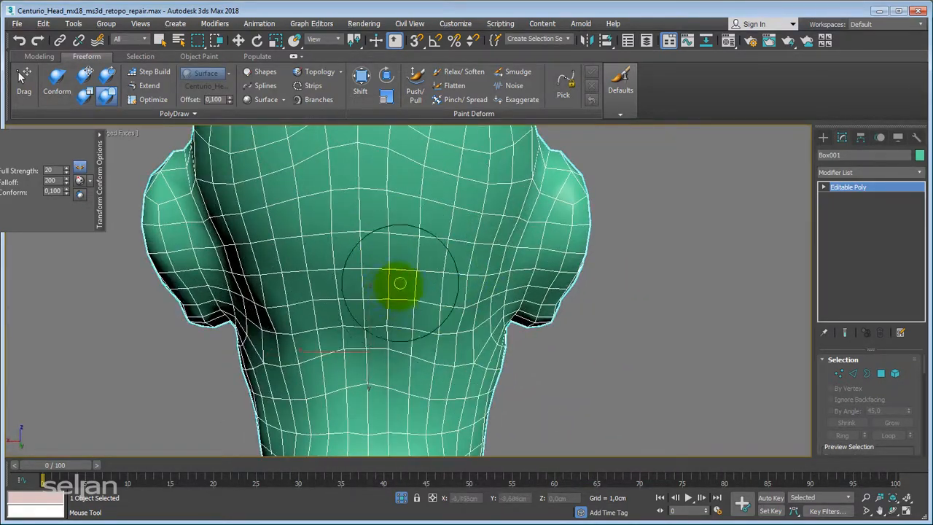
# Step: Relax the topology along the centre line on the back of the head and the nape
pyautogui.moveTo(400, 283)
pyautogui.keyDown('alt'); pyautogui.mouseDown(button='middle')
pyautogui.moveTo(370, 248)
pyautogui.moveTo(340, 277)
pyautogui.mouseUp(button='middle'); pyautogui.keyUp('alt')
pyautogui.scroll(-3, 345, 307)
pyautogui.moveTo(337, 223)
pyautogui.keyDown('alt'); pyautogui.mouseDown(button='middle')
pyautogui.moveTo(333, 291)
pyautogui.moveTo(344, 314)
pyautogui.mouseUp(button='middle'); pyautogui.keyUp('alt')
pyautogui.moveTo(459, 326)
pyautogui.keyDown('alt'); pyautogui.mouseDown(button='middle')
pyautogui.moveTo(396, 250)
pyautogui.moveTo(240, 365)
pyautogui.moveTo(427, 292)
pyautogui.moveTo(358, 256)
pyautogui.moveTo(313, 202)
pyautogui.mouseUp(button='middle'); pyautogui.keyUp('alt')
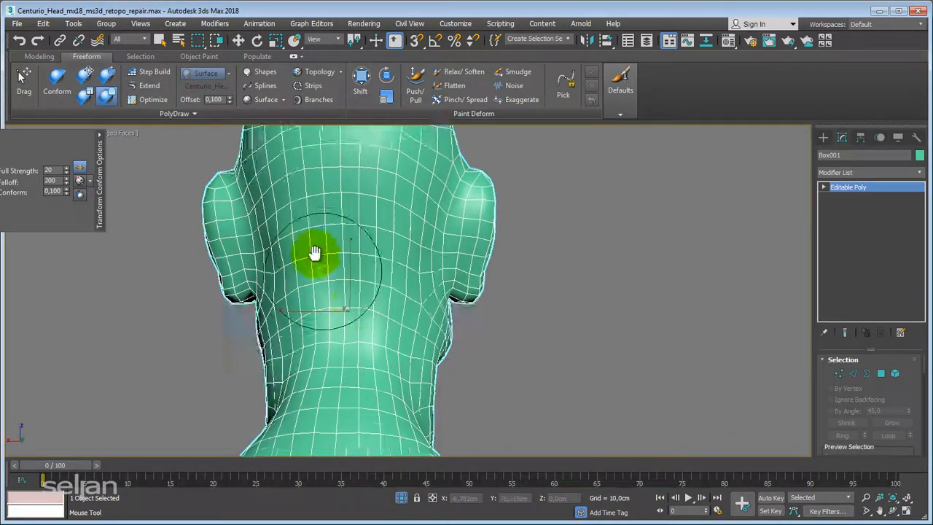
pyautogui.moveTo(335, 306)
pyautogui.keyDown('alt'); pyautogui.mouseDown(button='middle')
pyautogui.moveTo(358, 215)
pyautogui.moveTo(344, 218)
pyautogui.moveTo(320, 308)
pyautogui.moveTo(344, 370)
pyautogui.moveTo(340, 266)
pyautogui.mouseUp(button='middle'); pyautogui.keyUp('alt')
pyautogui.keyDown('alt'); pyautogui.moveTo(361, 231); pyautogui.dragTo(377, 398, button='middle'); pyautogui.keyUp('alt')
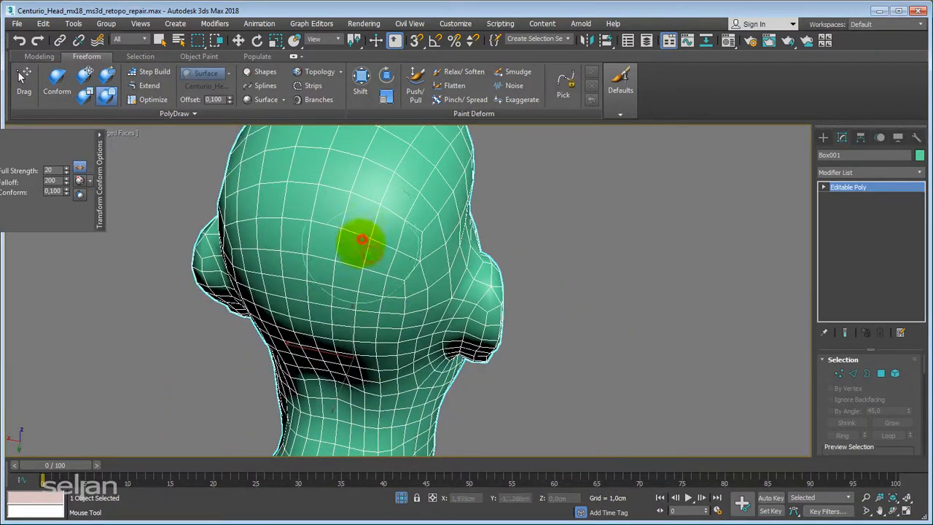
# Step: Relax the topology along the bridge of the nose down to its base
pyautogui.moveTo(378, 222)
pyautogui.keyDown('alt'); pyautogui.mouseDown(button='middle')
pyautogui.moveTo(416, 350)
pyautogui.moveTo(313, 244)
pyautogui.moveTo(381, 177)
pyautogui.mouseUp(button='middle'); pyautogui.keyUp('alt')
pyautogui.scroll(3, 339, 214)
pyautogui.scroll(2, 386, 188)
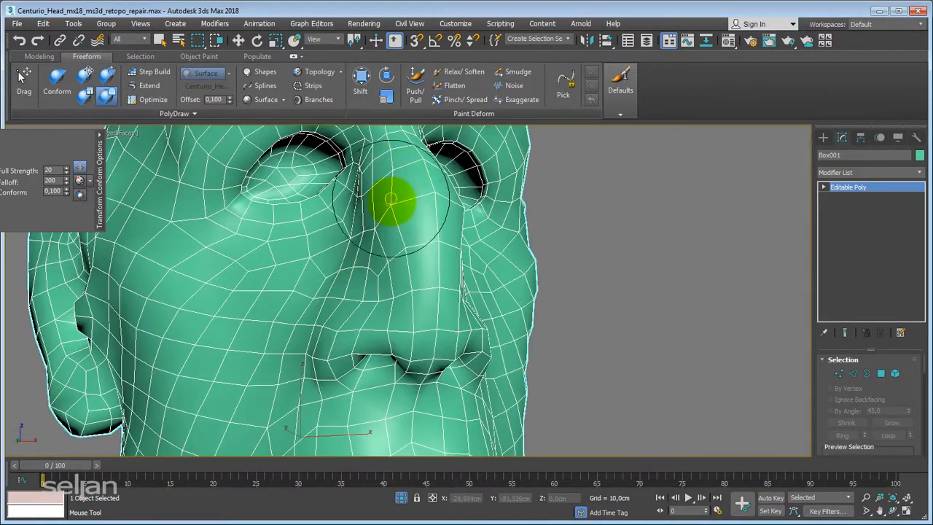
pyautogui.keyDown('alt'); pyautogui.moveTo(410, 266); pyautogui.dragTo(414, 293, button='middle'); pyautogui.keyUp('alt')
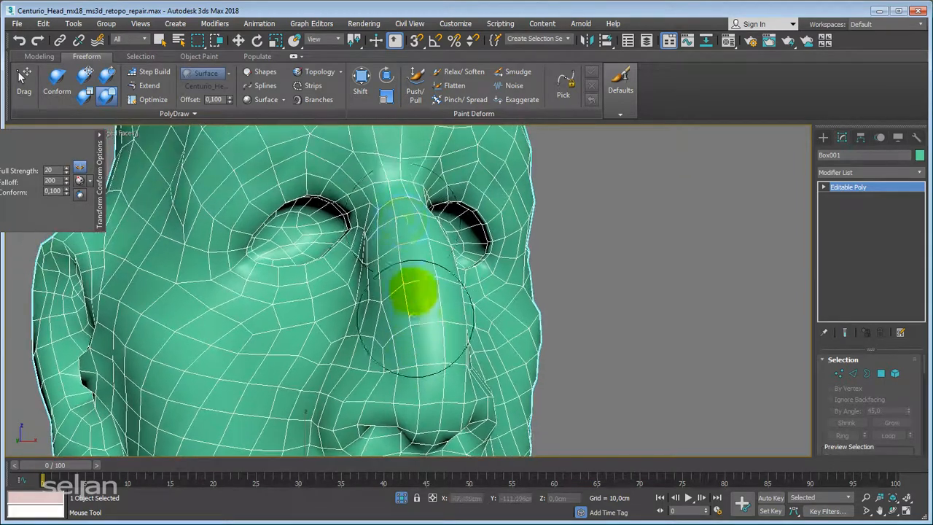
pyautogui.moveTo(380, 327); pyautogui.dragTo(383, 268, button='middle')
pyautogui.moveTo(416, 356); pyautogui.dragTo(418, 252, button='middle')
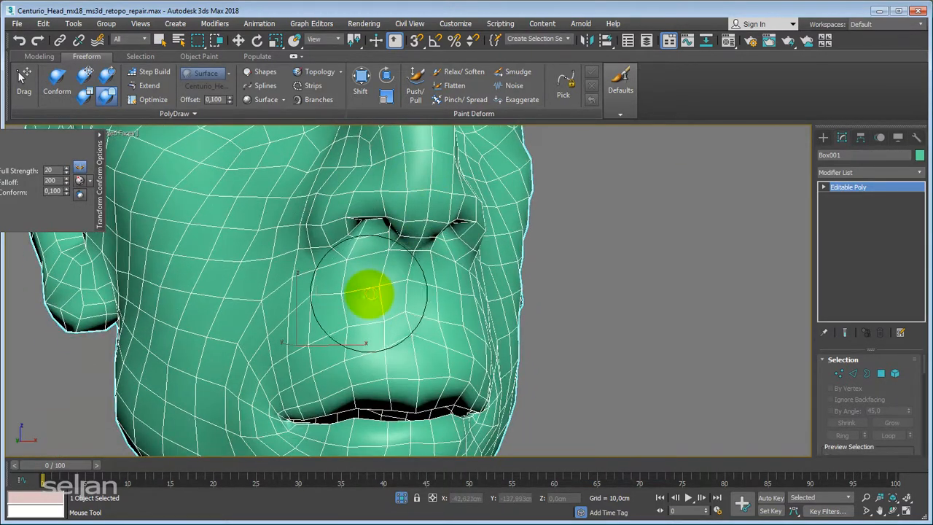
# Step: Relax the centre topology from the upper lip down to the chin and neck, and leave the brush for the Move tool
pyautogui.scroll(3, 382, 293)
pyautogui.moveTo(413, 346); pyautogui.dragTo(409, 327, button='middle')
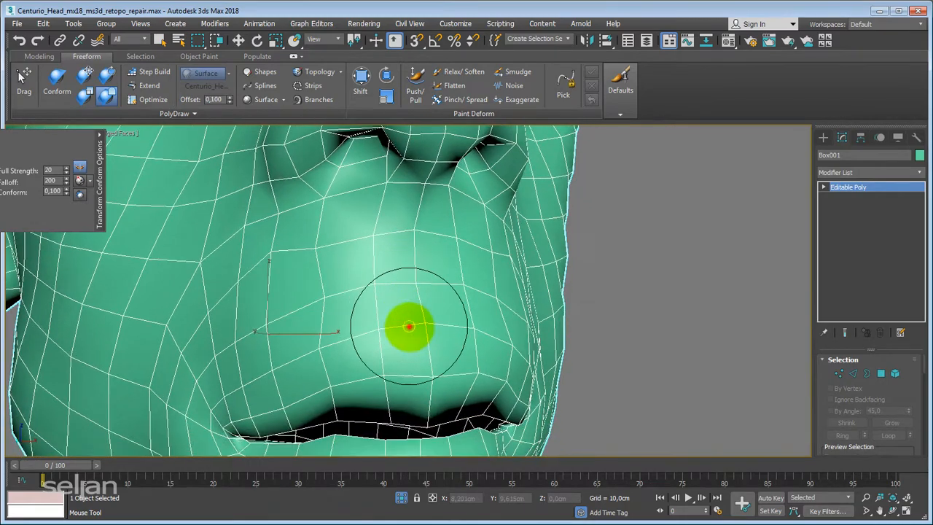
pyautogui.moveTo(410, 376); pyautogui.dragTo(398, 299, button='middle')
pyautogui.scroll(-3, 394, 306)
pyautogui.moveTo(381, 411); pyautogui.dragTo(368, 299, button='middle')
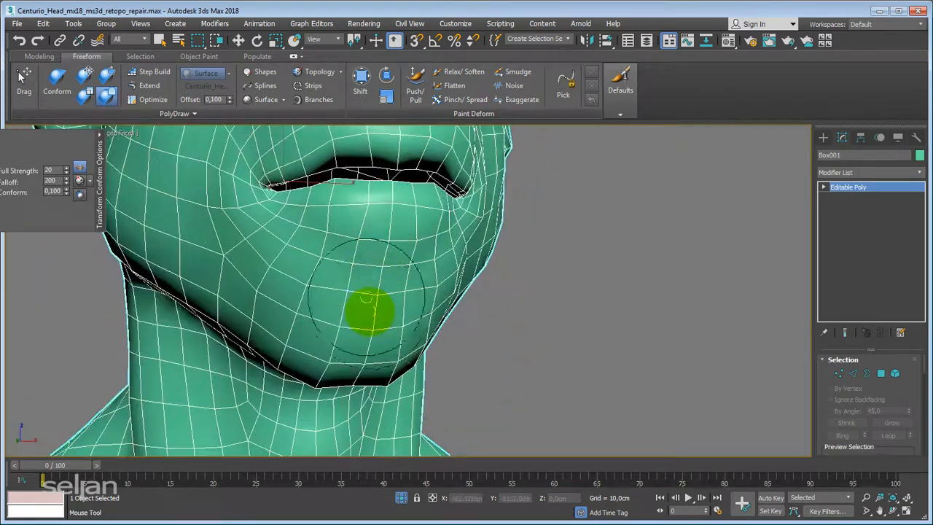
pyautogui.keyDown('alt'); pyautogui.moveTo(369, 350); pyautogui.dragTo(379, 300, button='middle'); pyautogui.keyUp('alt')
pyautogui.press('w')
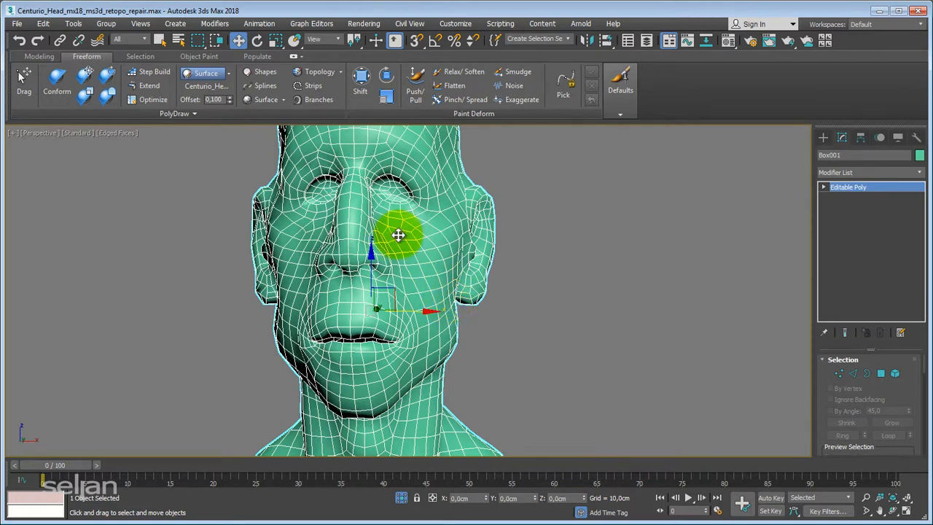
# Step: In the Front view, select all polygons on the positive X half of the head
pyautogui.keyDown('alt'); pyautogui.moveTo(399, 234); pyautogui.dragTo(379, 285, button='middle'); pyautogui.keyUp('alt')
pyautogui.press('f')
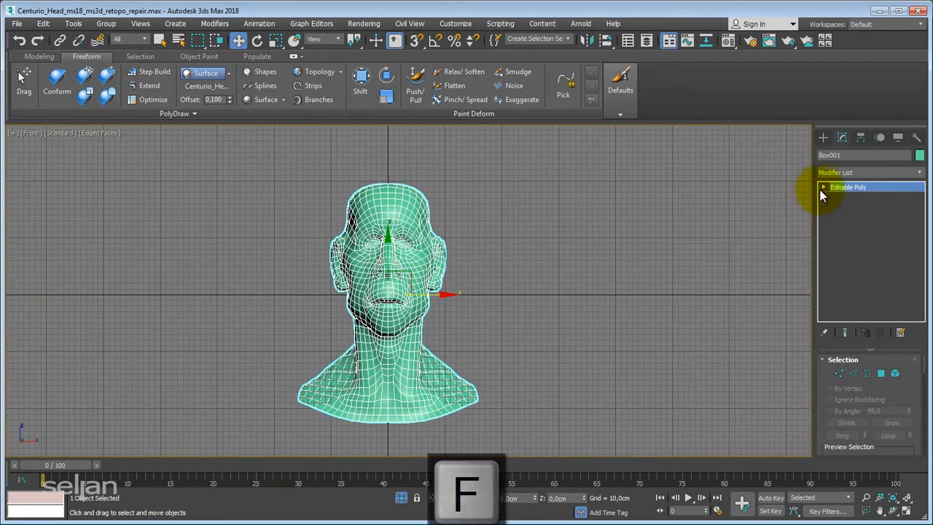
pyautogui.click(823, 187)
pyautogui.click(847, 227)
pyautogui.moveTo(662, 315); pyautogui.dragTo(666, 287, button='middle')
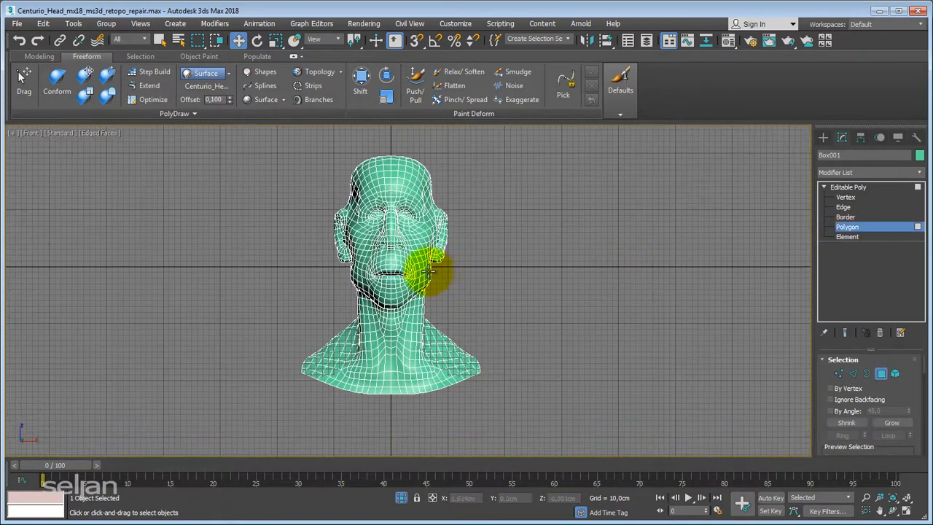
pyautogui.moveTo(511, 239); pyautogui.dragTo(598, 300, button='middle')
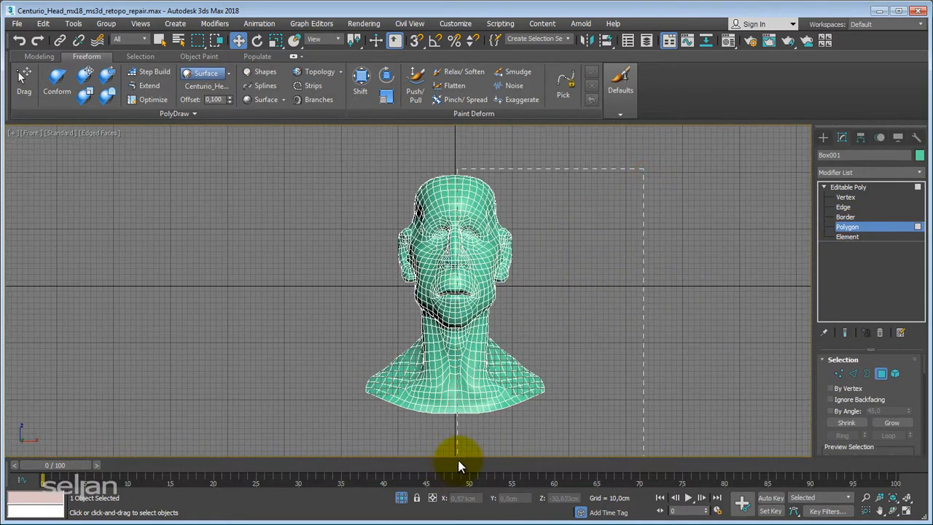
pyautogui.moveTo(456, 457); pyautogui.dragTo(458, 457)
# Step: Check the polygon selection's edge along the head's centre line and return to the Perspective view
pyautogui.scroll(6, 486, 323)
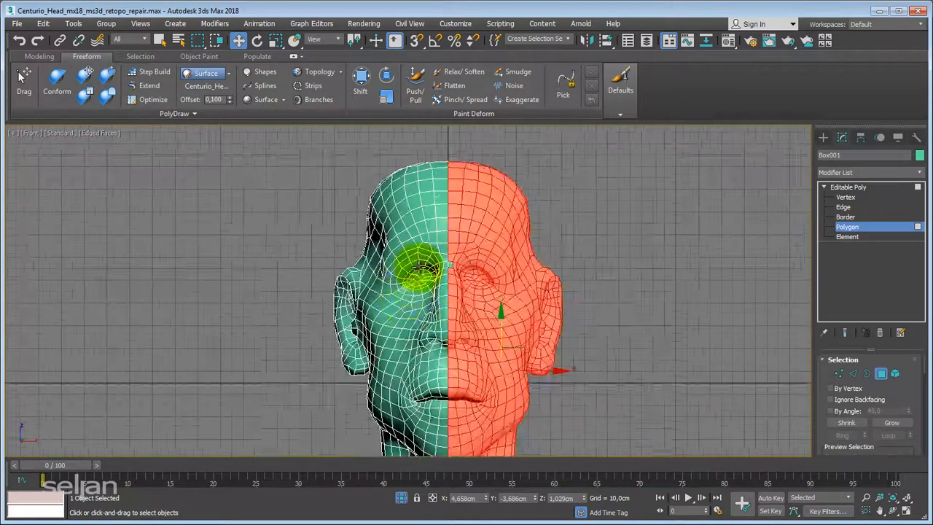
pyautogui.scroll(-5, 531, 337)
pyautogui.moveTo(536, 444); pyautogui.dragTo(486, 219, button='middle')
pyautogui.scroll(5, 445, 252)
pyautogui.moveTo(446, 252); pyautogui.dragTo(418, 330, button='middle')
pyautogui.press('p')
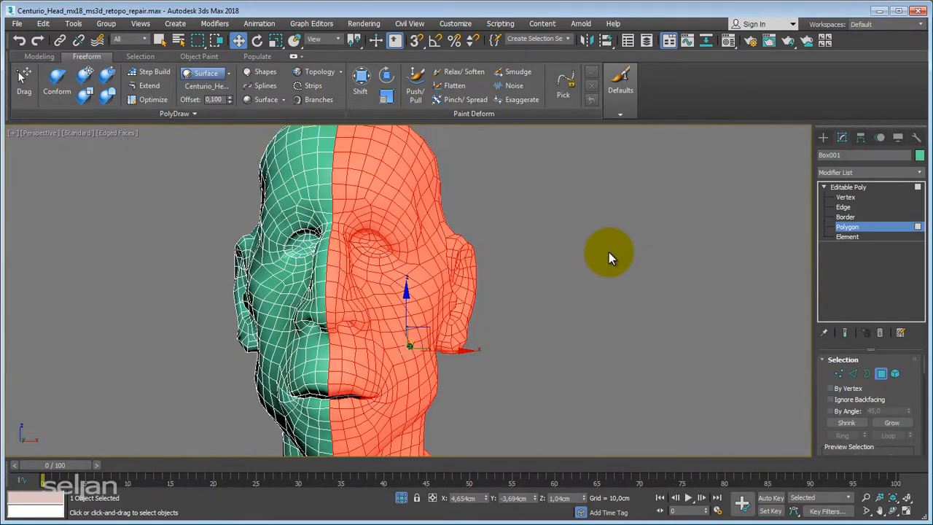
# Step: Delete the selected half of the head and leave polygon editing in the Front view
pyautogui.keyDown('alt'); pyautogui.moveTo(658, 308); pyautogui.dragTo(438, 277, button='middle'); pyautogui.keyUp('alt')
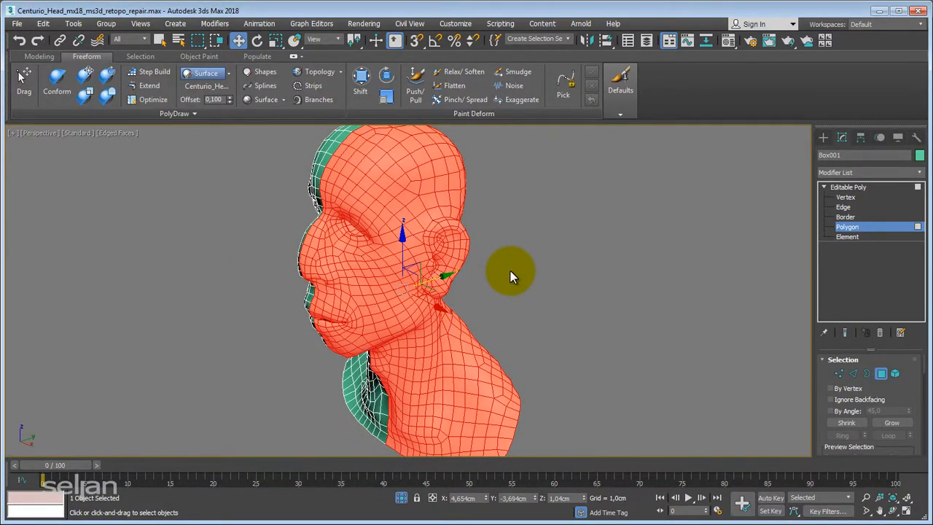
pyautogui.press('Delete')
pyautogui.press('f')
pyautogui.press('z')
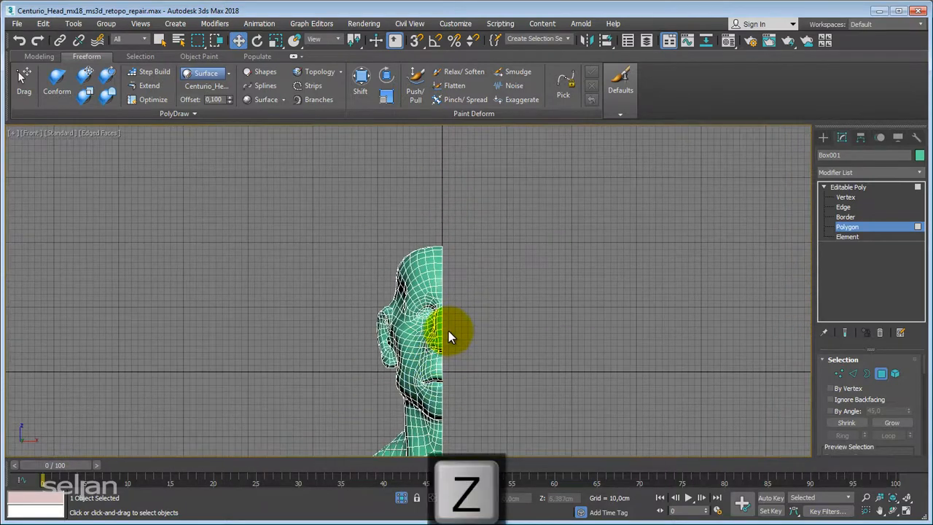
pyautogui.moveTo(477, 352); pyautogui.dragTo(453, 238, button='middle')
pyautogui.scroll(3, 453, 238)
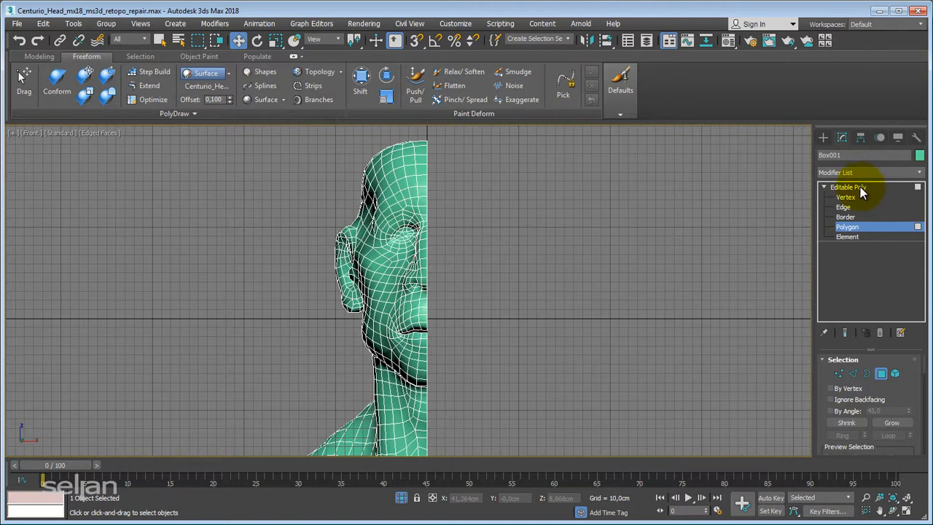
pyautogui.click(860, 188)
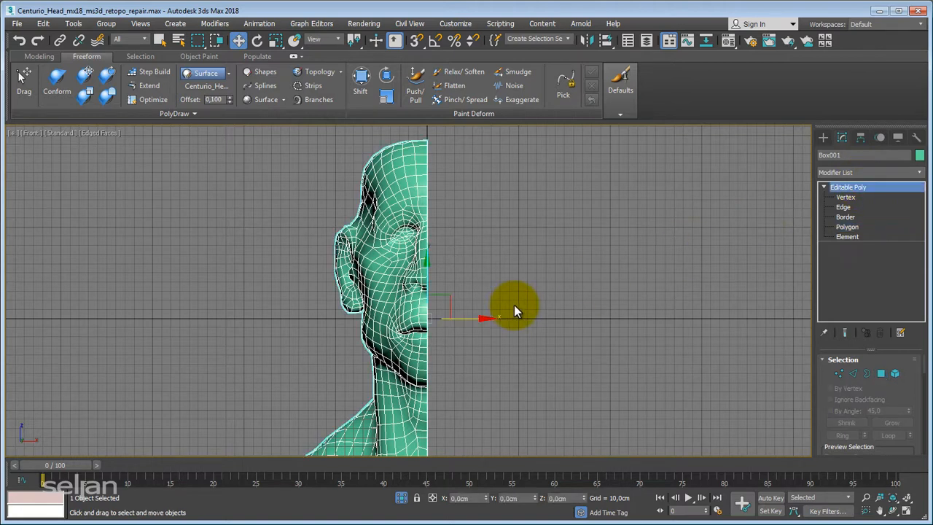
pyautogui.moveTo(514, 305); pyautogui.dragTo(504, 309, button='middle')
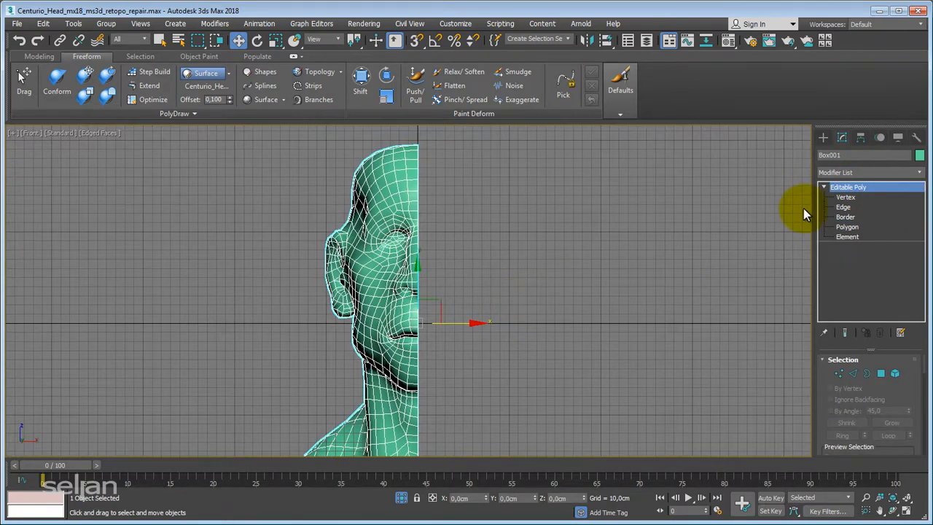
# Step: Add a Symmetry modifier to the half head, mirrored along the X axis with Flip enabled
pyautogui.click(848, 174)
pyautogui.press('s')
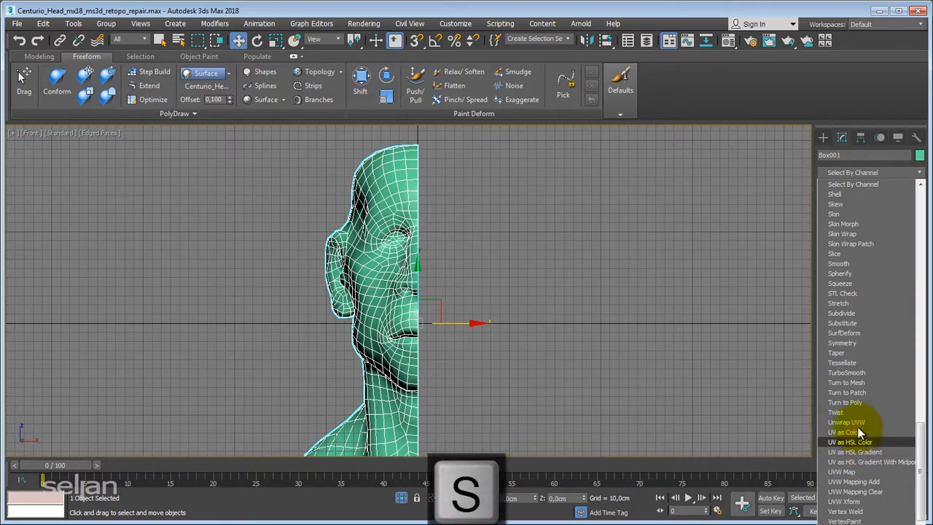
pyautogui.click(863, 342)
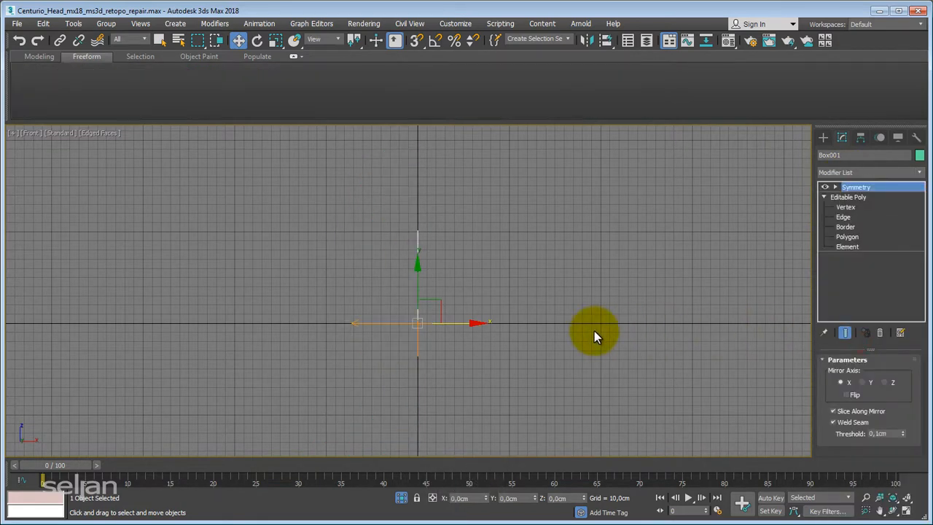
pyautogui.click(849, 396)
pyautogui.moveTo(468, 303); pyautogui.dragTo(497, 347, button='middle')
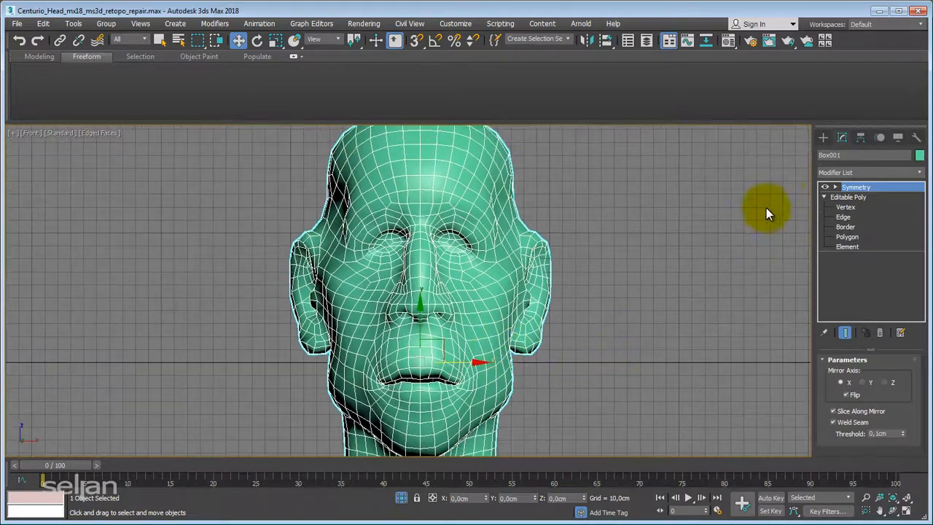
# Step: Add a TurboSmooth modifier above Symmetry and inspect the smoothed head from several angles in the Perspective view
pyautogui.click(843, 173)
pyautogui.press('t')
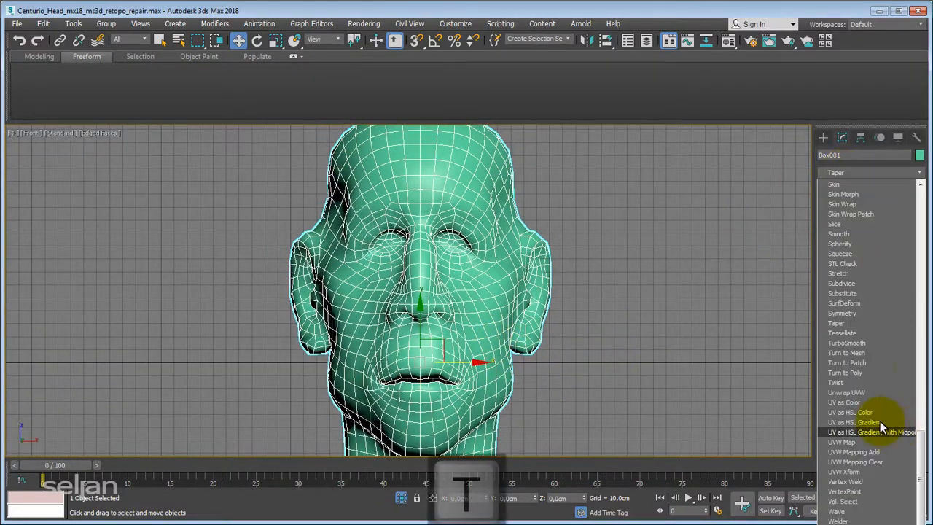
pyautogui.click(867, 343)
pyautogui.scroll(5, 516, 267)
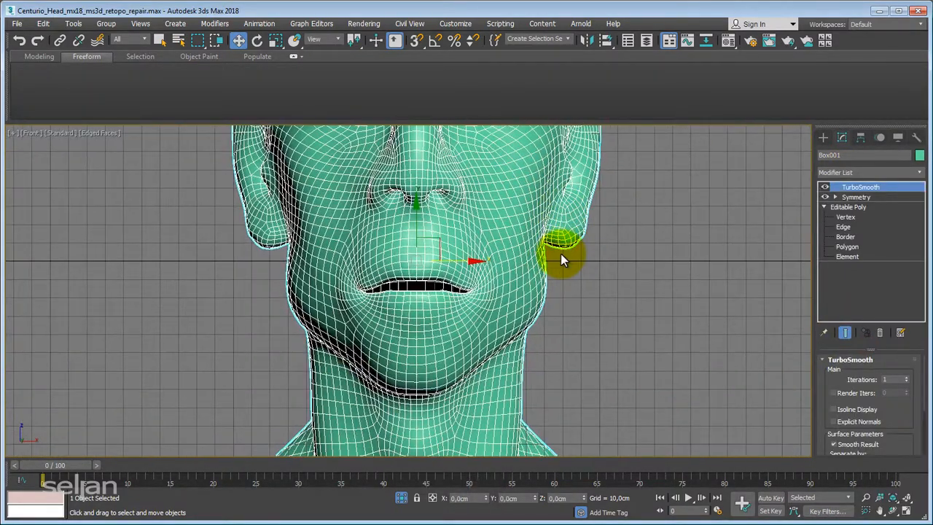
pyautogui.press('p')
pyautogui.moveTo(573, 367); pyautogui.dragTo(524, 298, button='middle')
pyautogui.keyDown('alt'); pyautogui.moveTo(525, 298); pyautogui.dragTo(629, 255, button='middle'); pyautogui.keyUp('alt')
pyautogui.keyDown('alt'); pyautogui.moveTo(460, 291); pyautogui.dragTo(600, 257, button='middle'); pyautogui.keyUp('alt')
# Step: Check the base half mesh at Vertex level, return to the TurboSmooth result and deselect the head
pyautogui.click(848, 207)
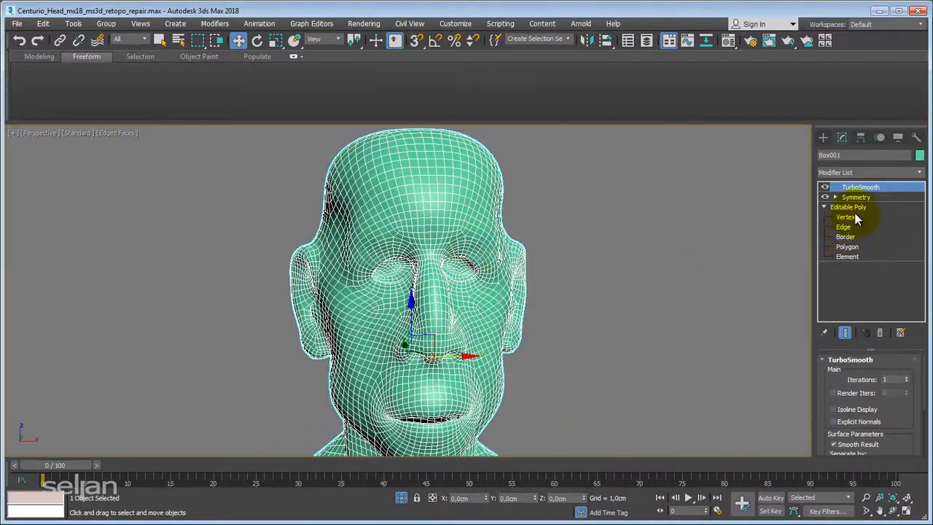
pyautogui.click(846, 217)
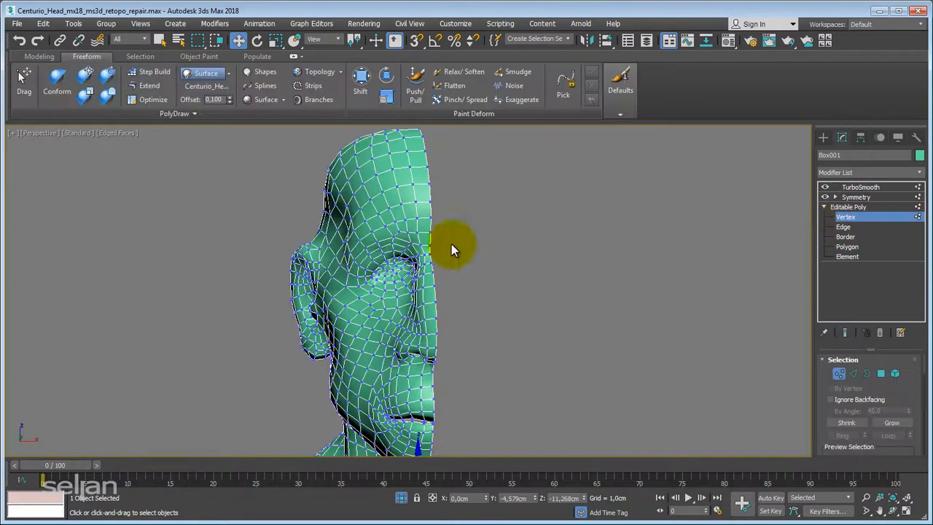
pyautogui.click(862, 188)
pyautogui.scroll(-2, 576, 309)
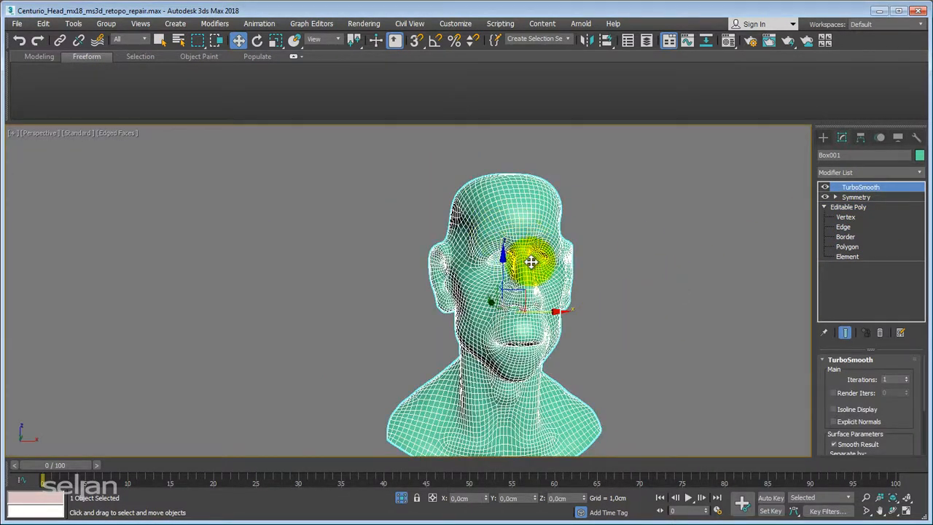
pyautogui.keyDown('alt'); pyautogui.moveTo(511, 267); pyautogui.dragTo(535, 249, button='middle'); pyautogui.keyUp('alt')
pyautogui.click(613, 280)
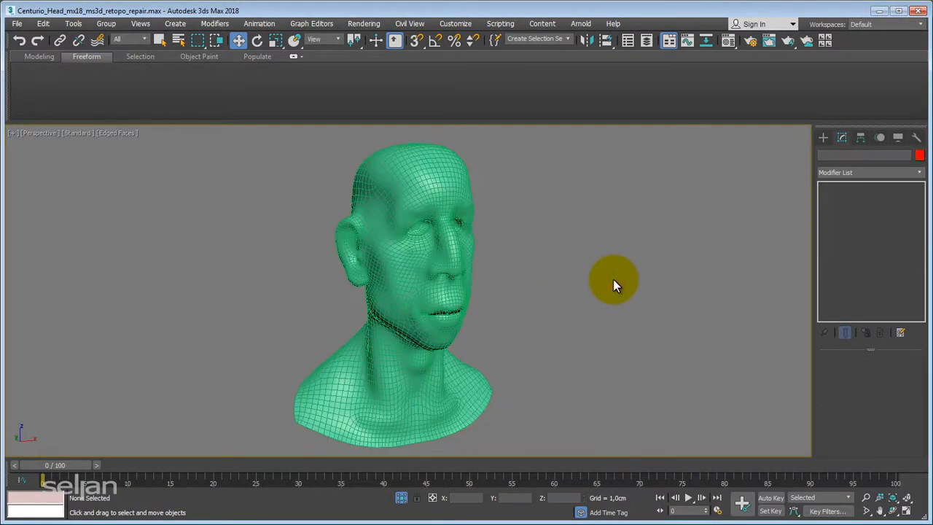